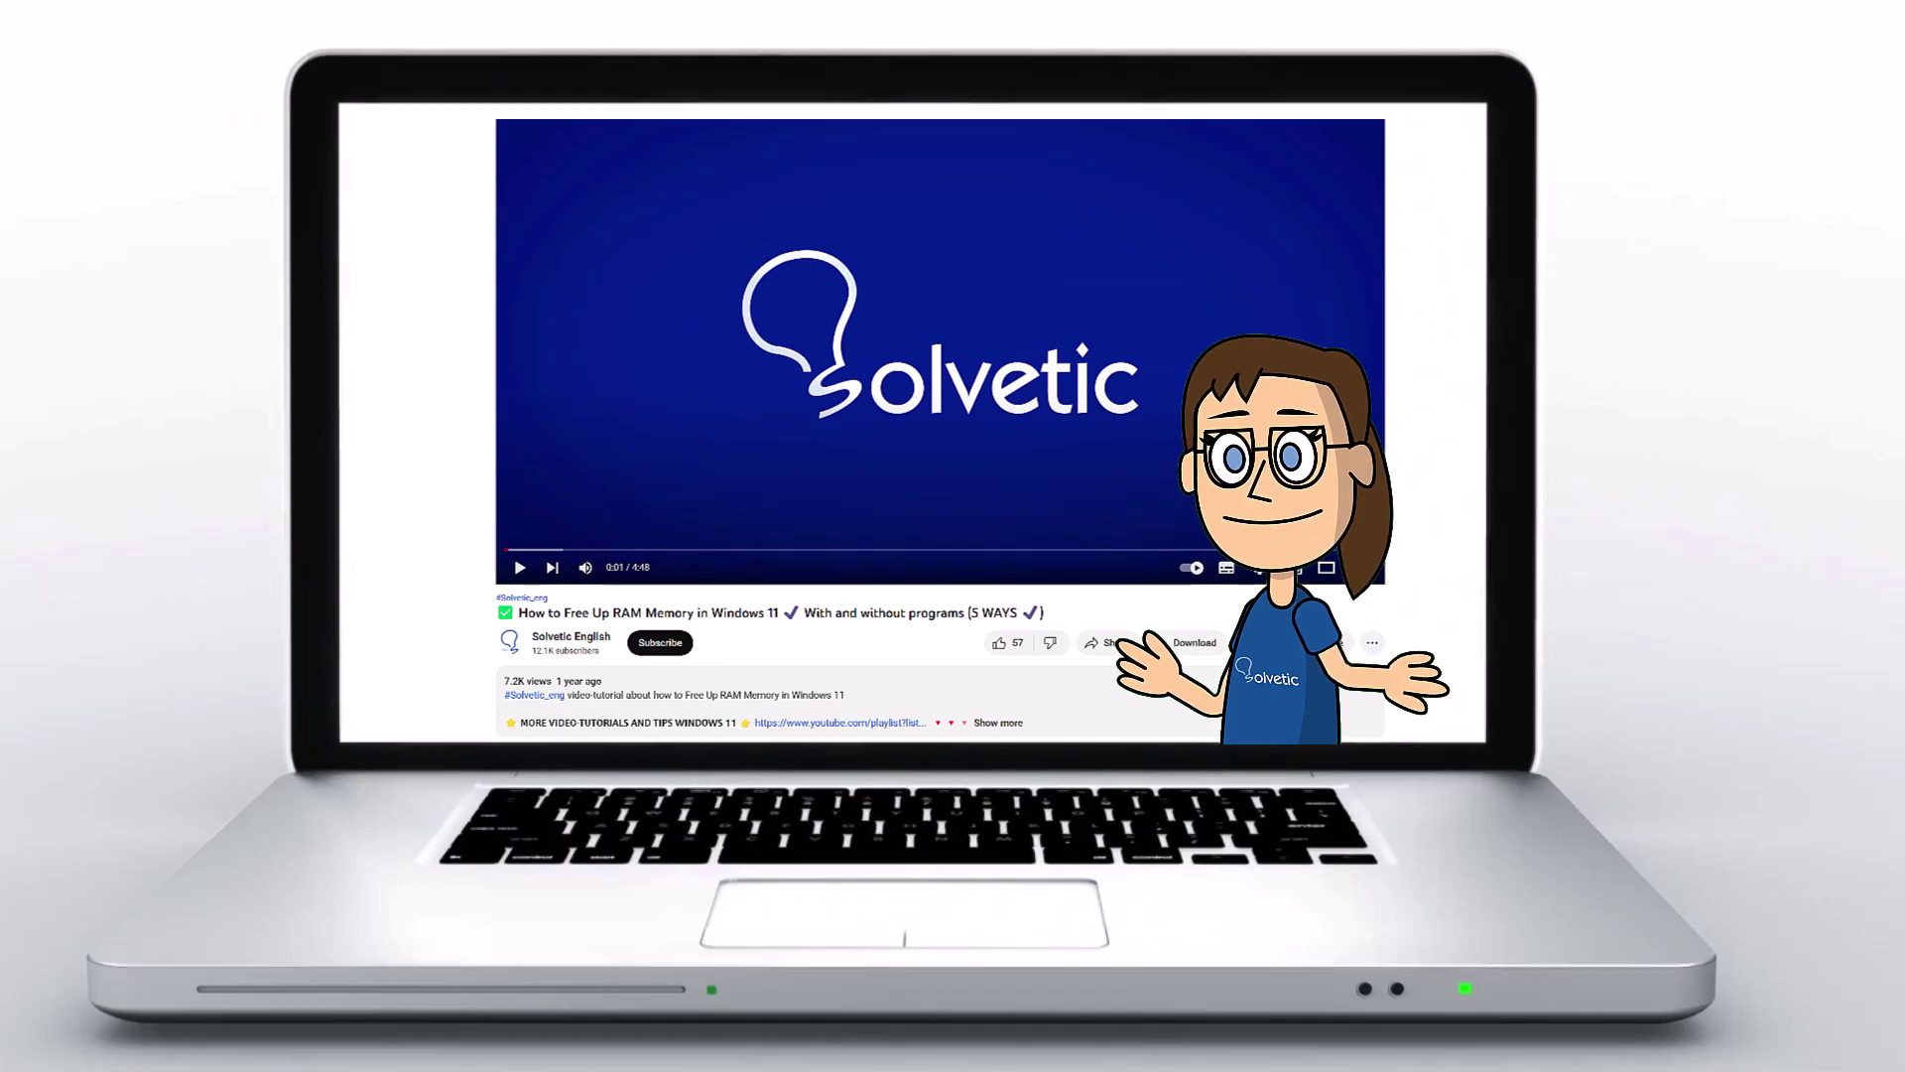
click(1010, 726)
scroll(941, 426, down, 2)
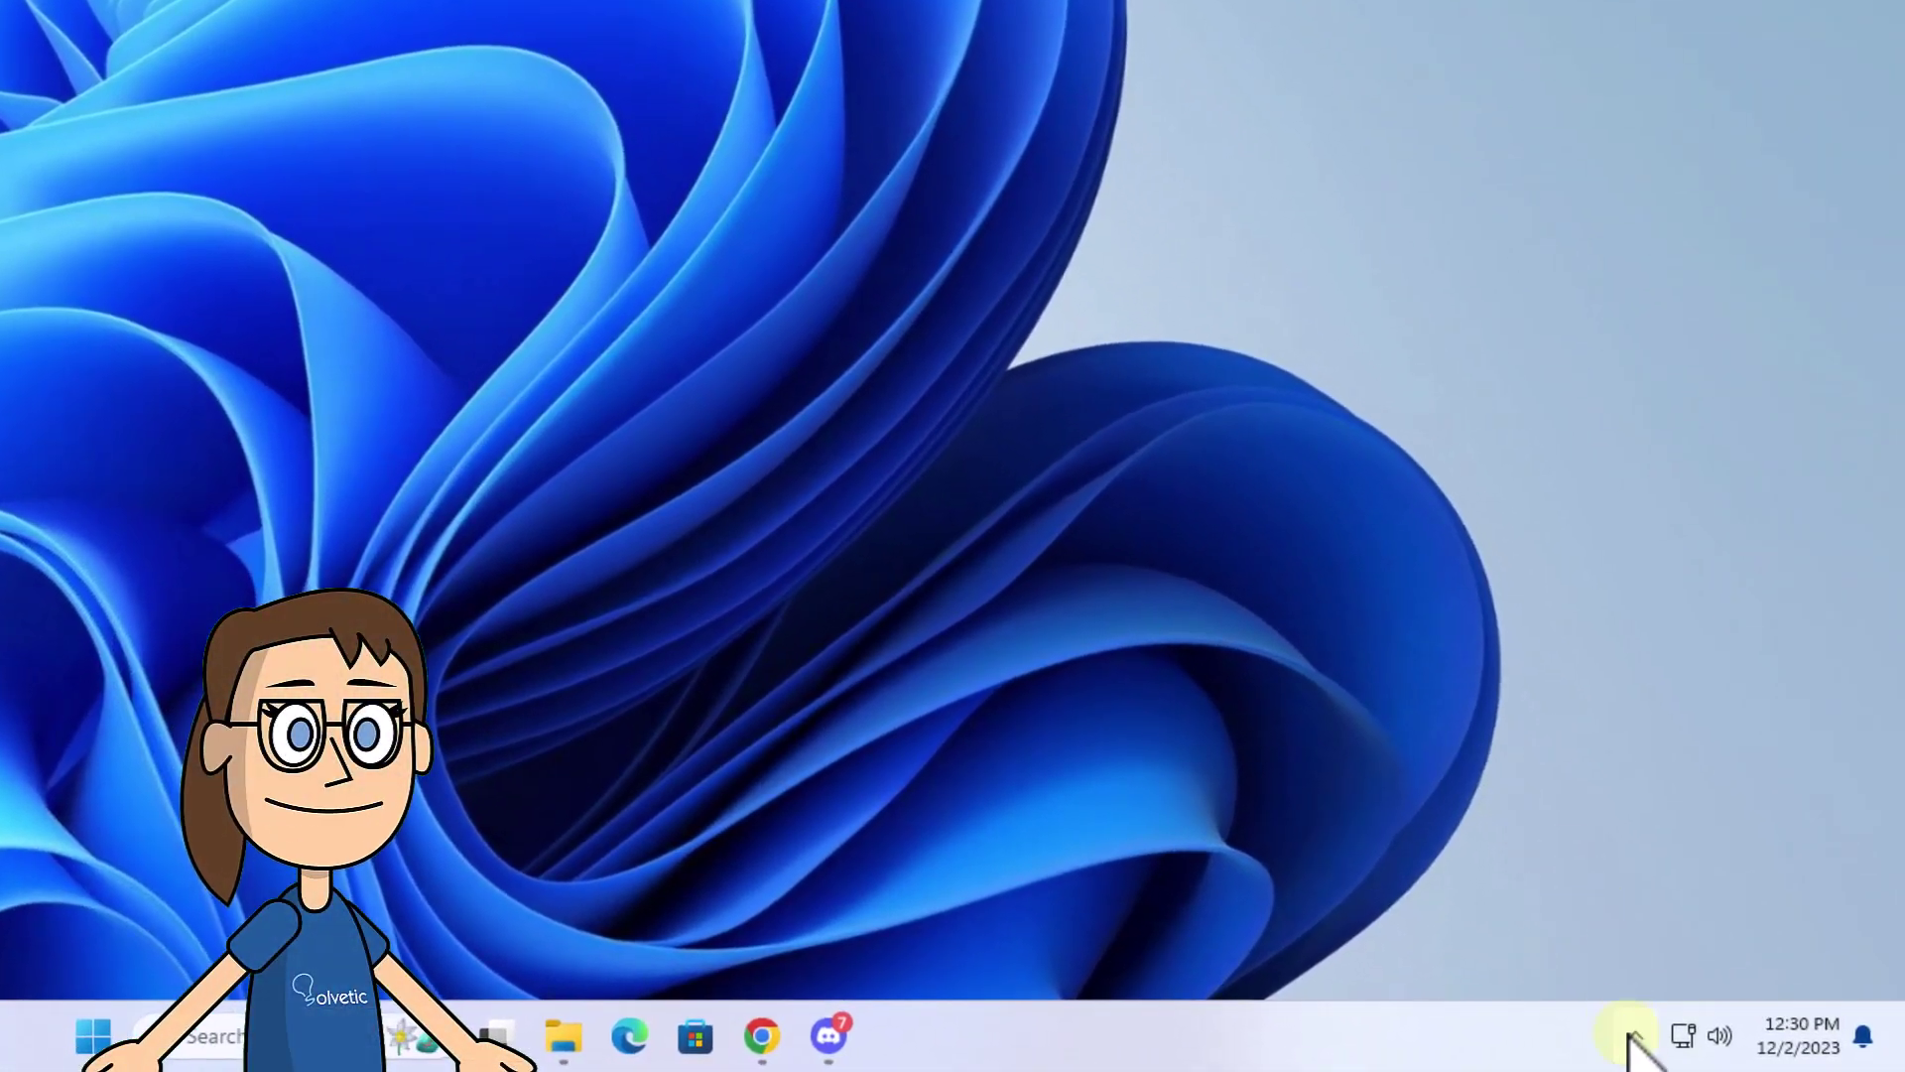
Quit Discord completely from its background icon among the hidden system tray icons
click(1633, 1036)
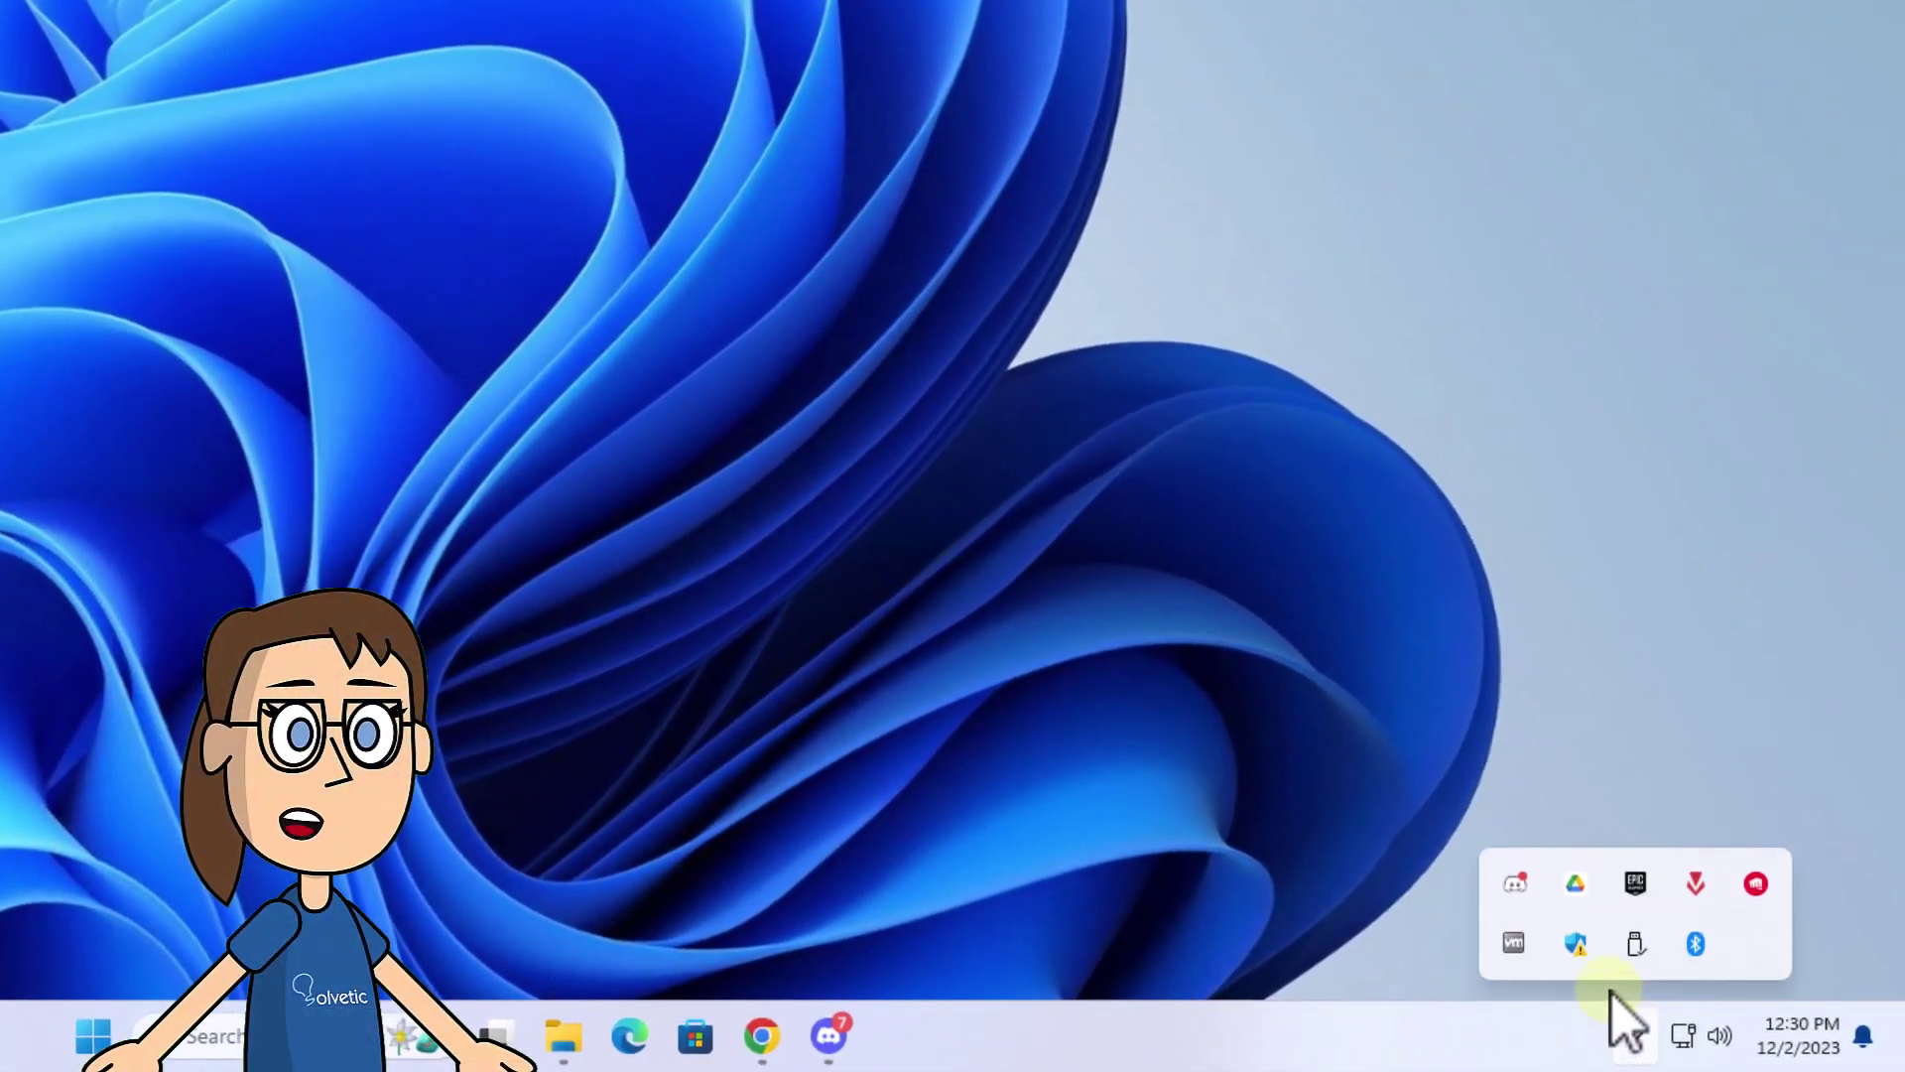
right_click(1515, 886)
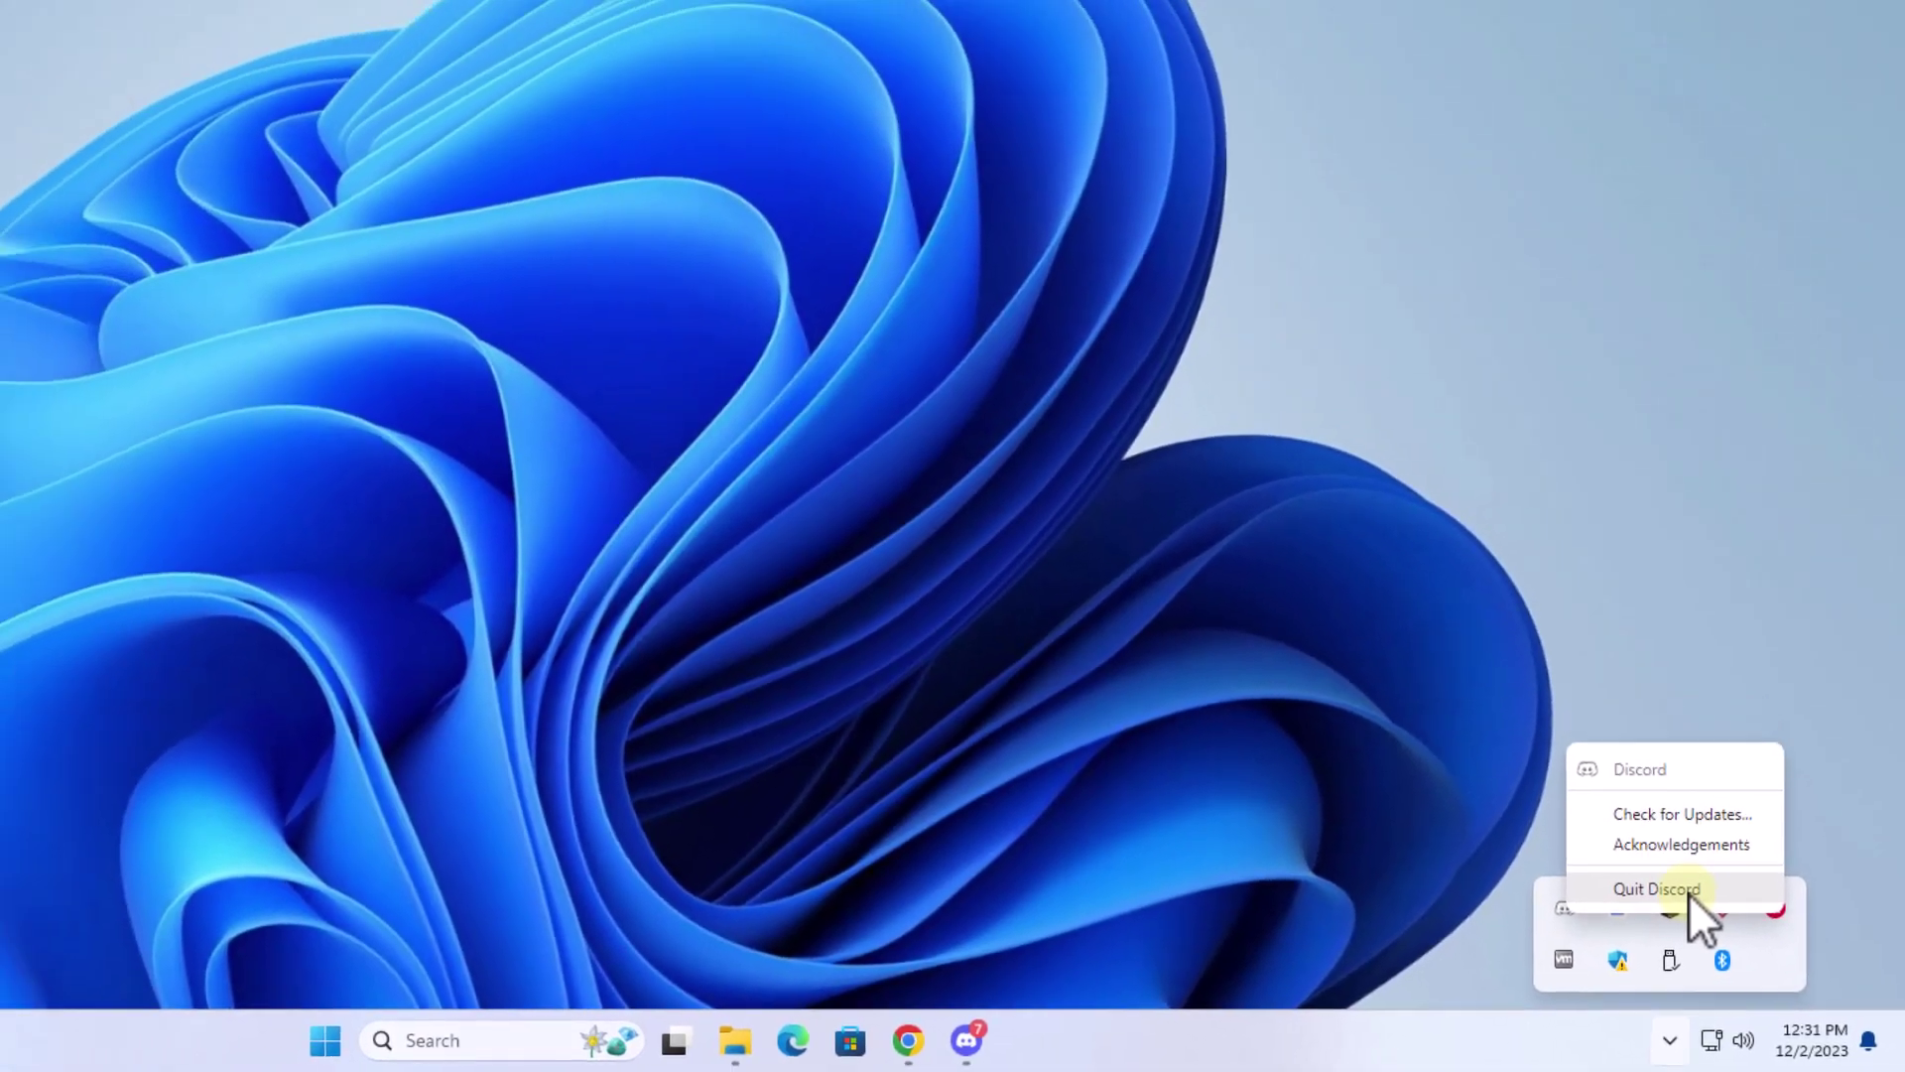
click(1667, 865)
click(1618, 808)
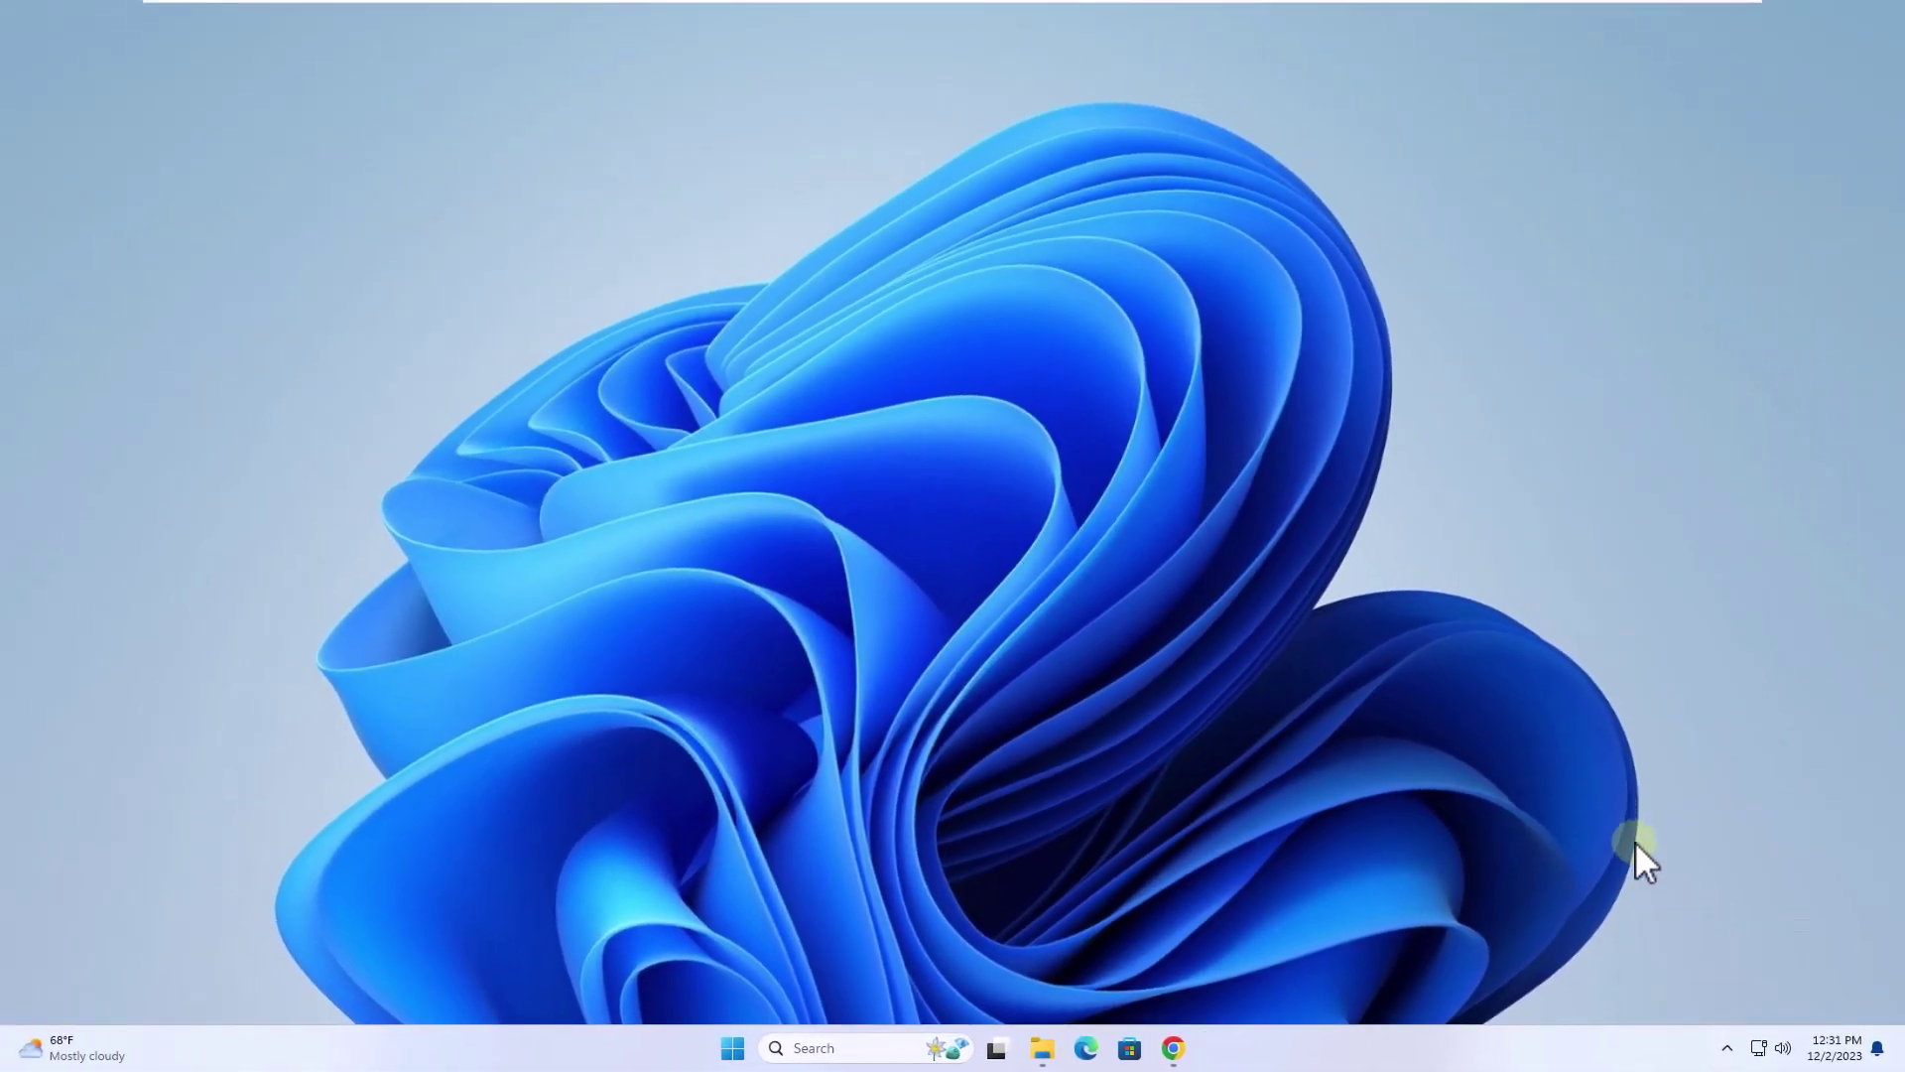
Search Windows for "discord", relaunch the Discord app, and close its window after bringing it up
click(845, 1049)
text(disco)
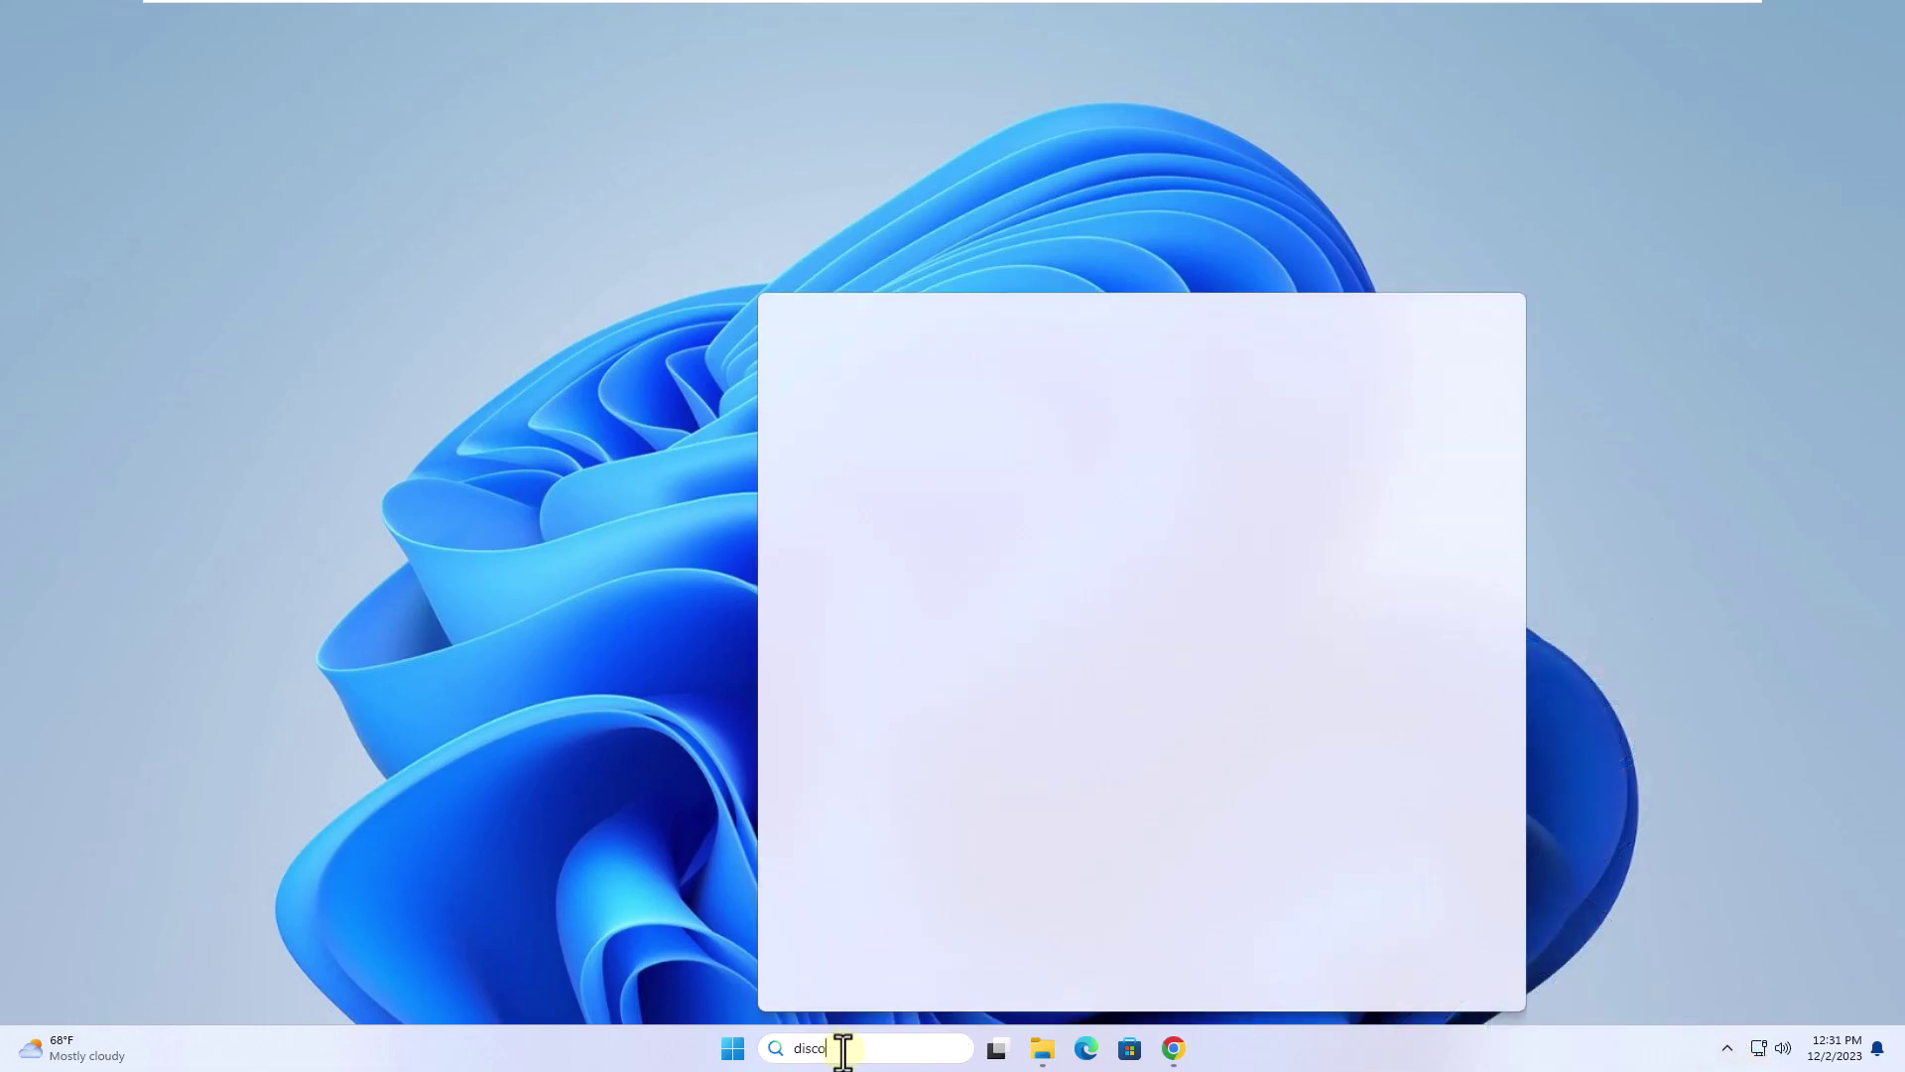
text(rd)
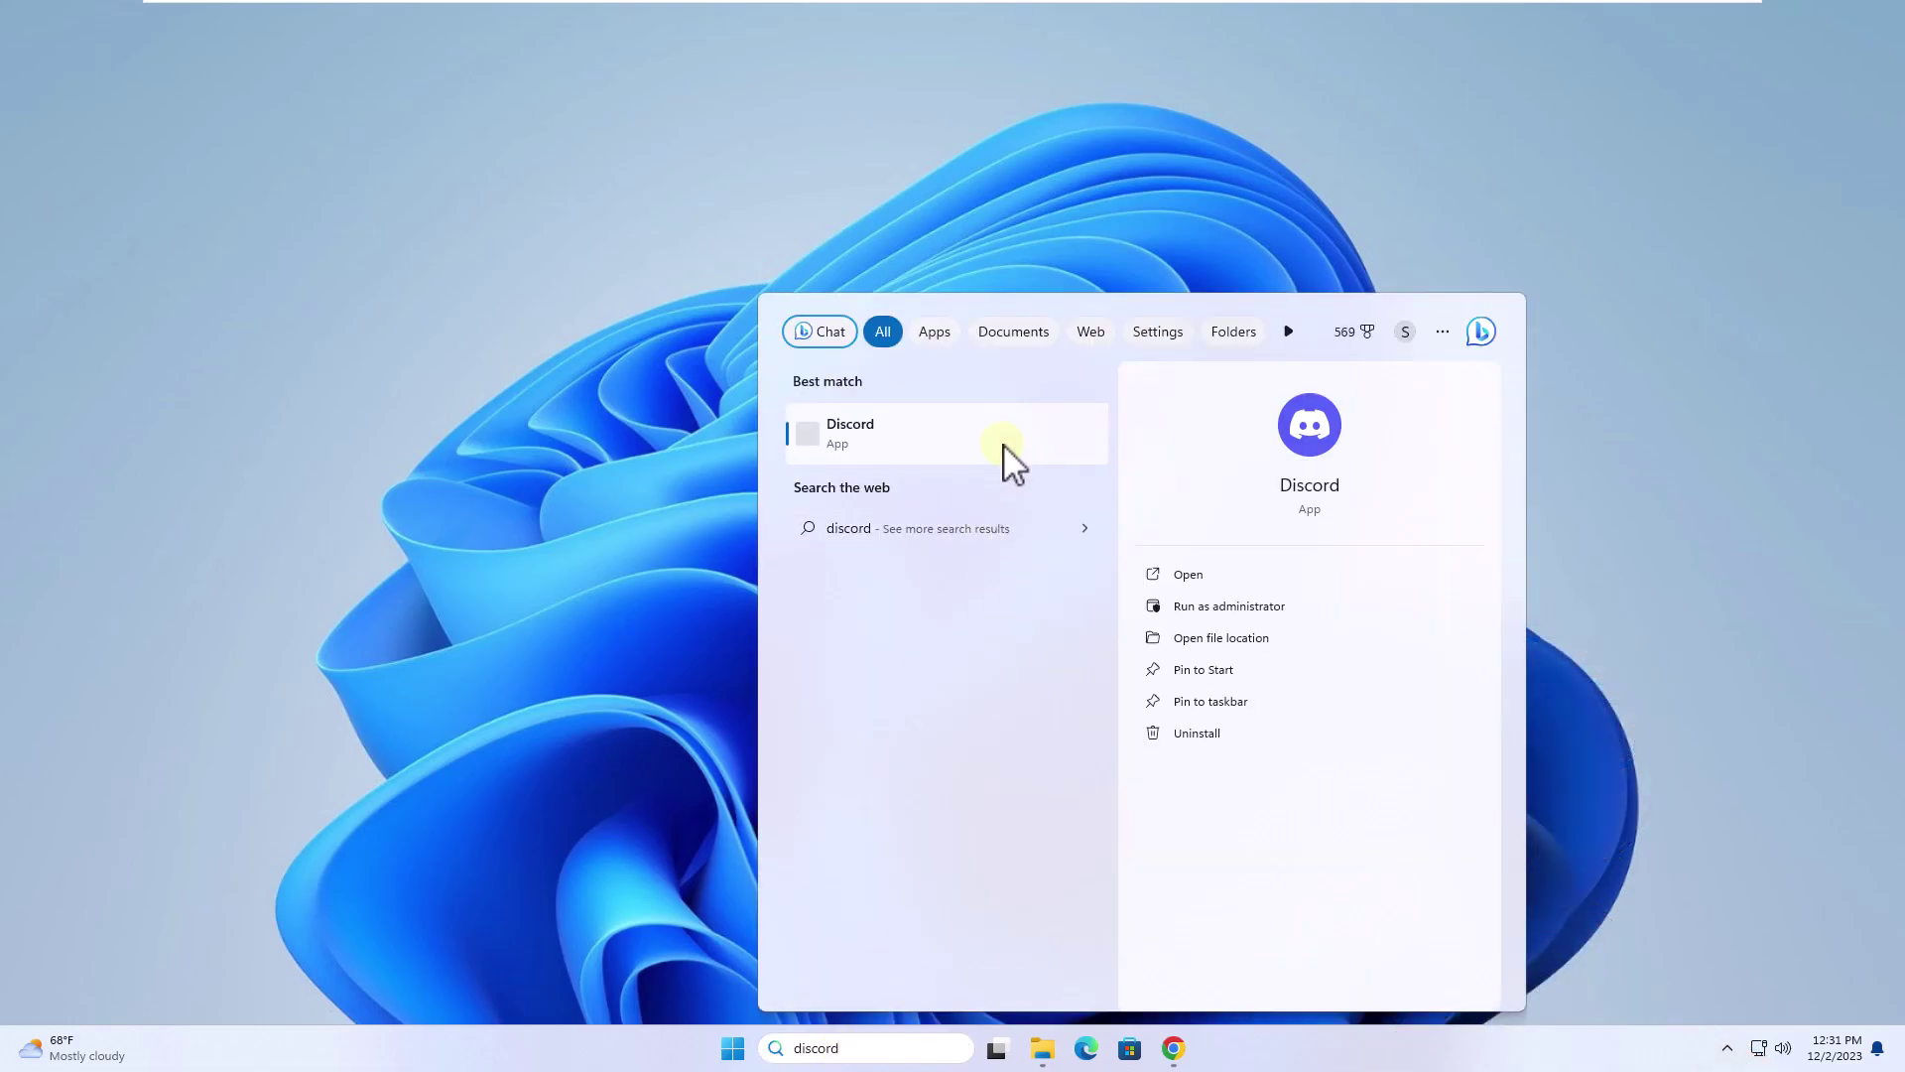
click(1005, 457)
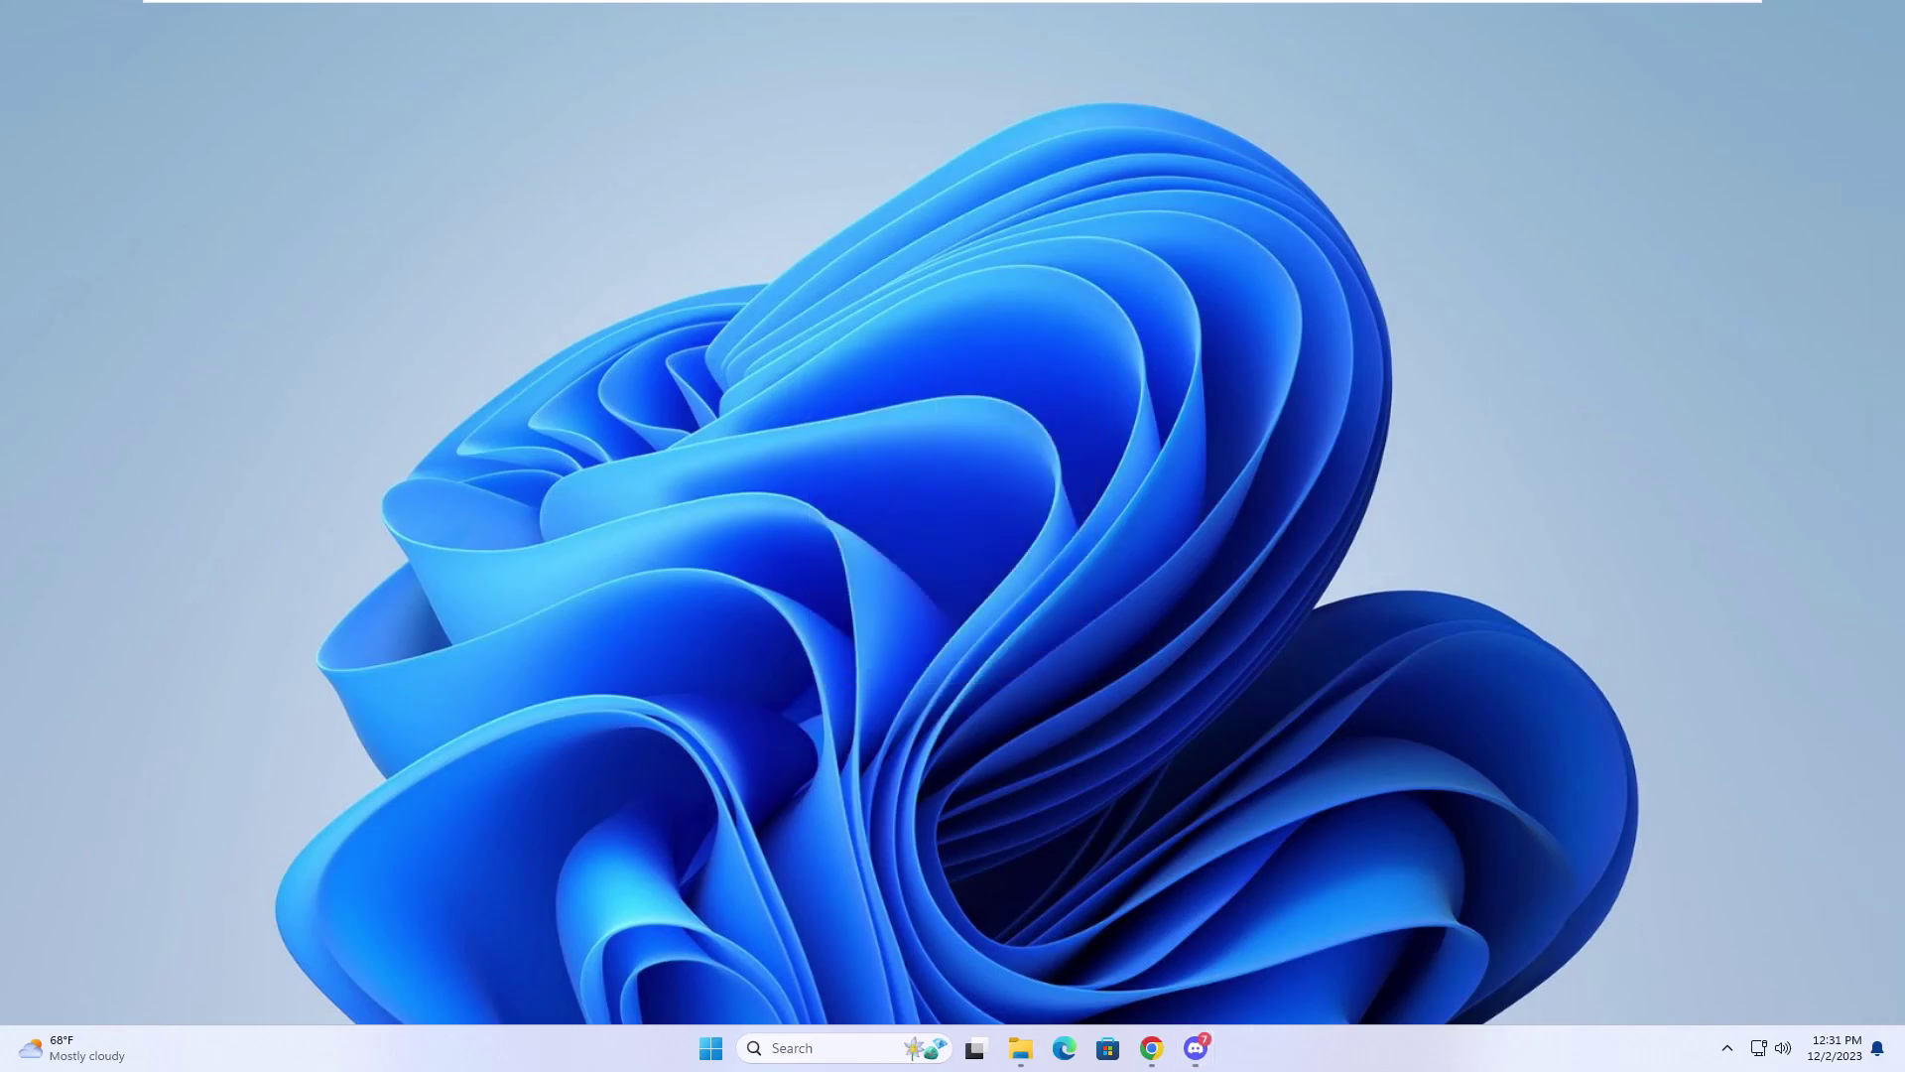
click(1198, 1048)
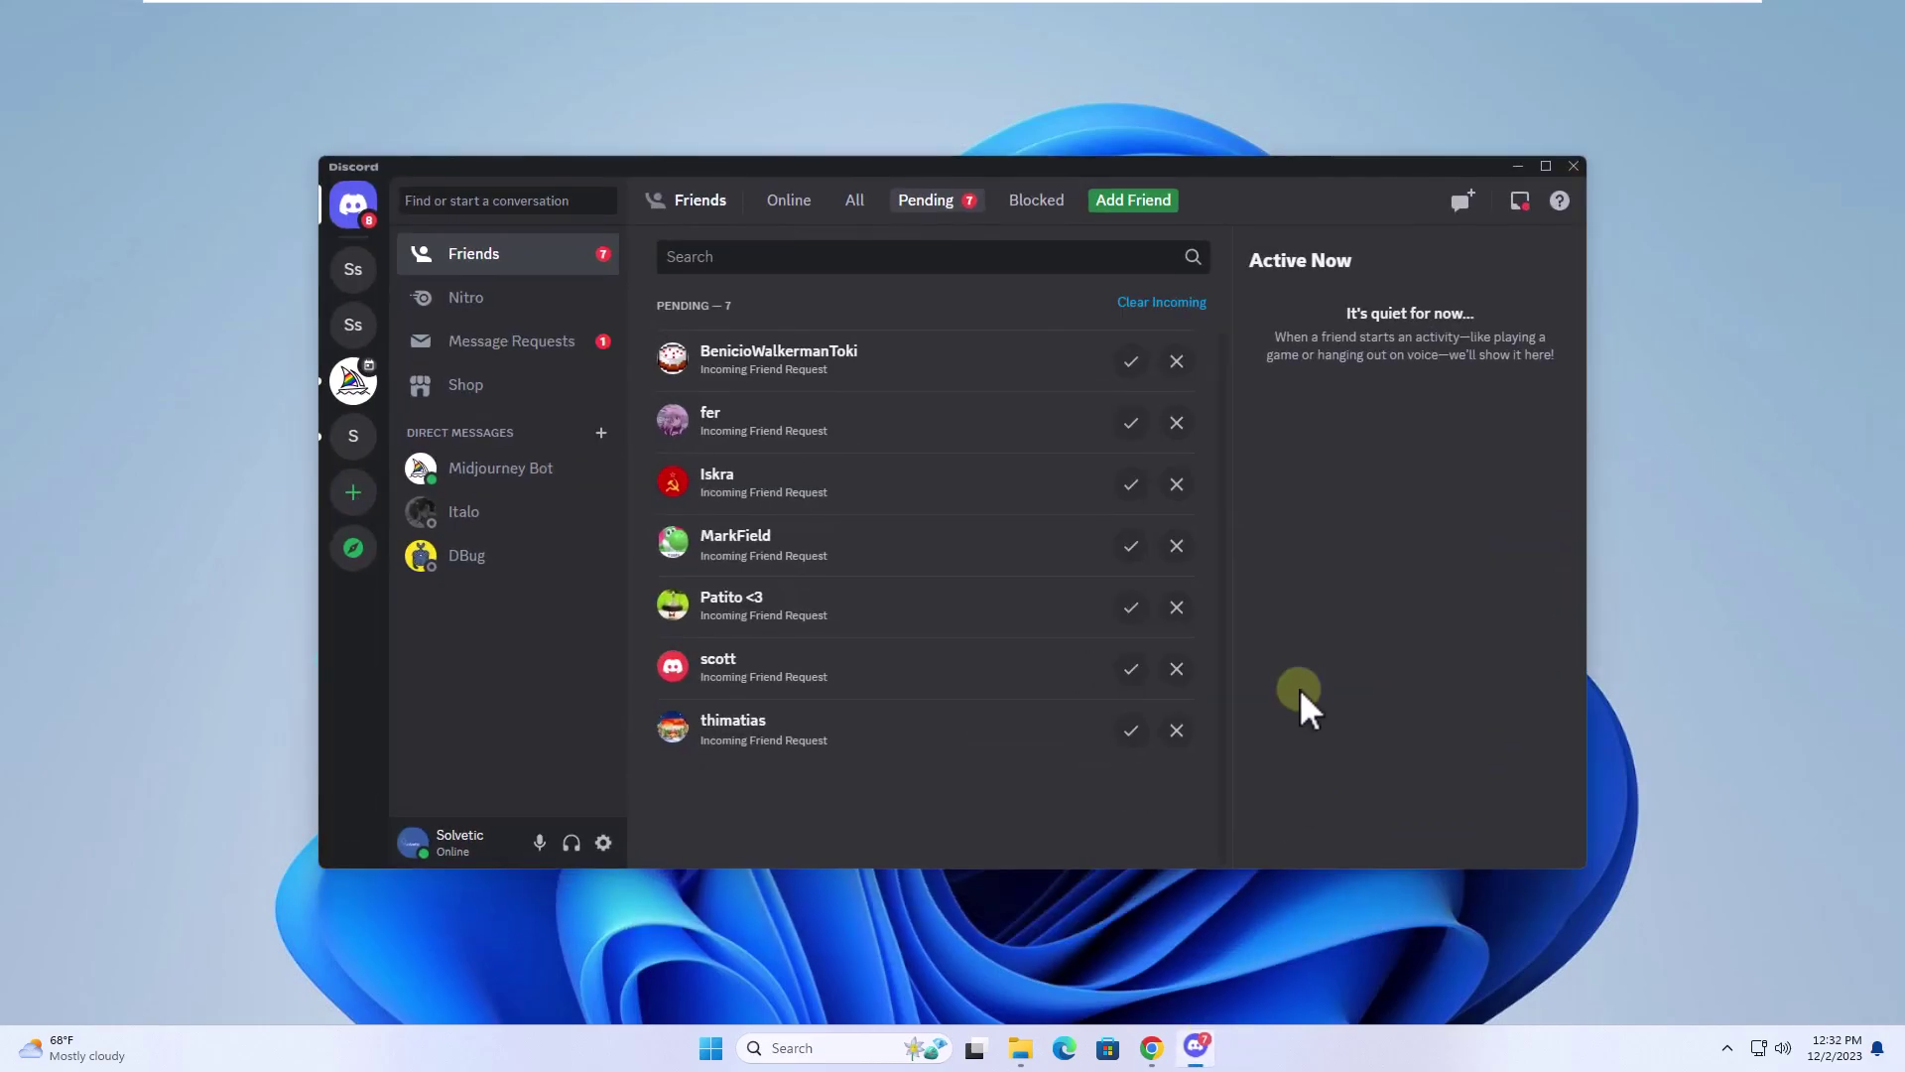
click(1573, 166)
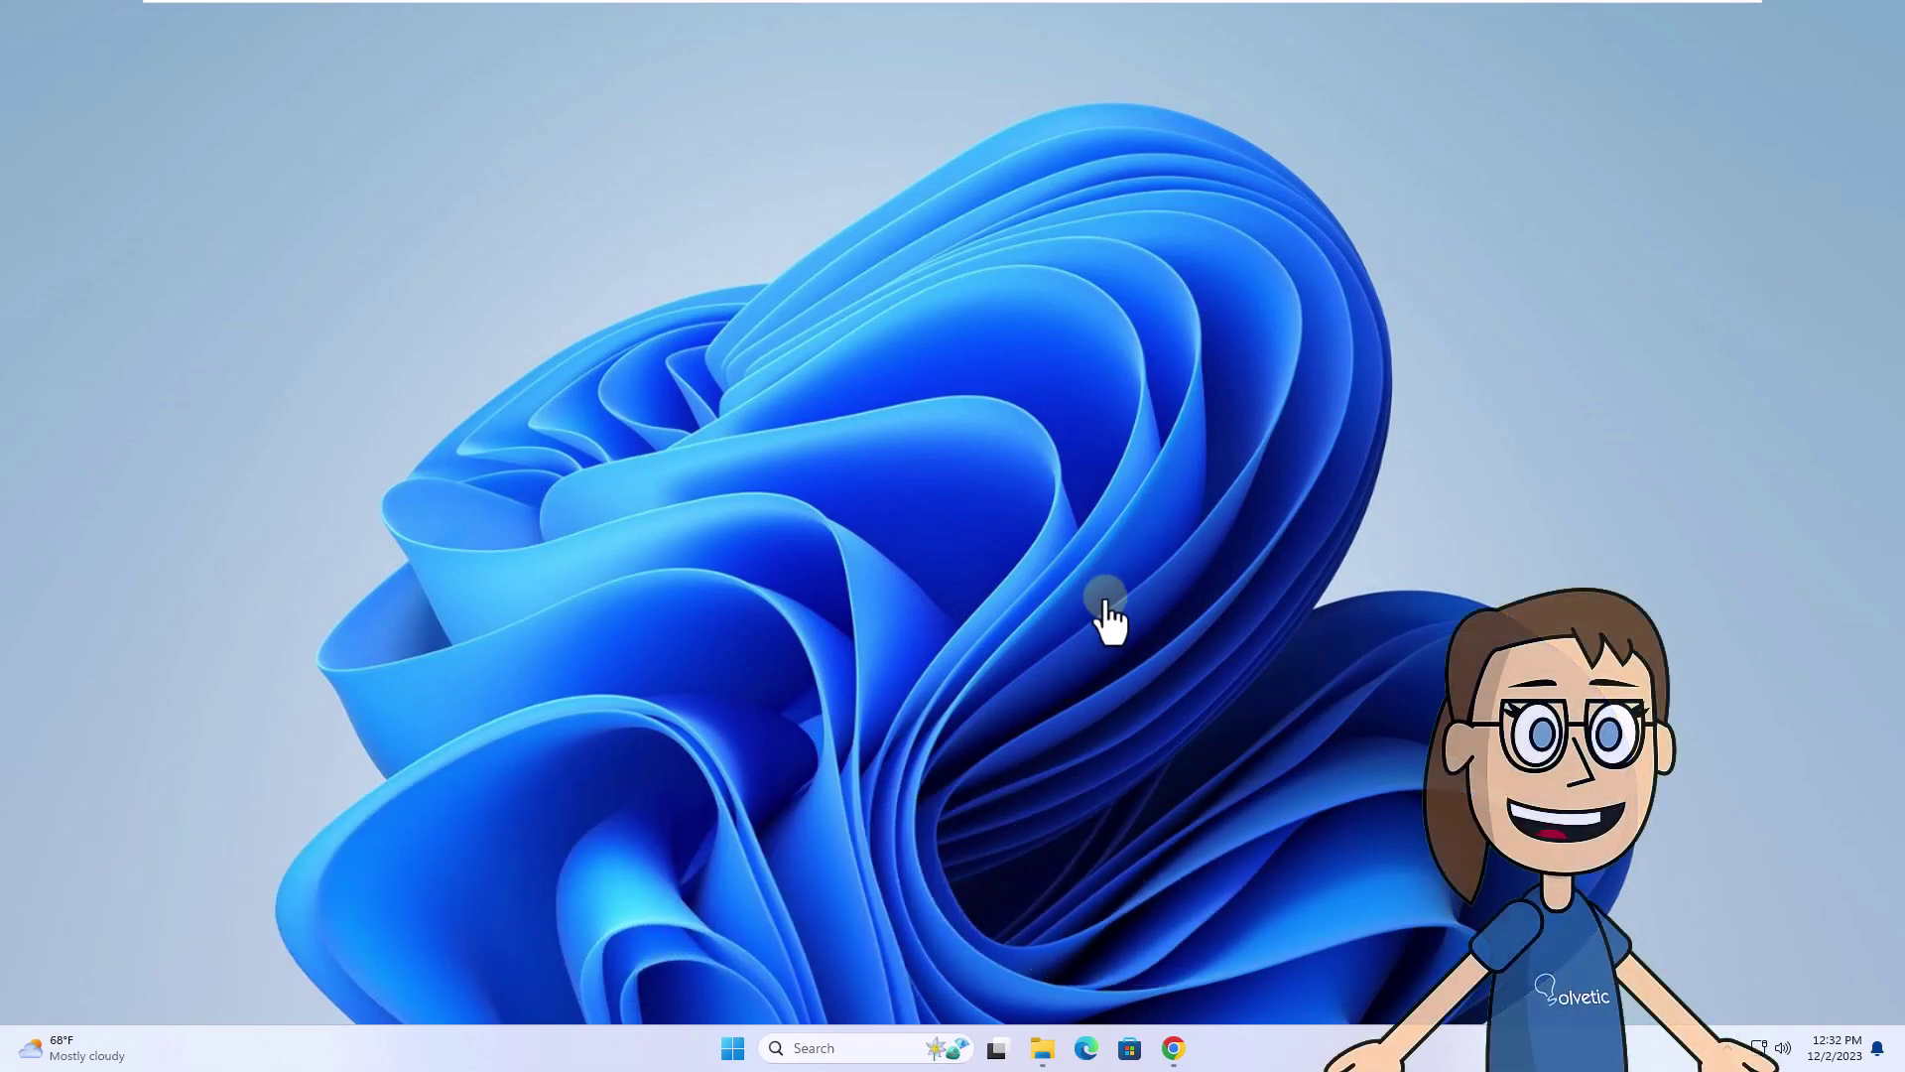
Switch to Chrome and review the service status, system metrics and past incidents on discordstatus.com, then minimize the browser
click(1173, 1051)
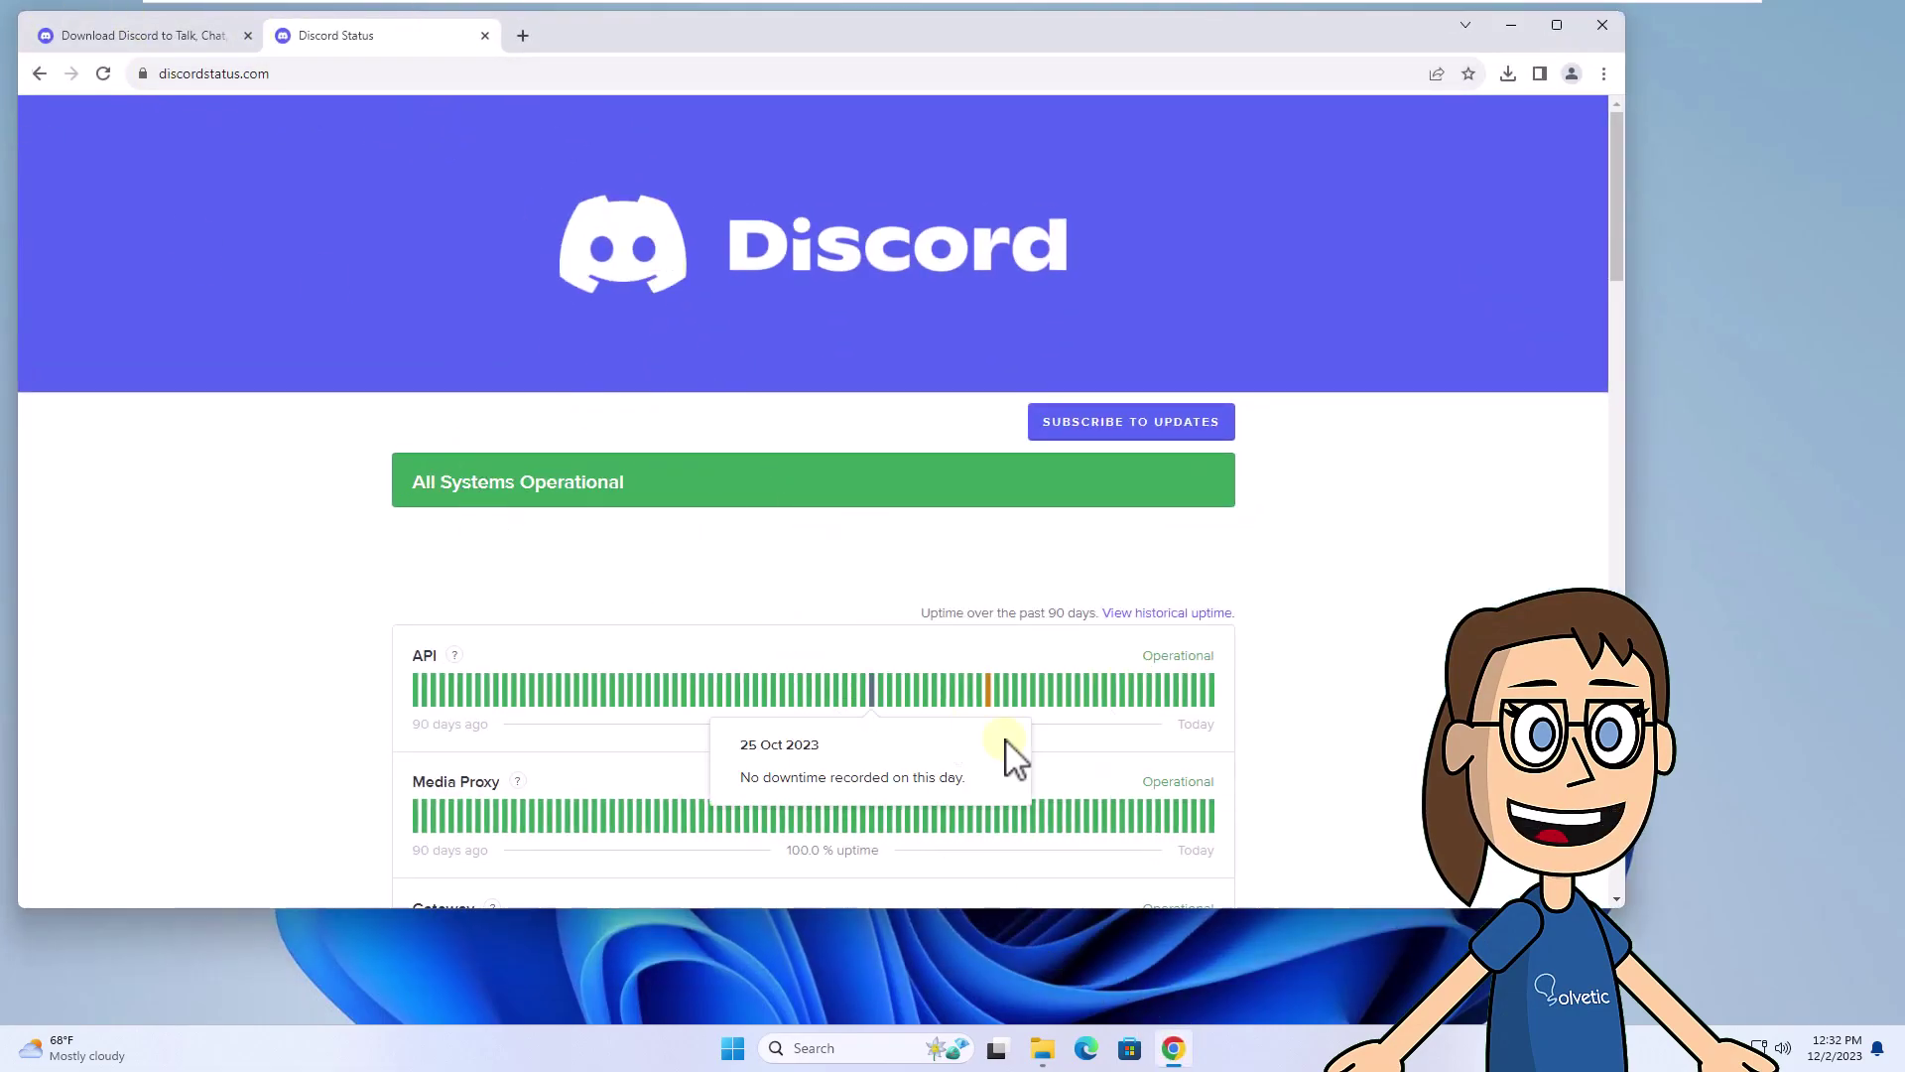
scroll(1007, 752, down, 3)
scroll(1037, 700, down, 3)
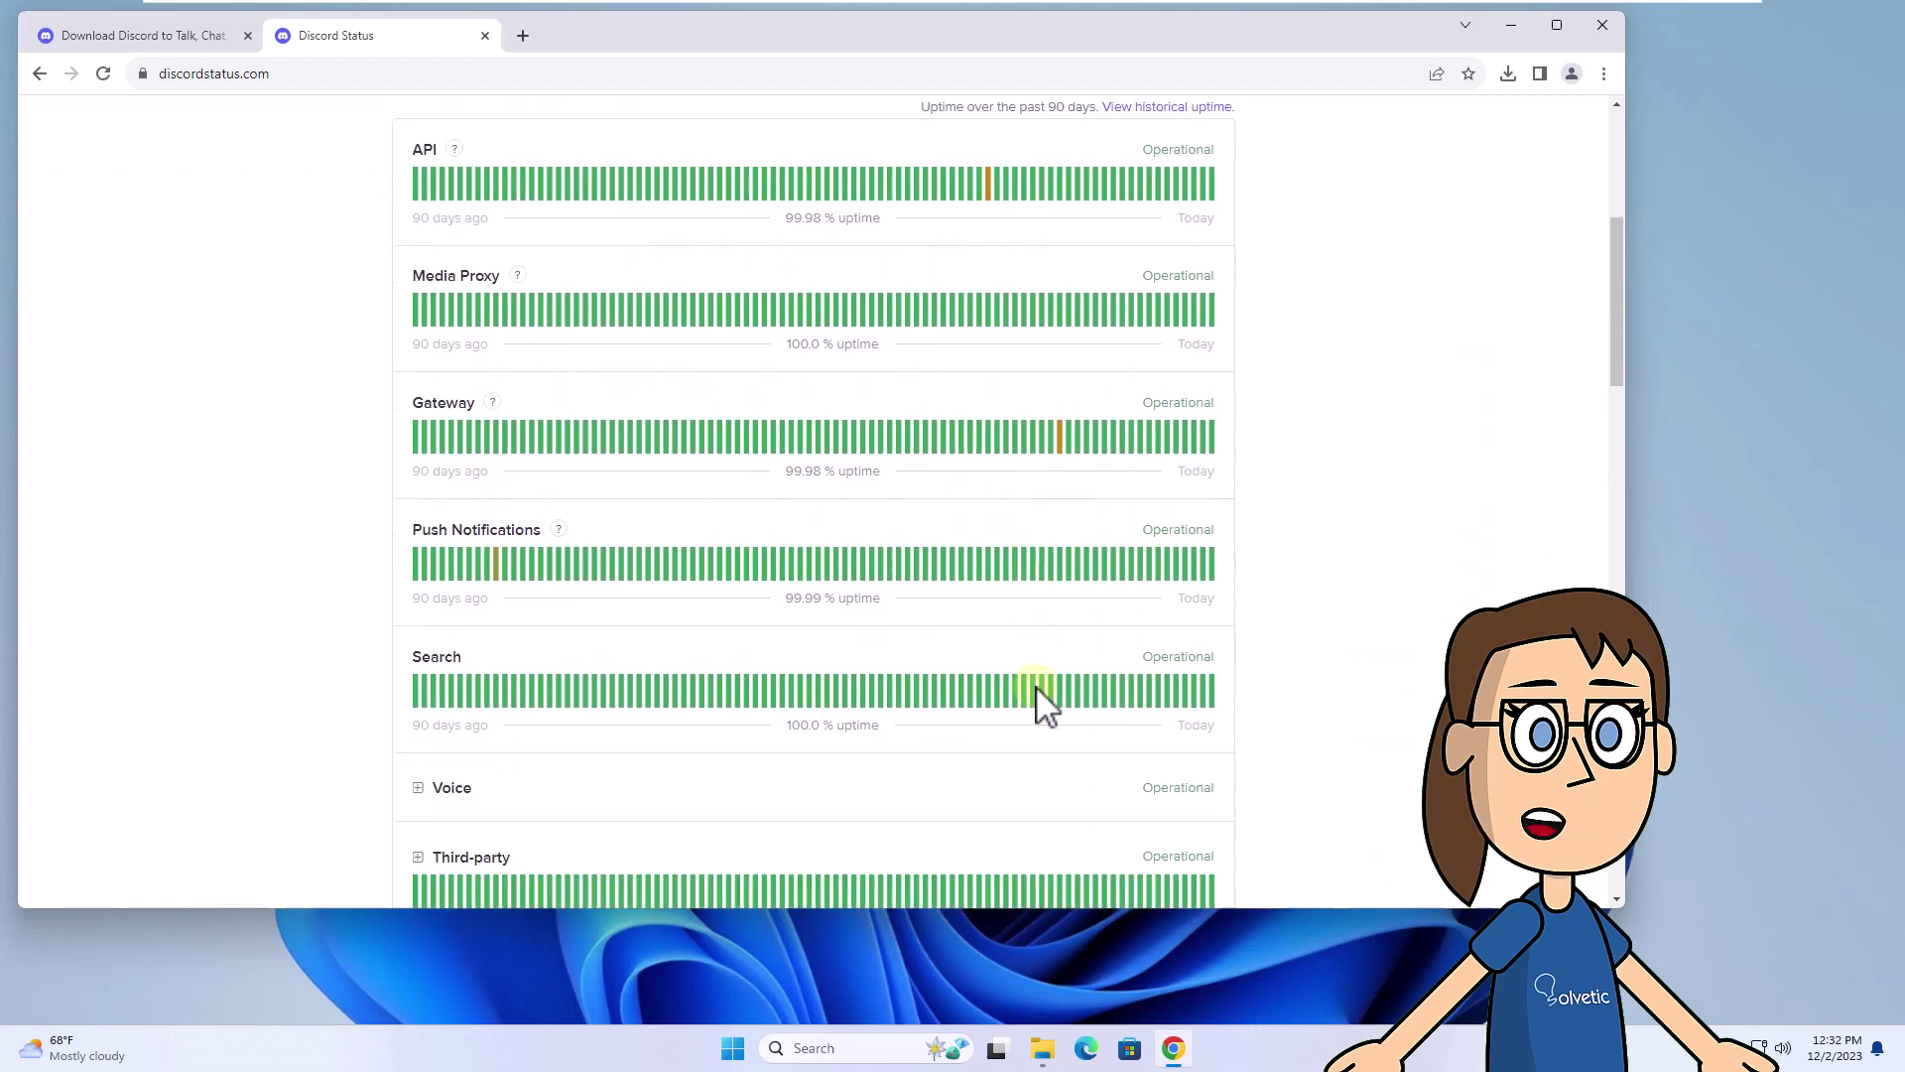
scroll(1039, 704, down, 3)
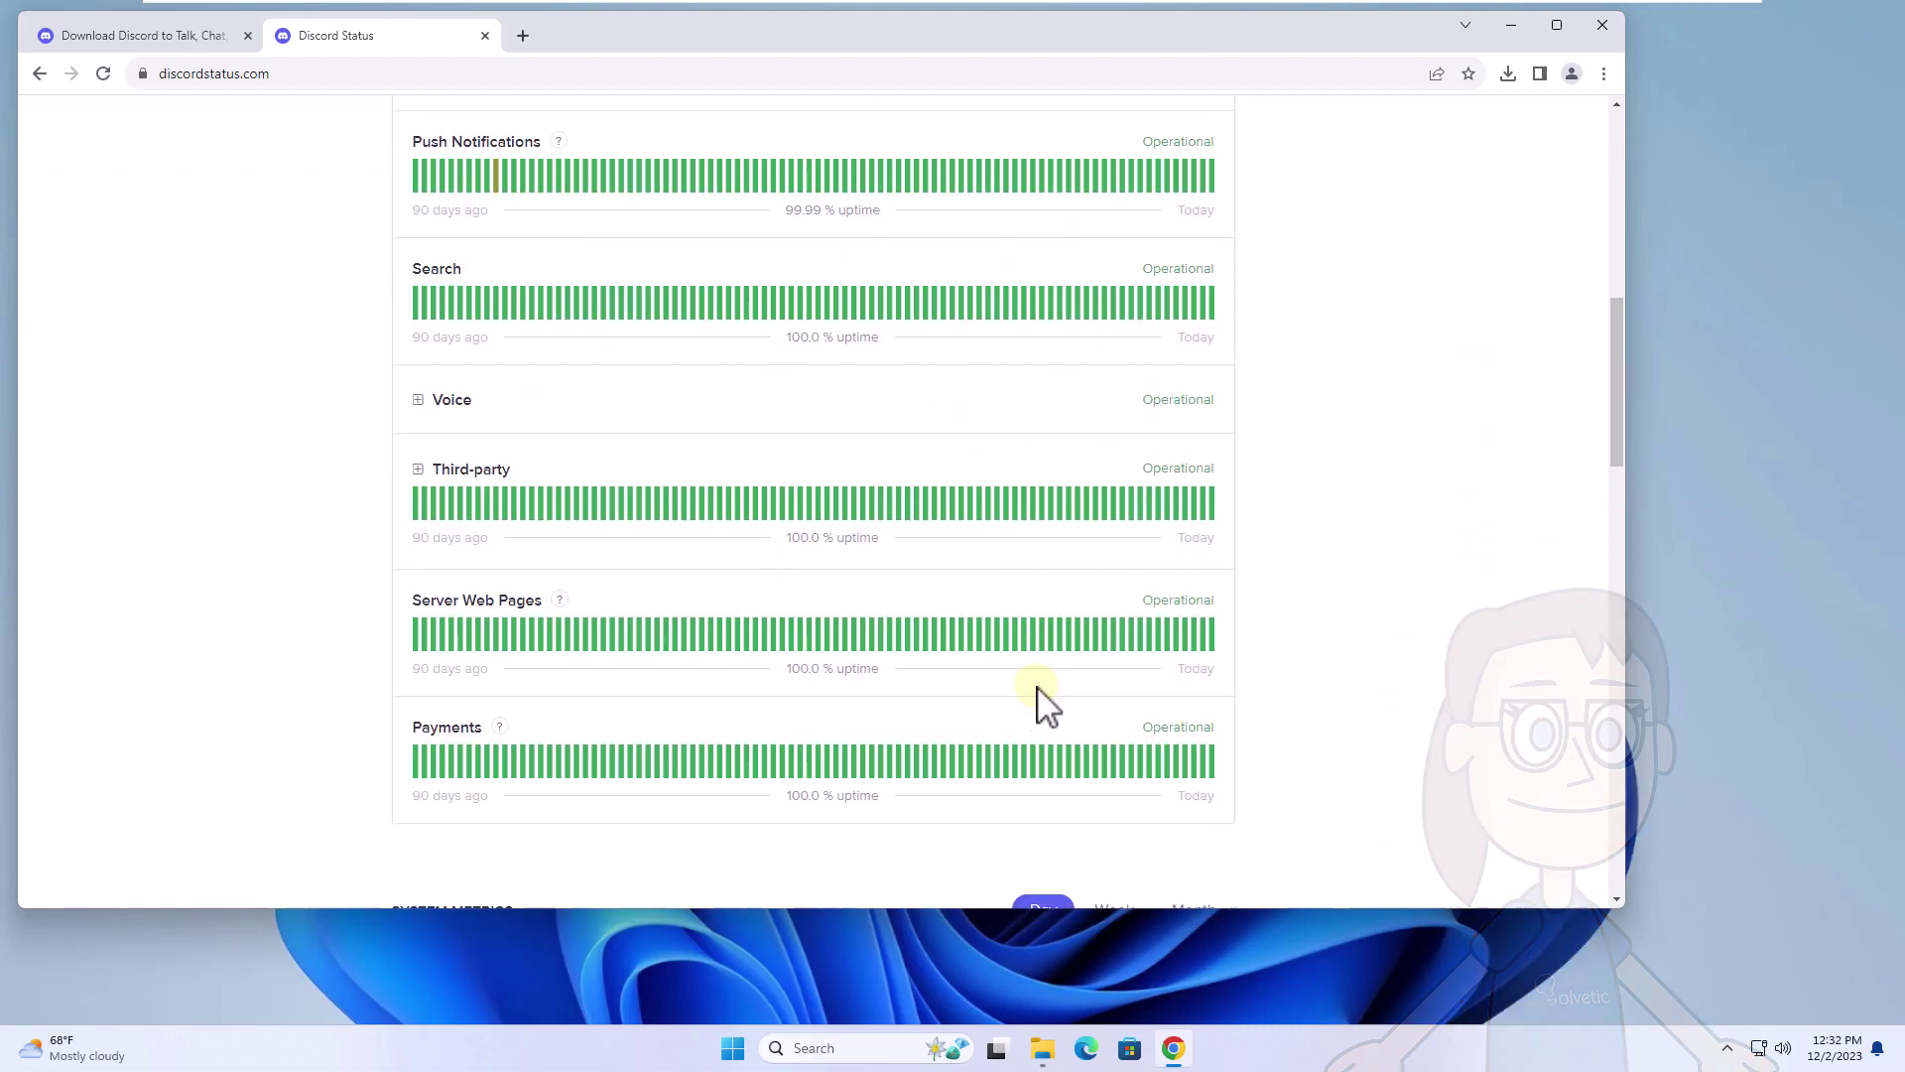
scroll(1033, 702, down, 4)
scroll(475, 525, down, 3)
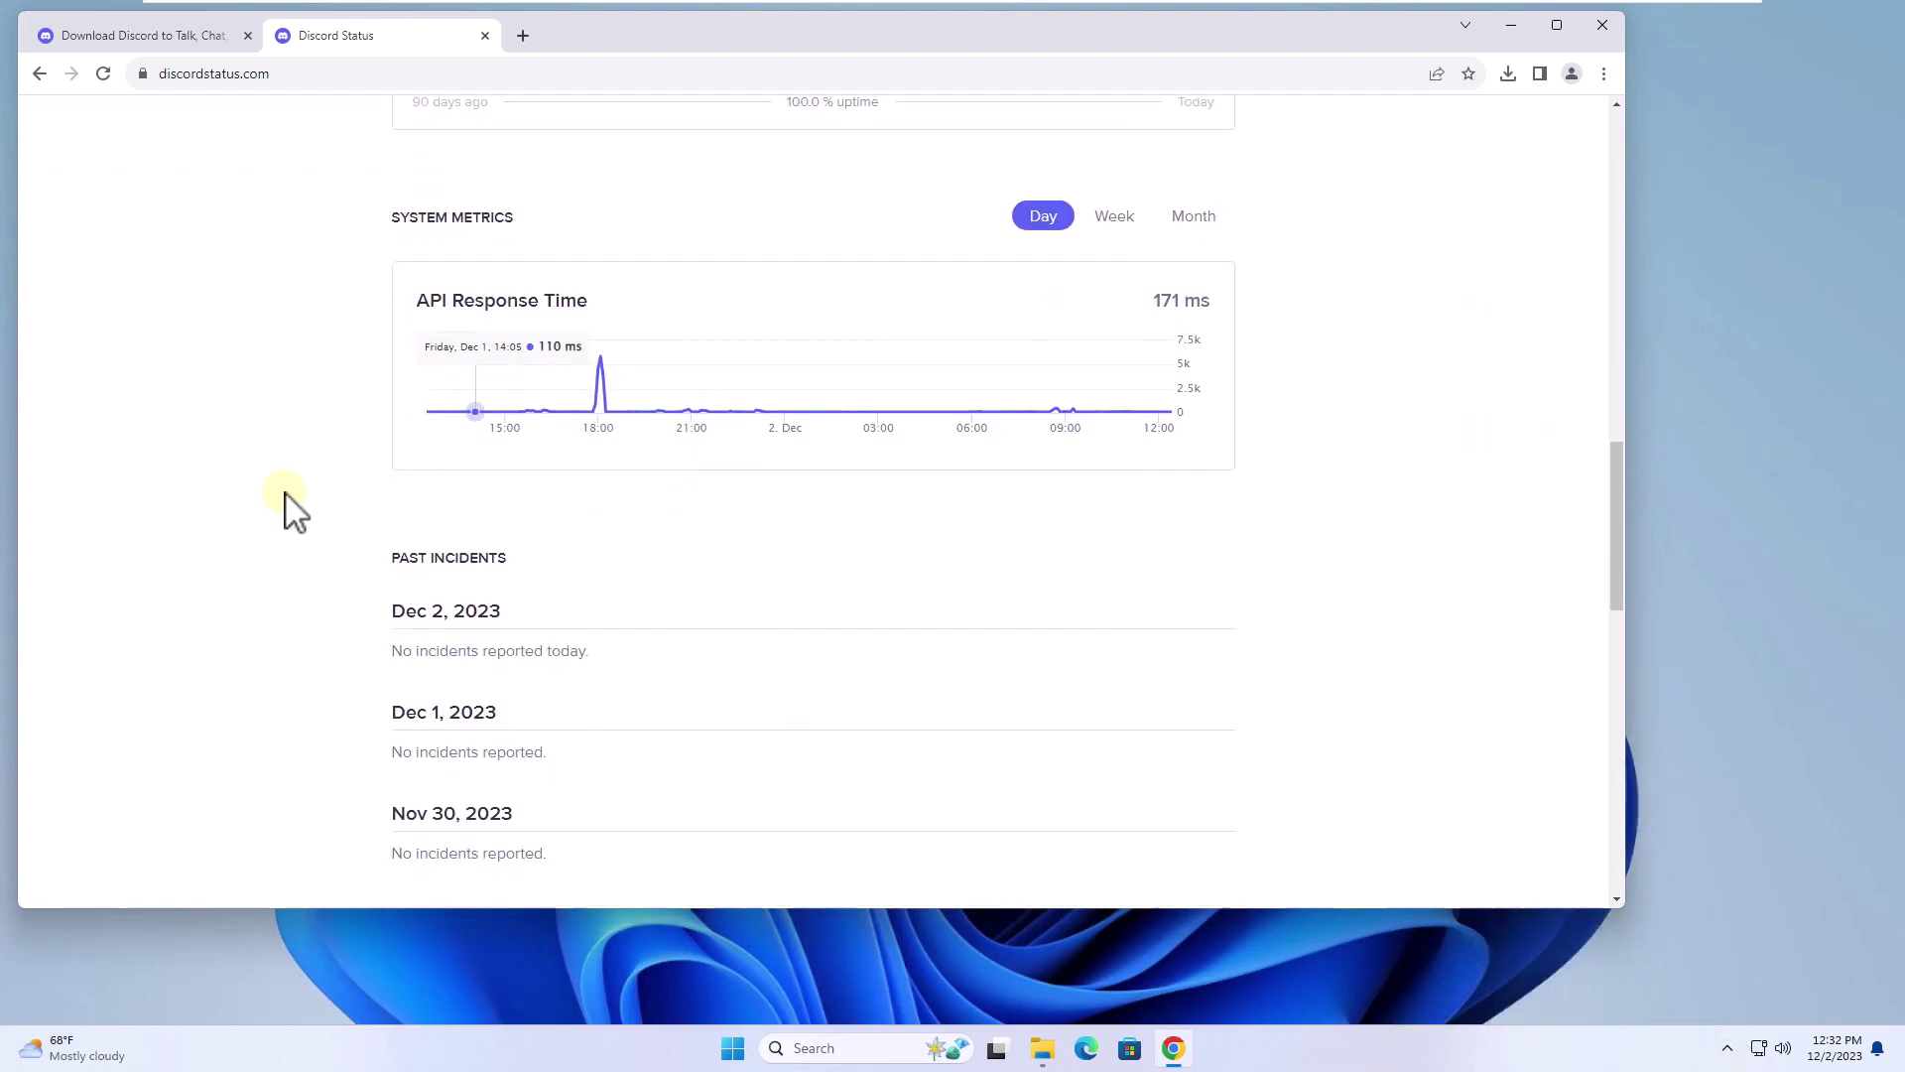
scroll(997, 685, up, 15)
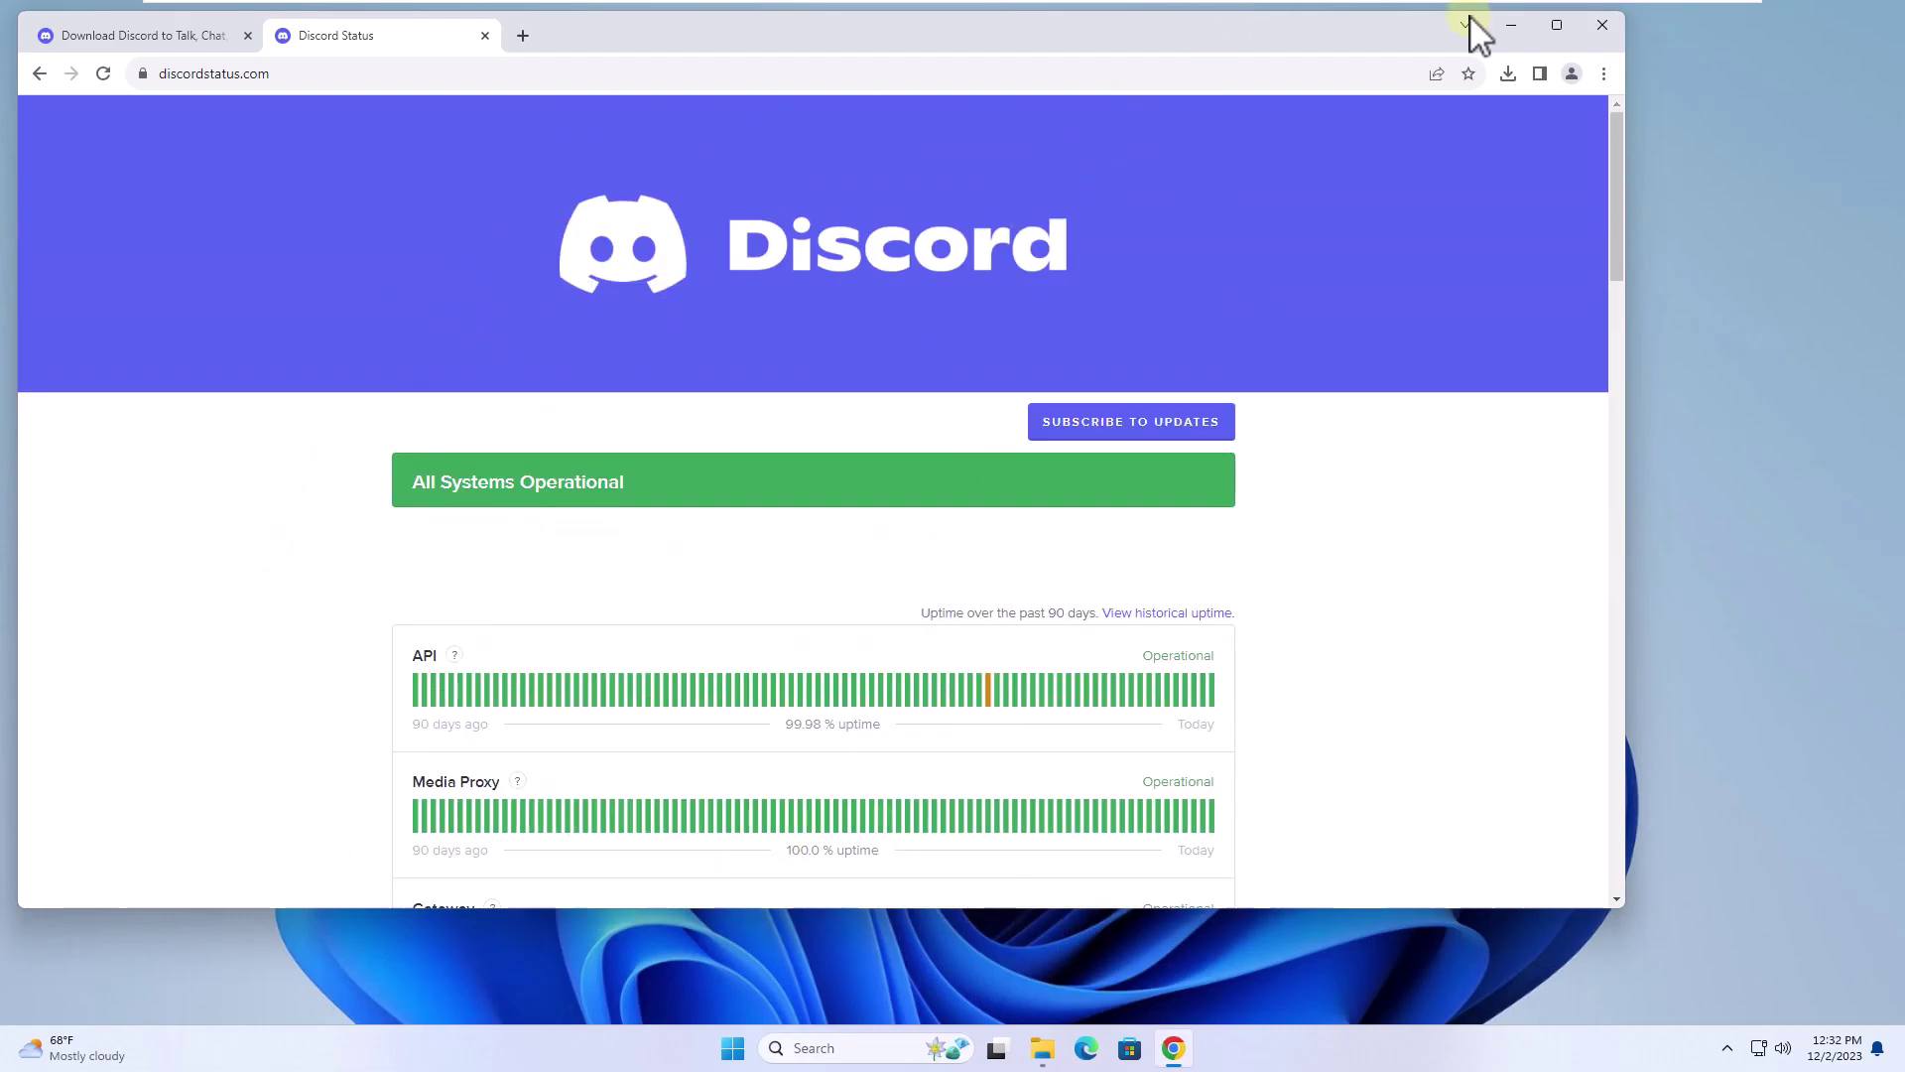
click(1509, 26)
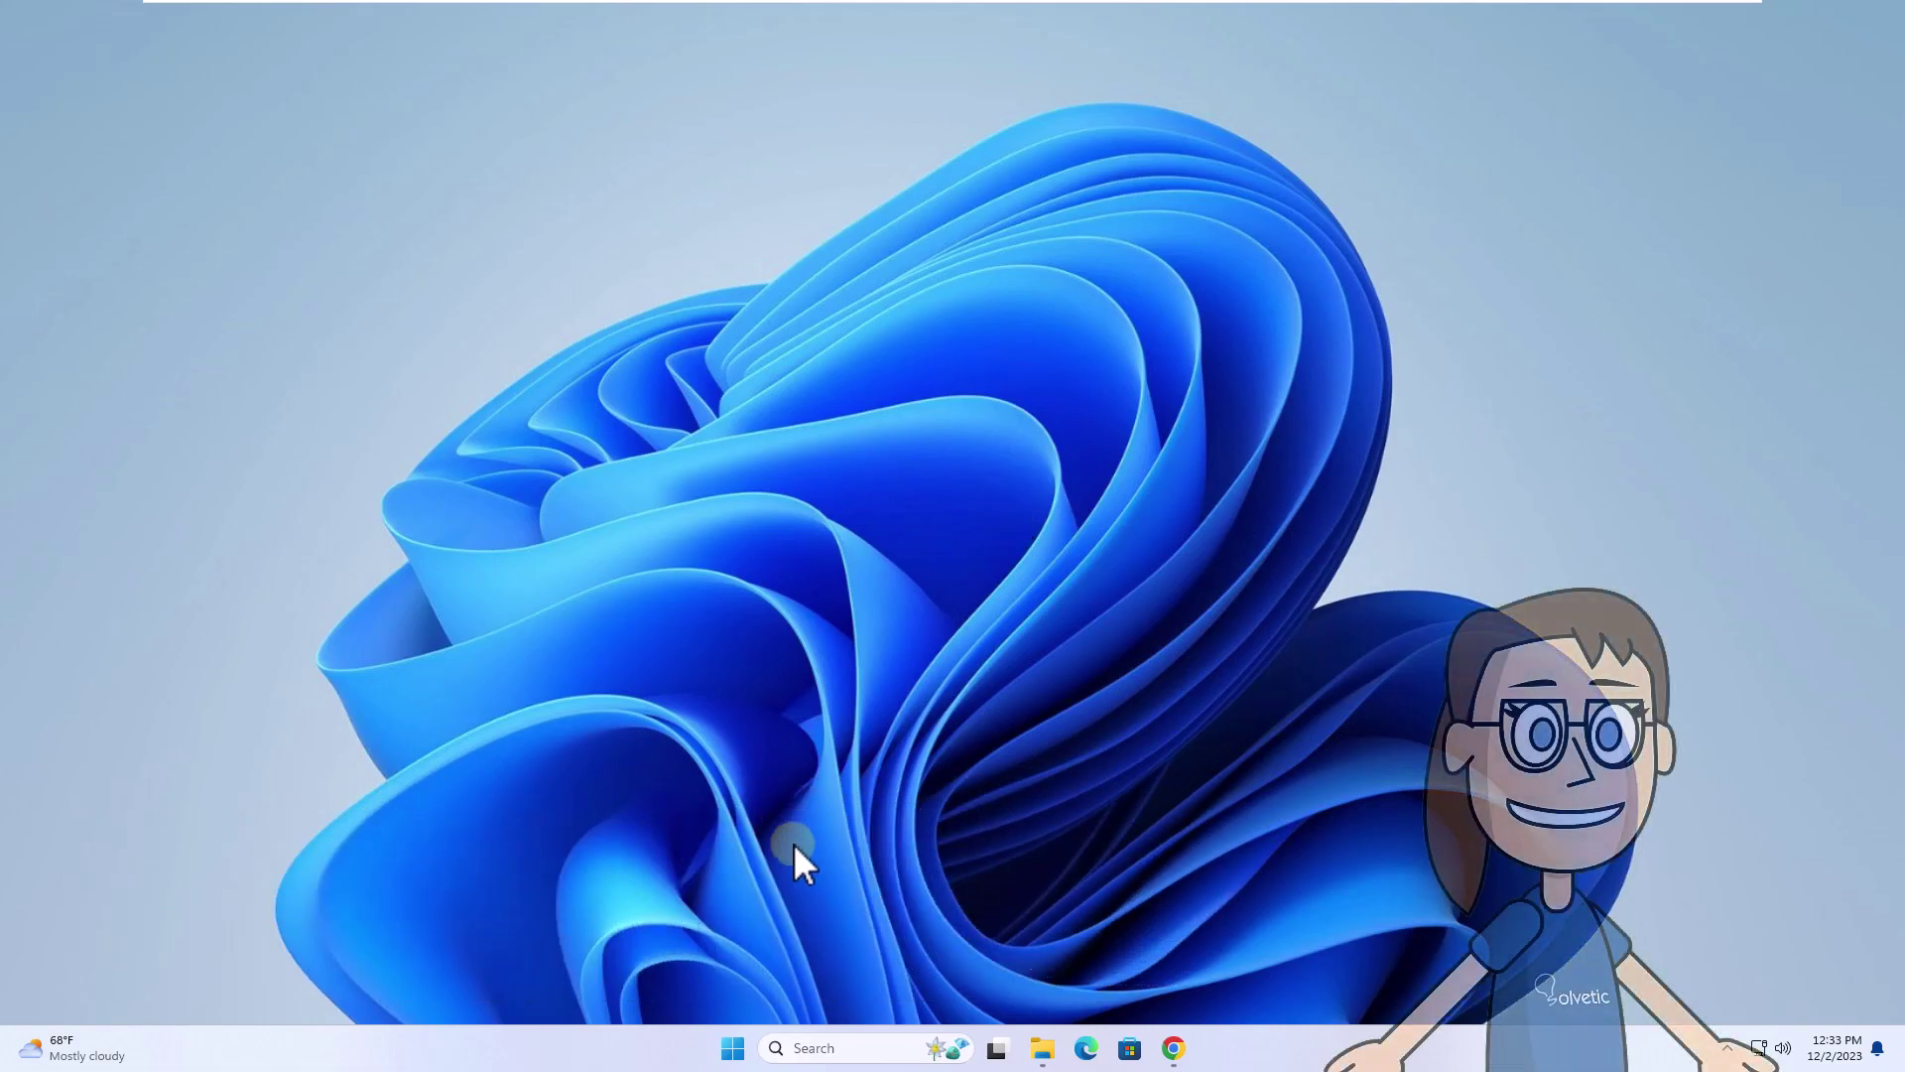
Search Windows for "discord", run the app as administrator with the permission request approved, and close its window
click(824, 1048)
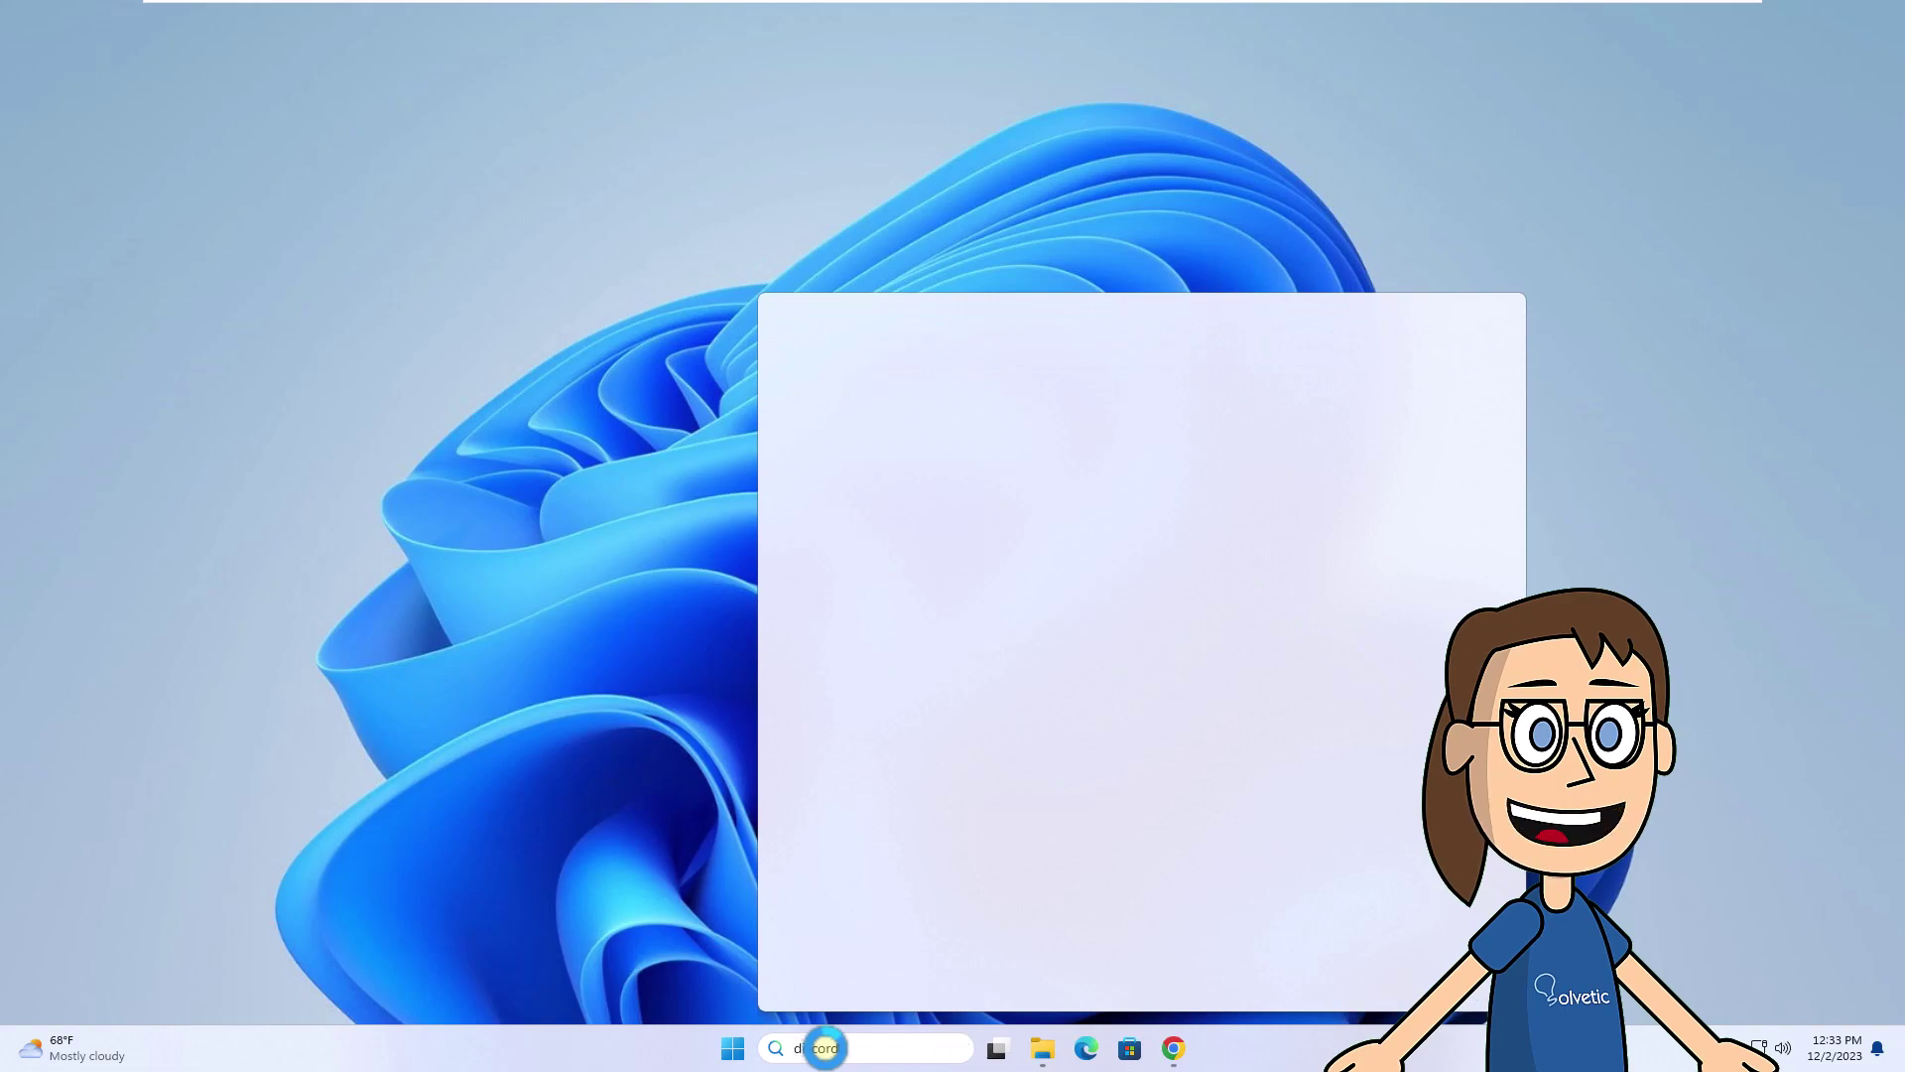
text(discord)
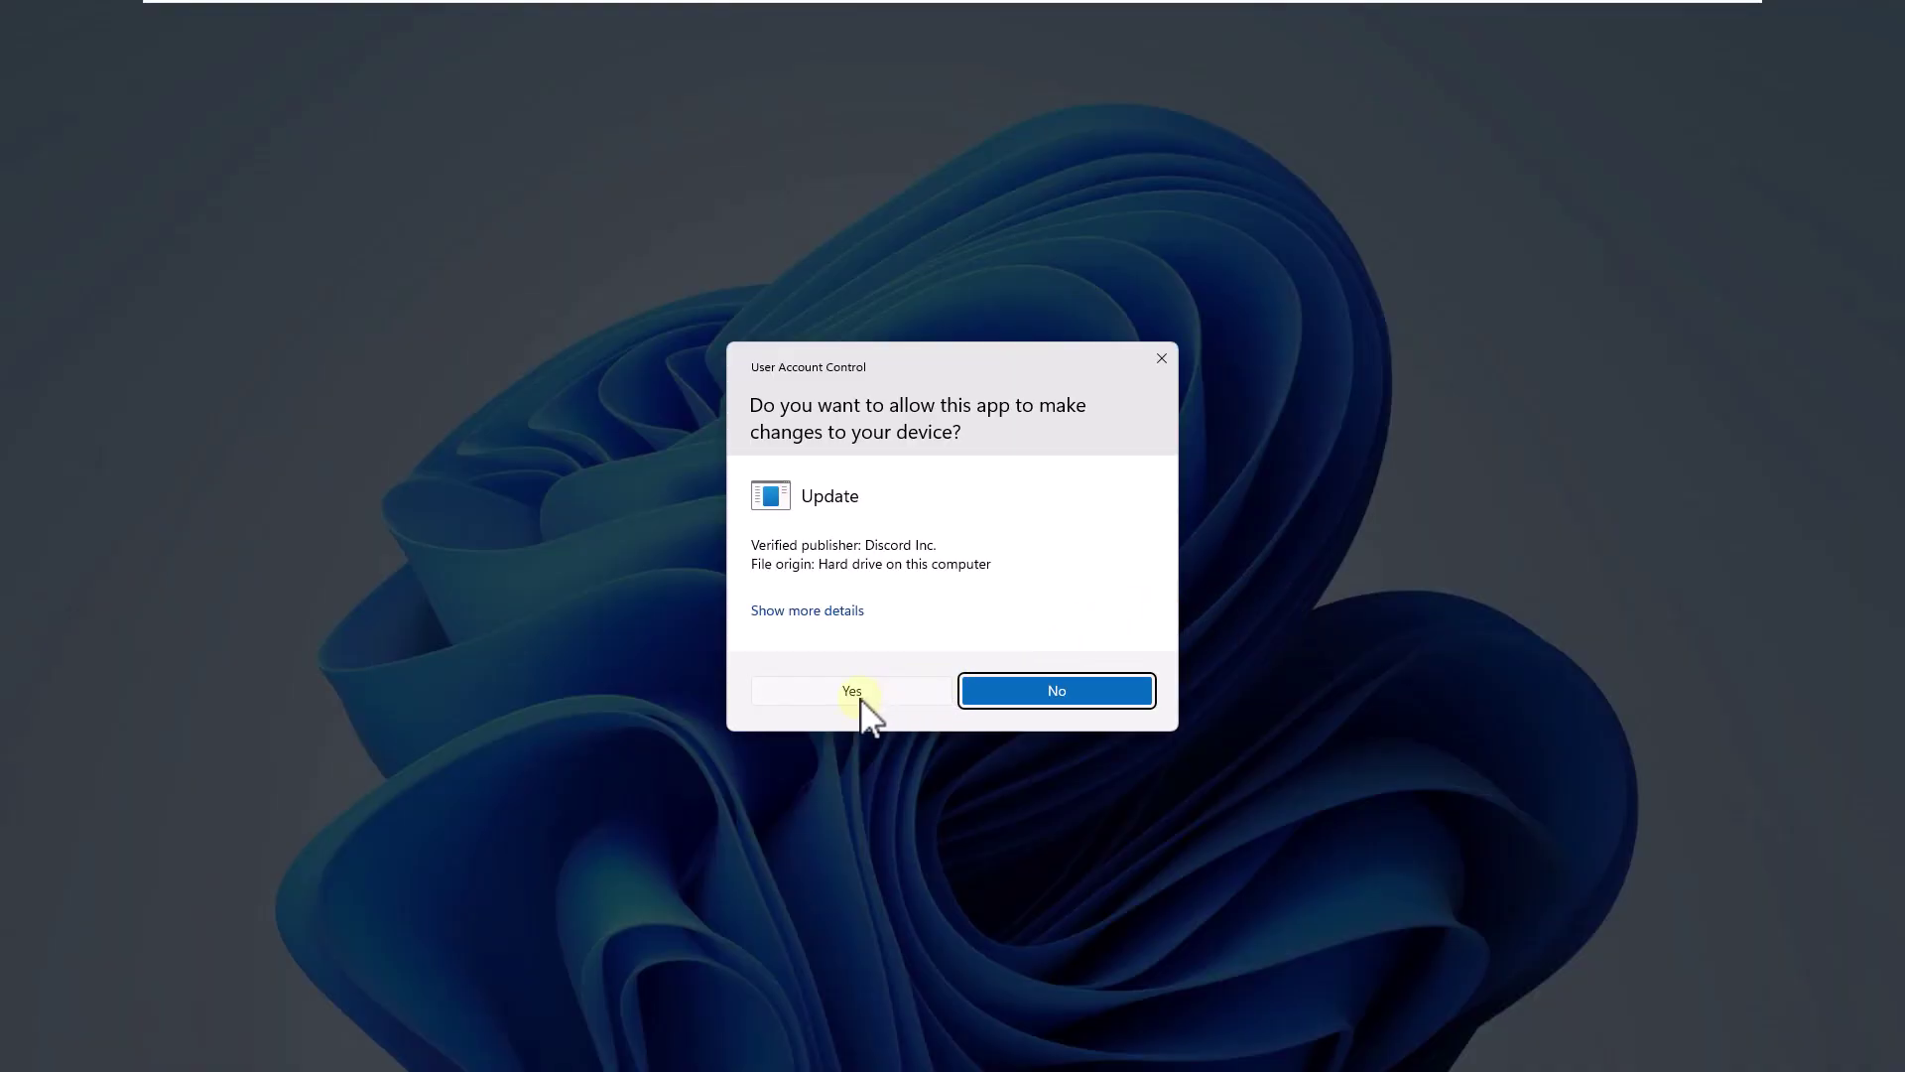
click(852, 691)
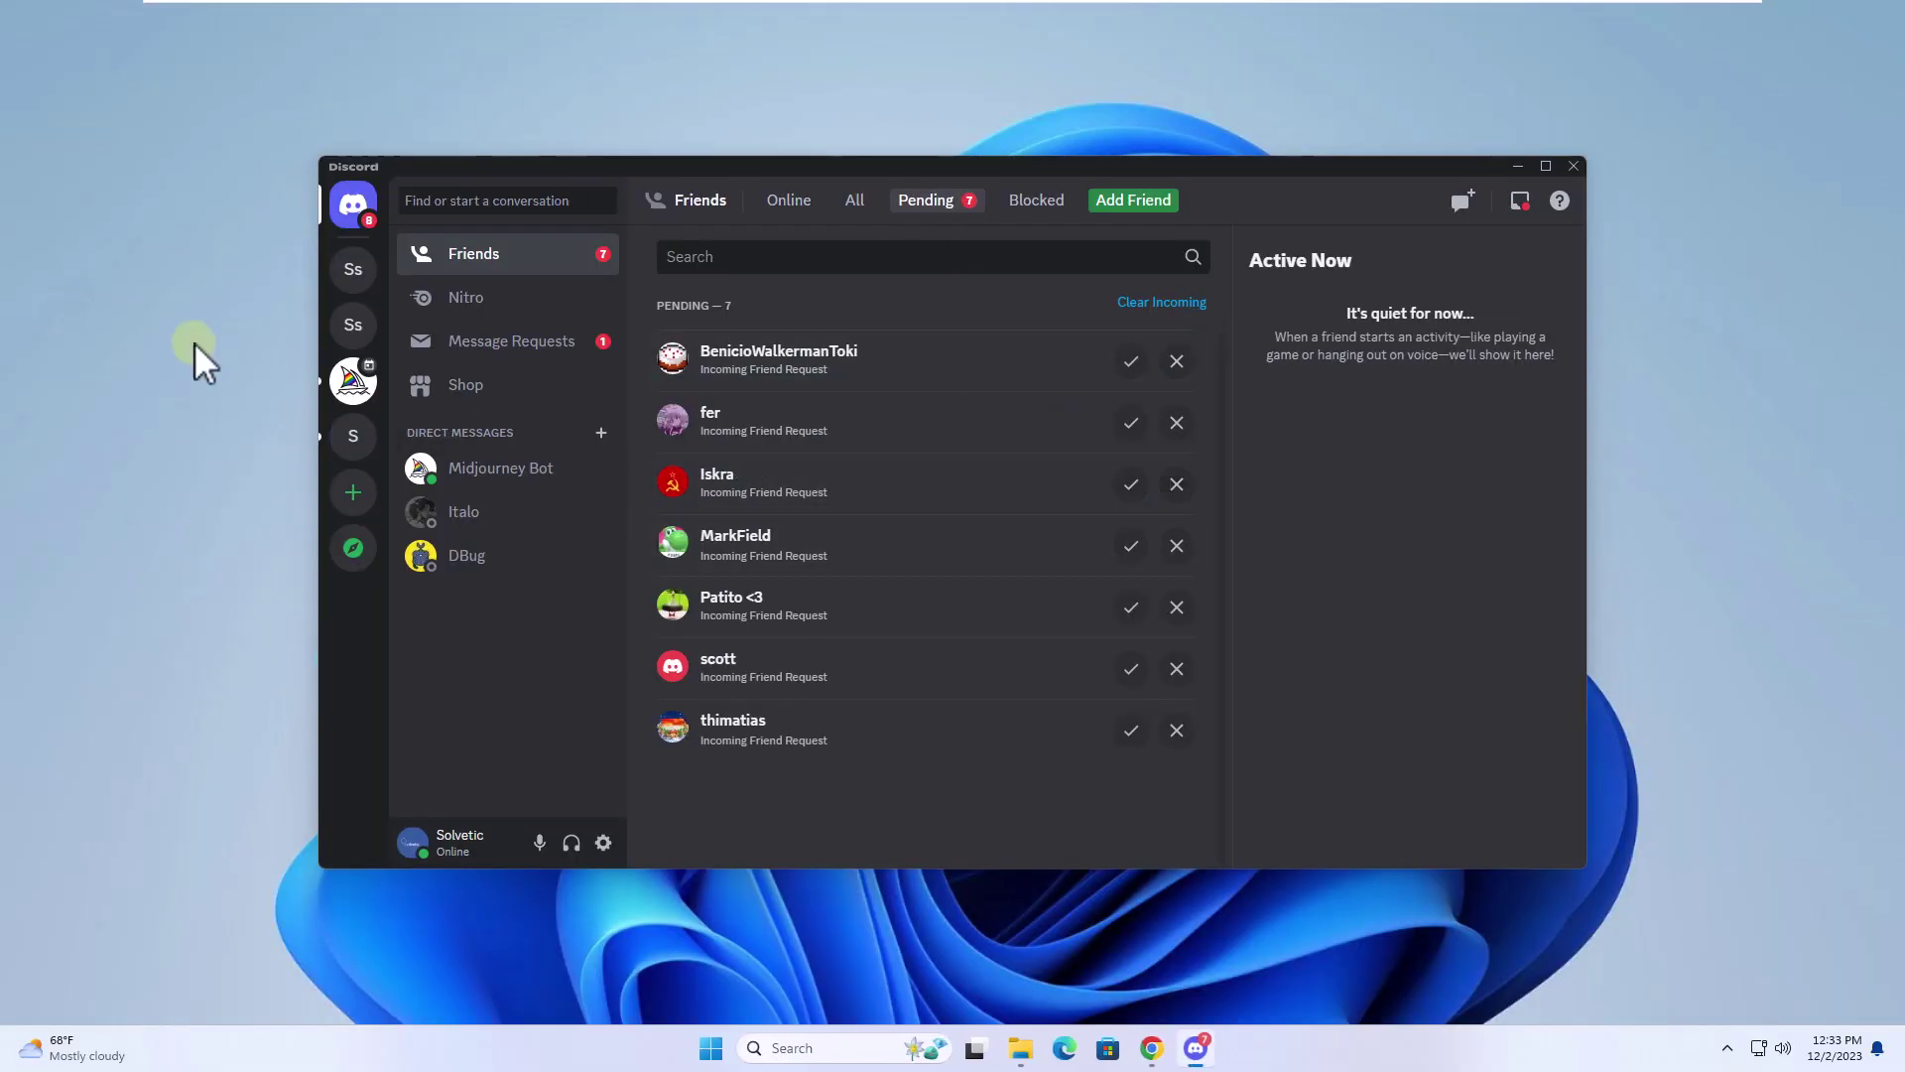
click(1571, 166)
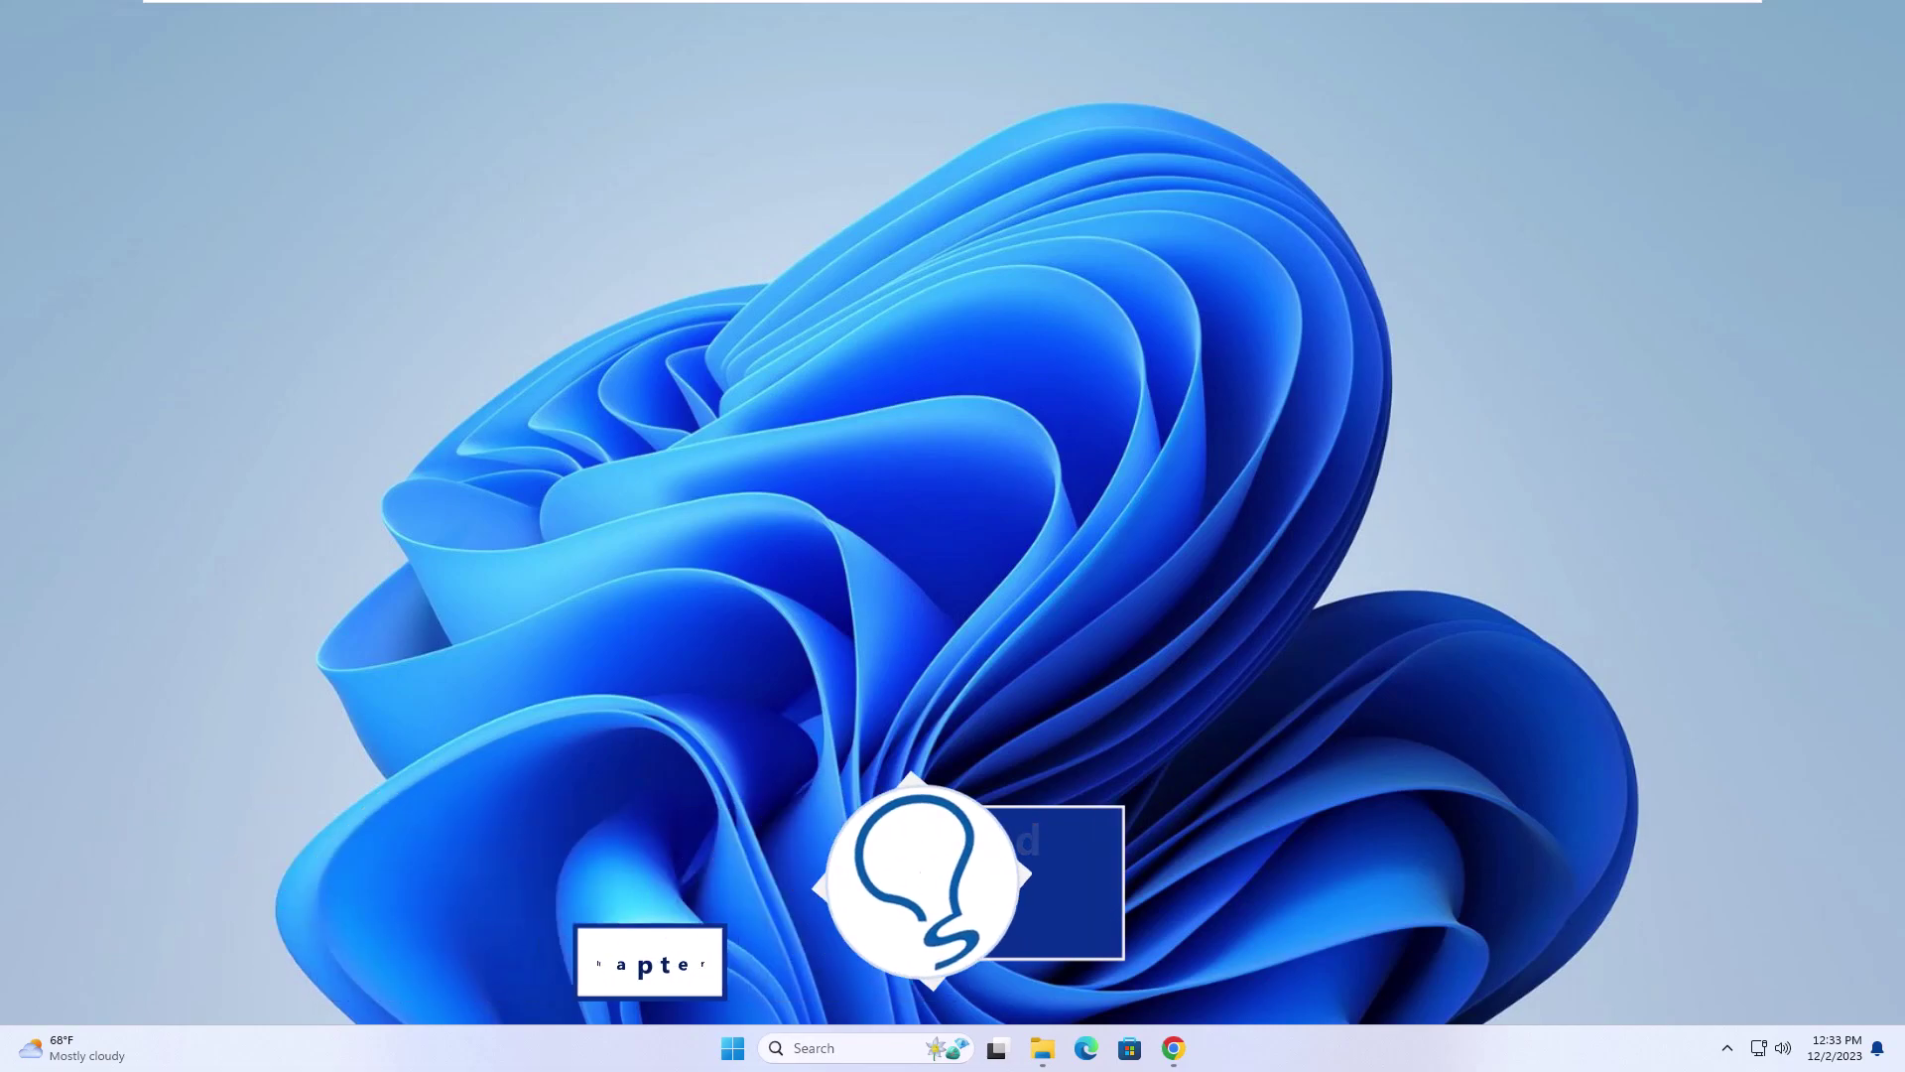
Search Windows for "firewall" and open the Firewall & network protection settings
click(878, 1044)
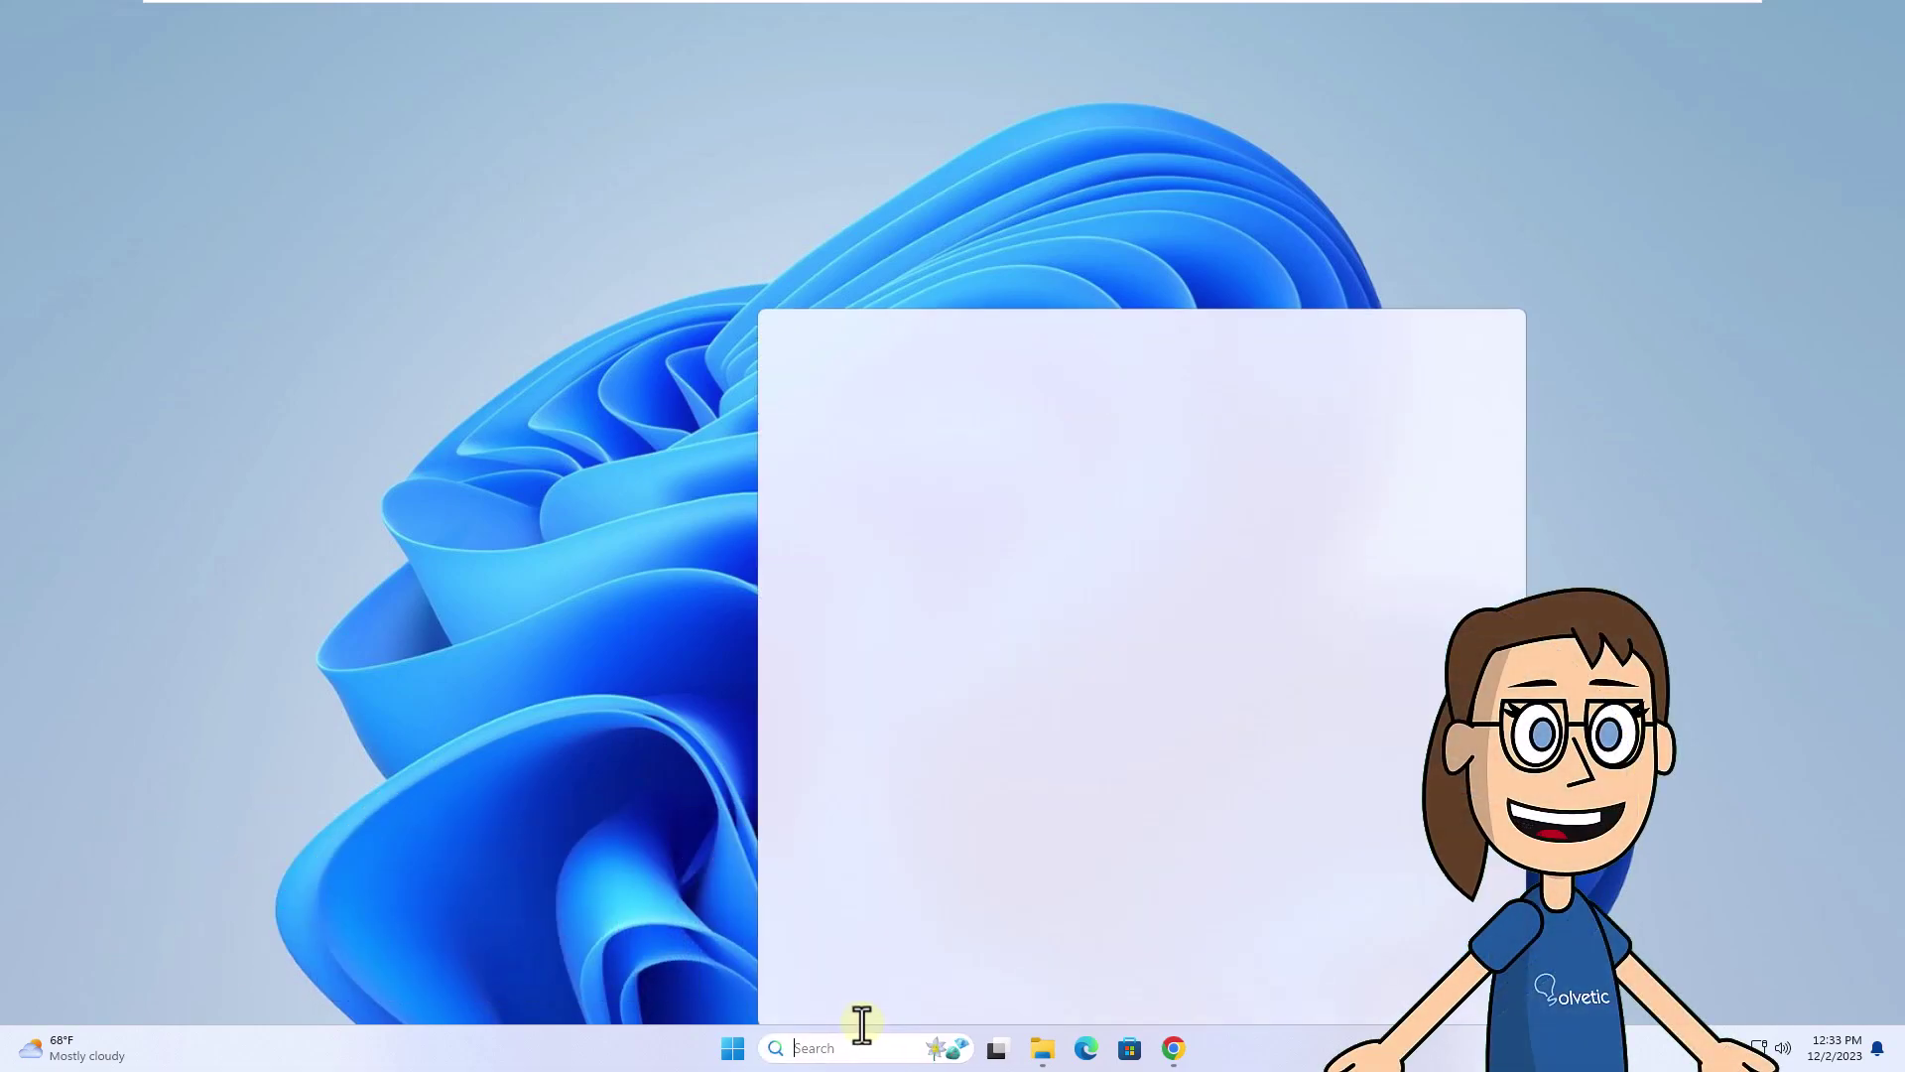
text(firewa)
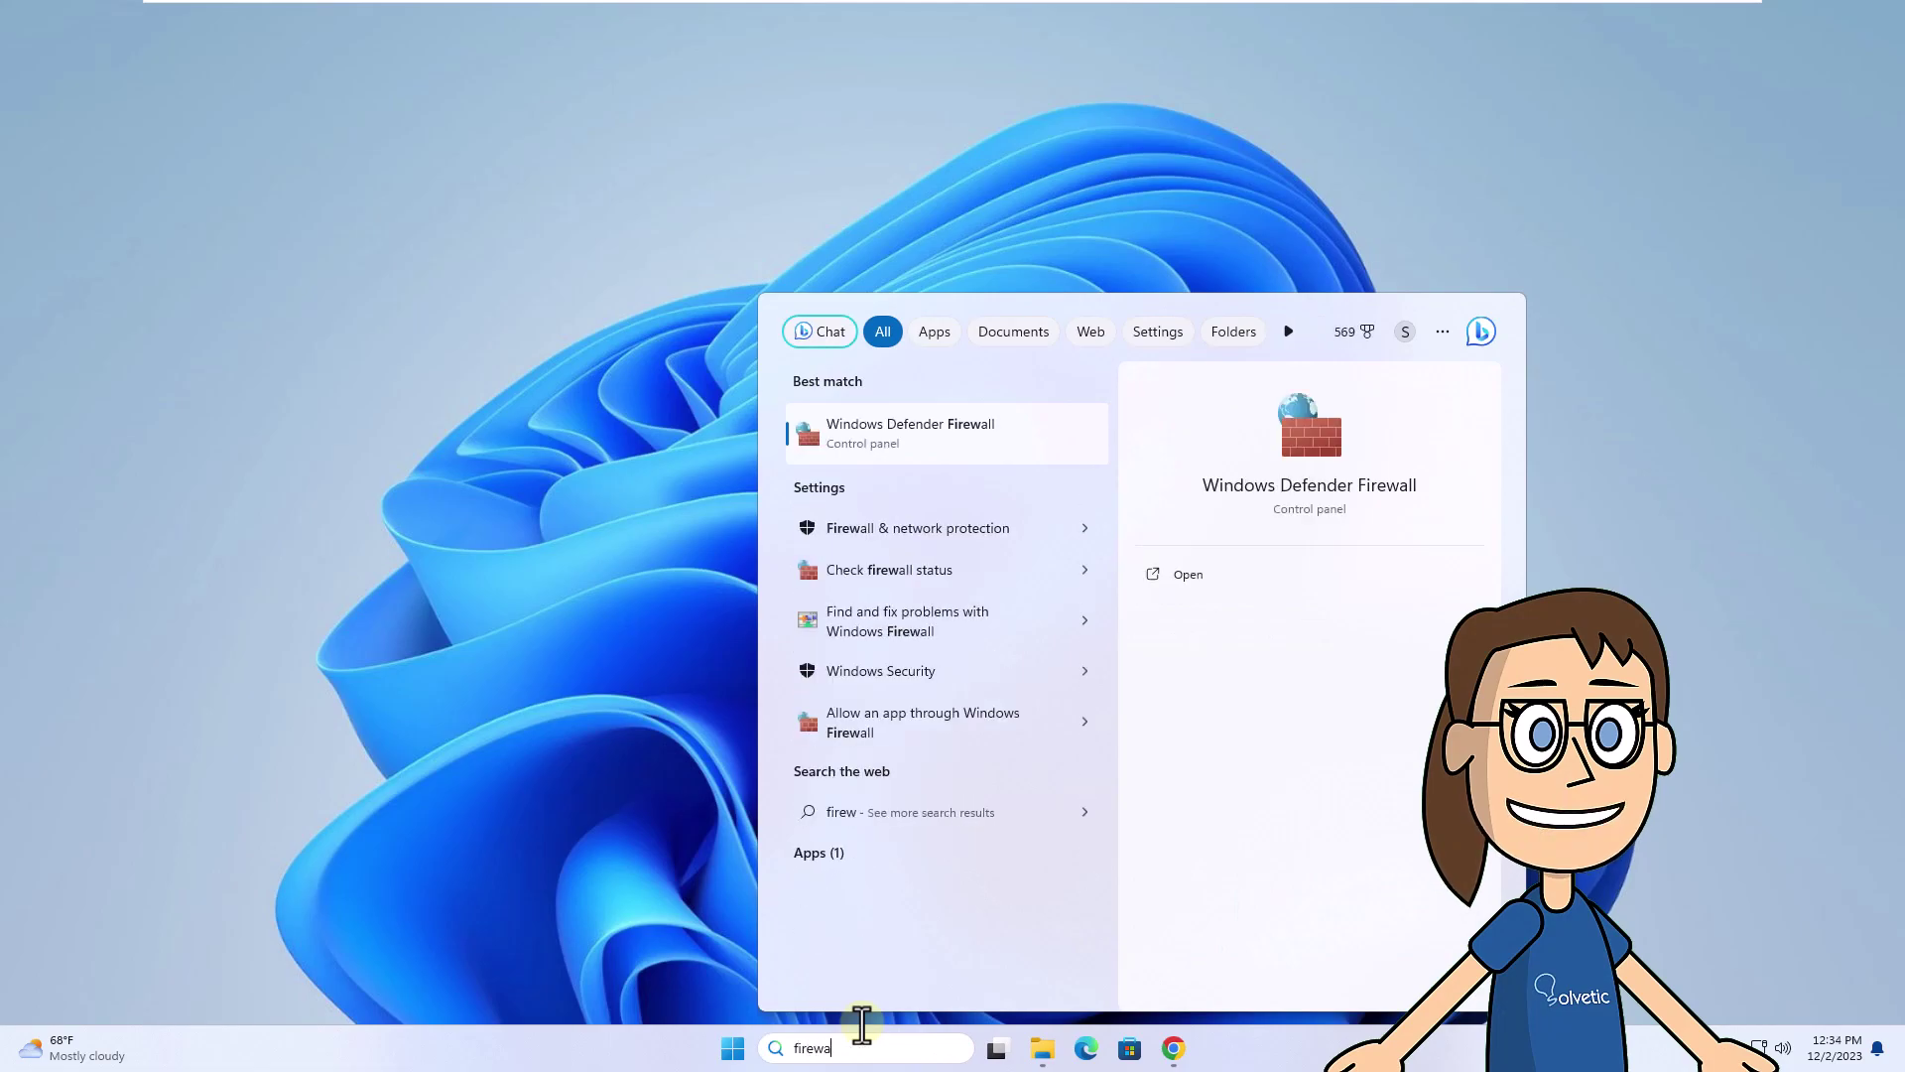
text(ll)
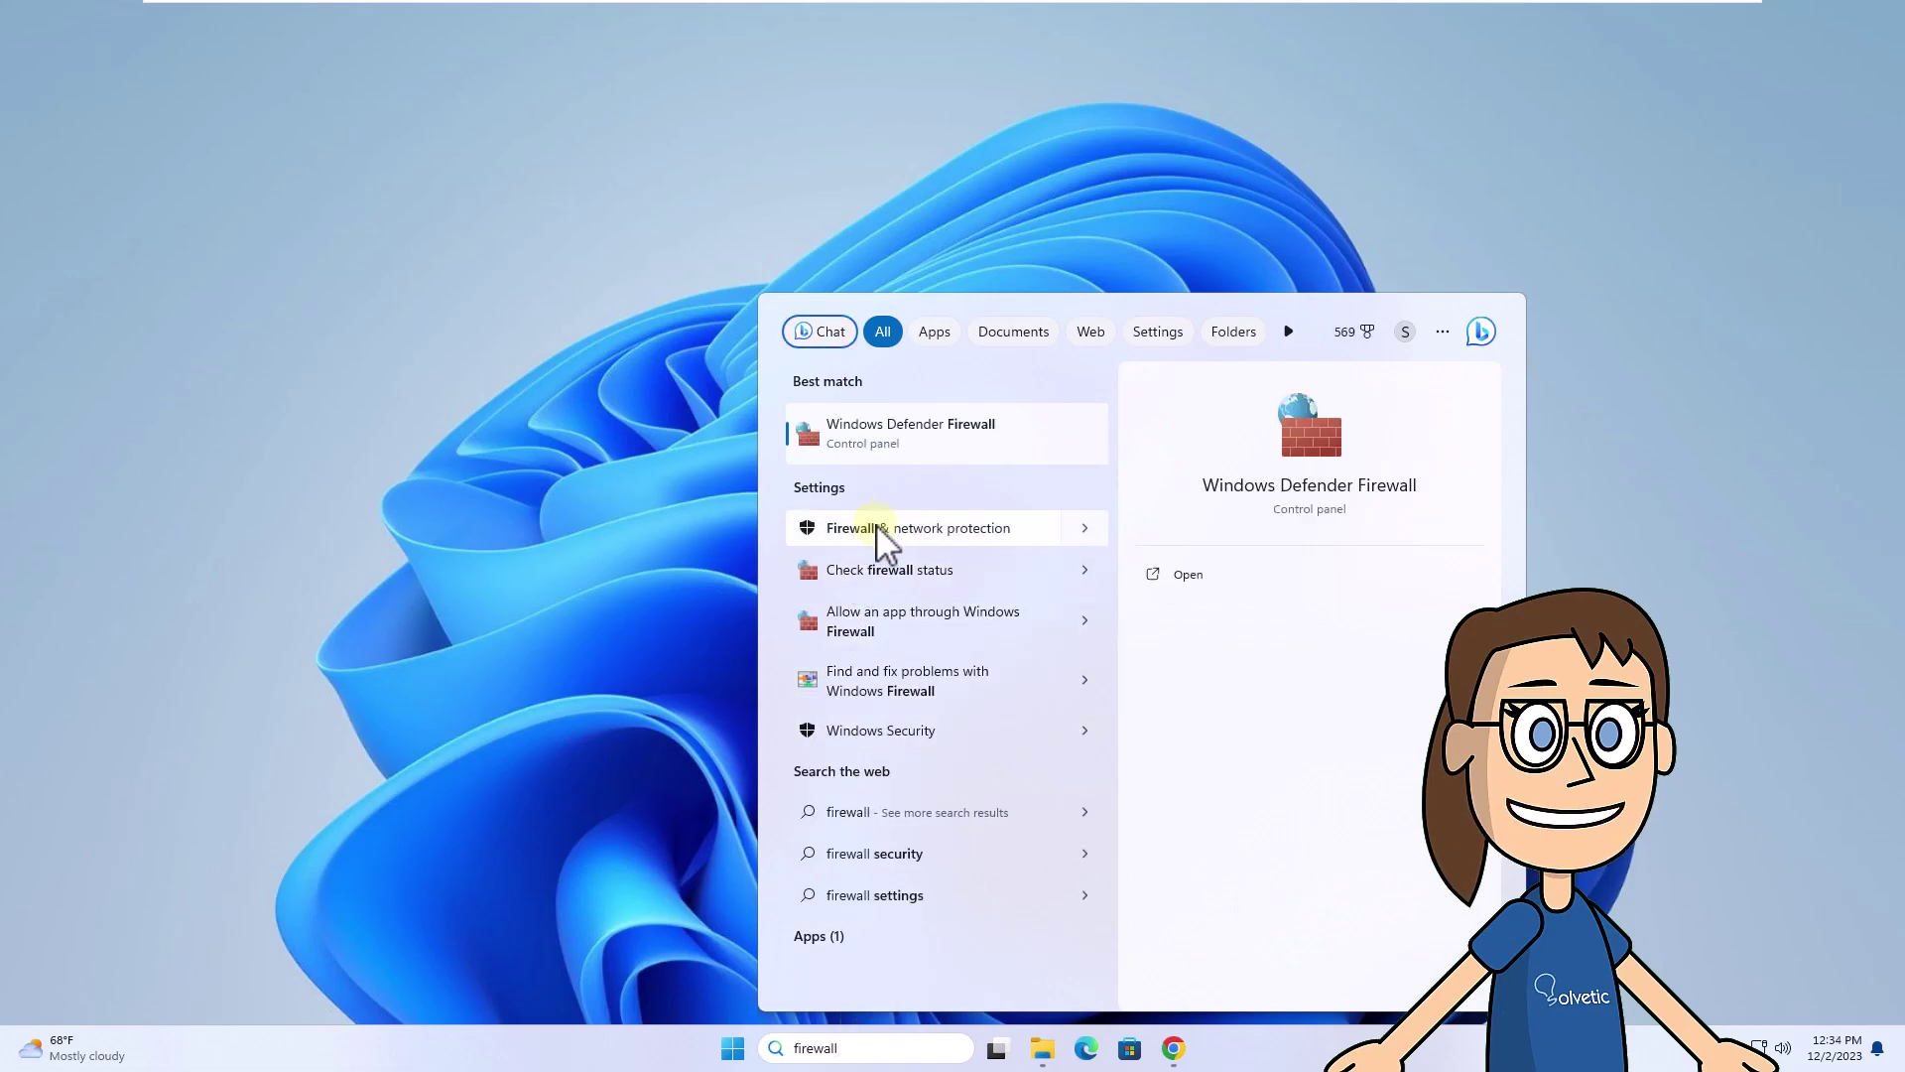
click(878, 528)
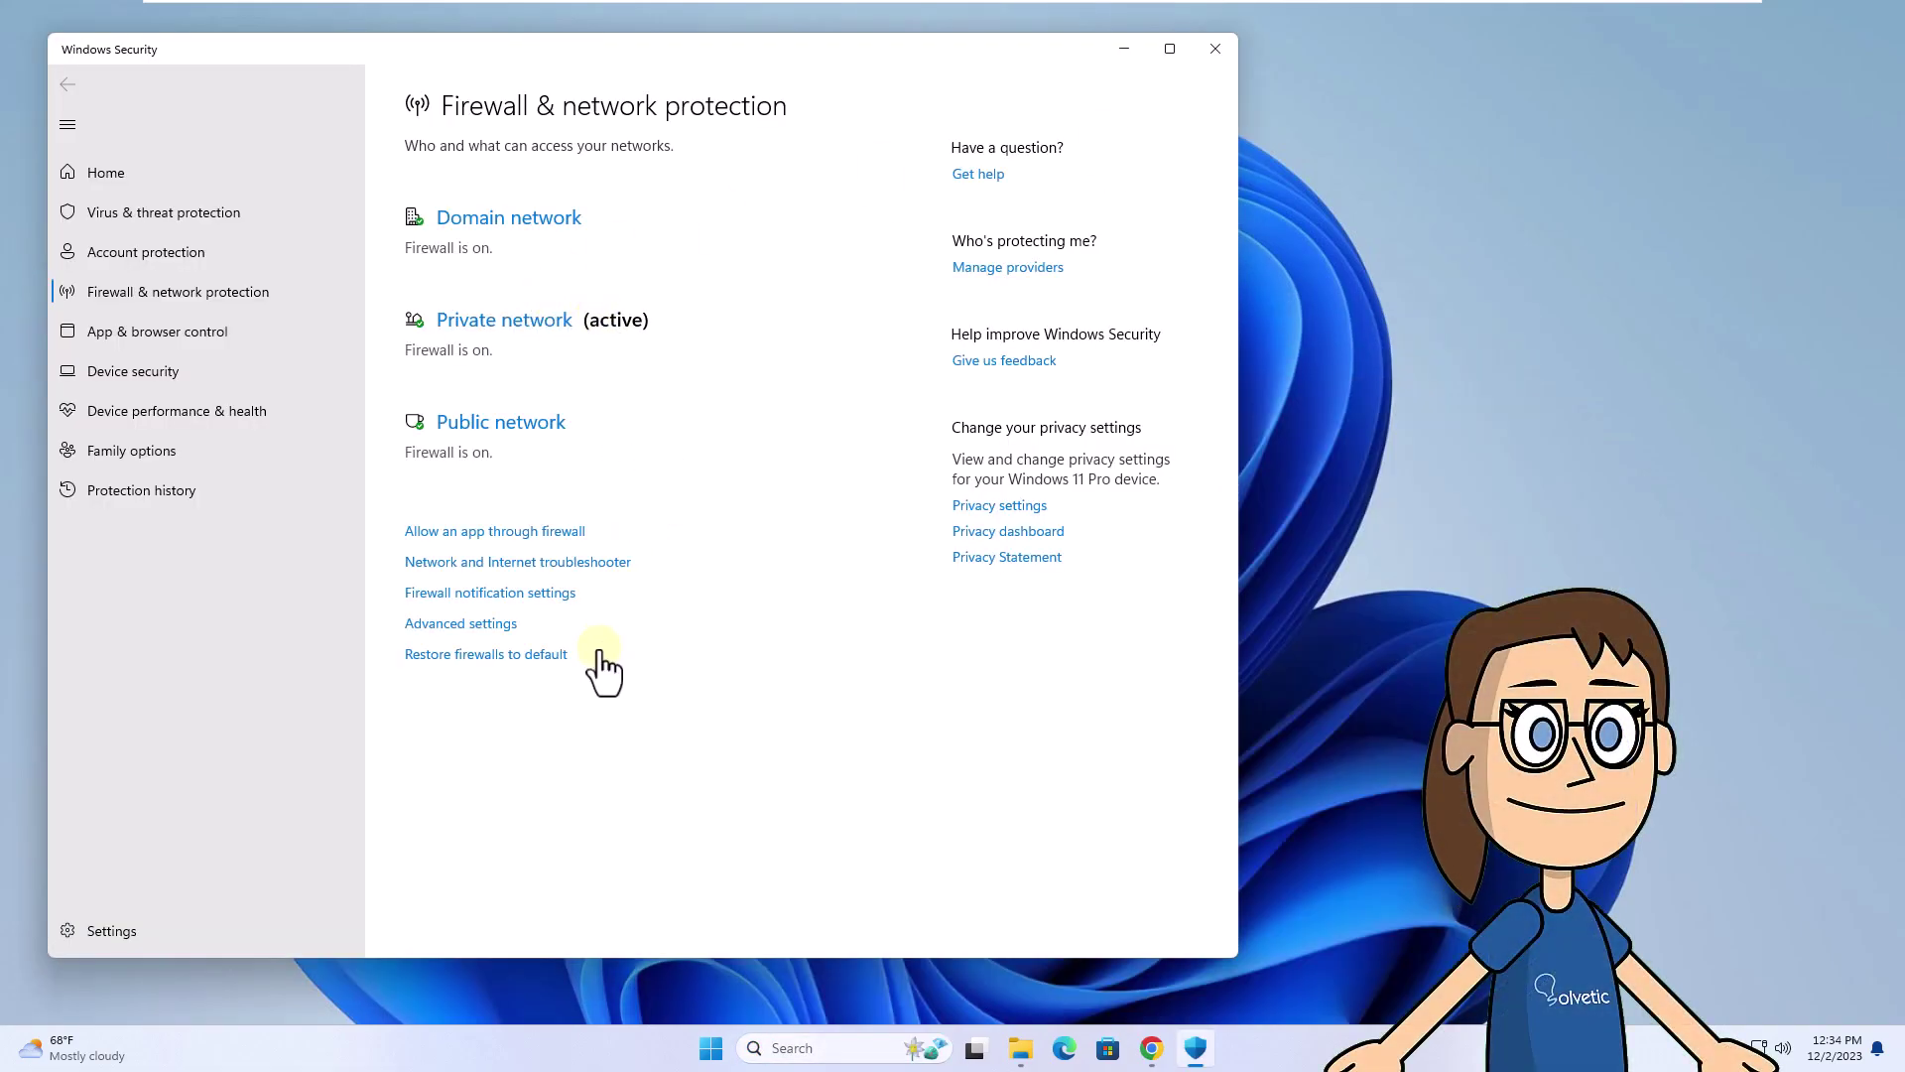
Turn off Microsoft Defender Firewall for the private network, approve the change, minimize Windows Security and dismiss its notification
click(507, 320)
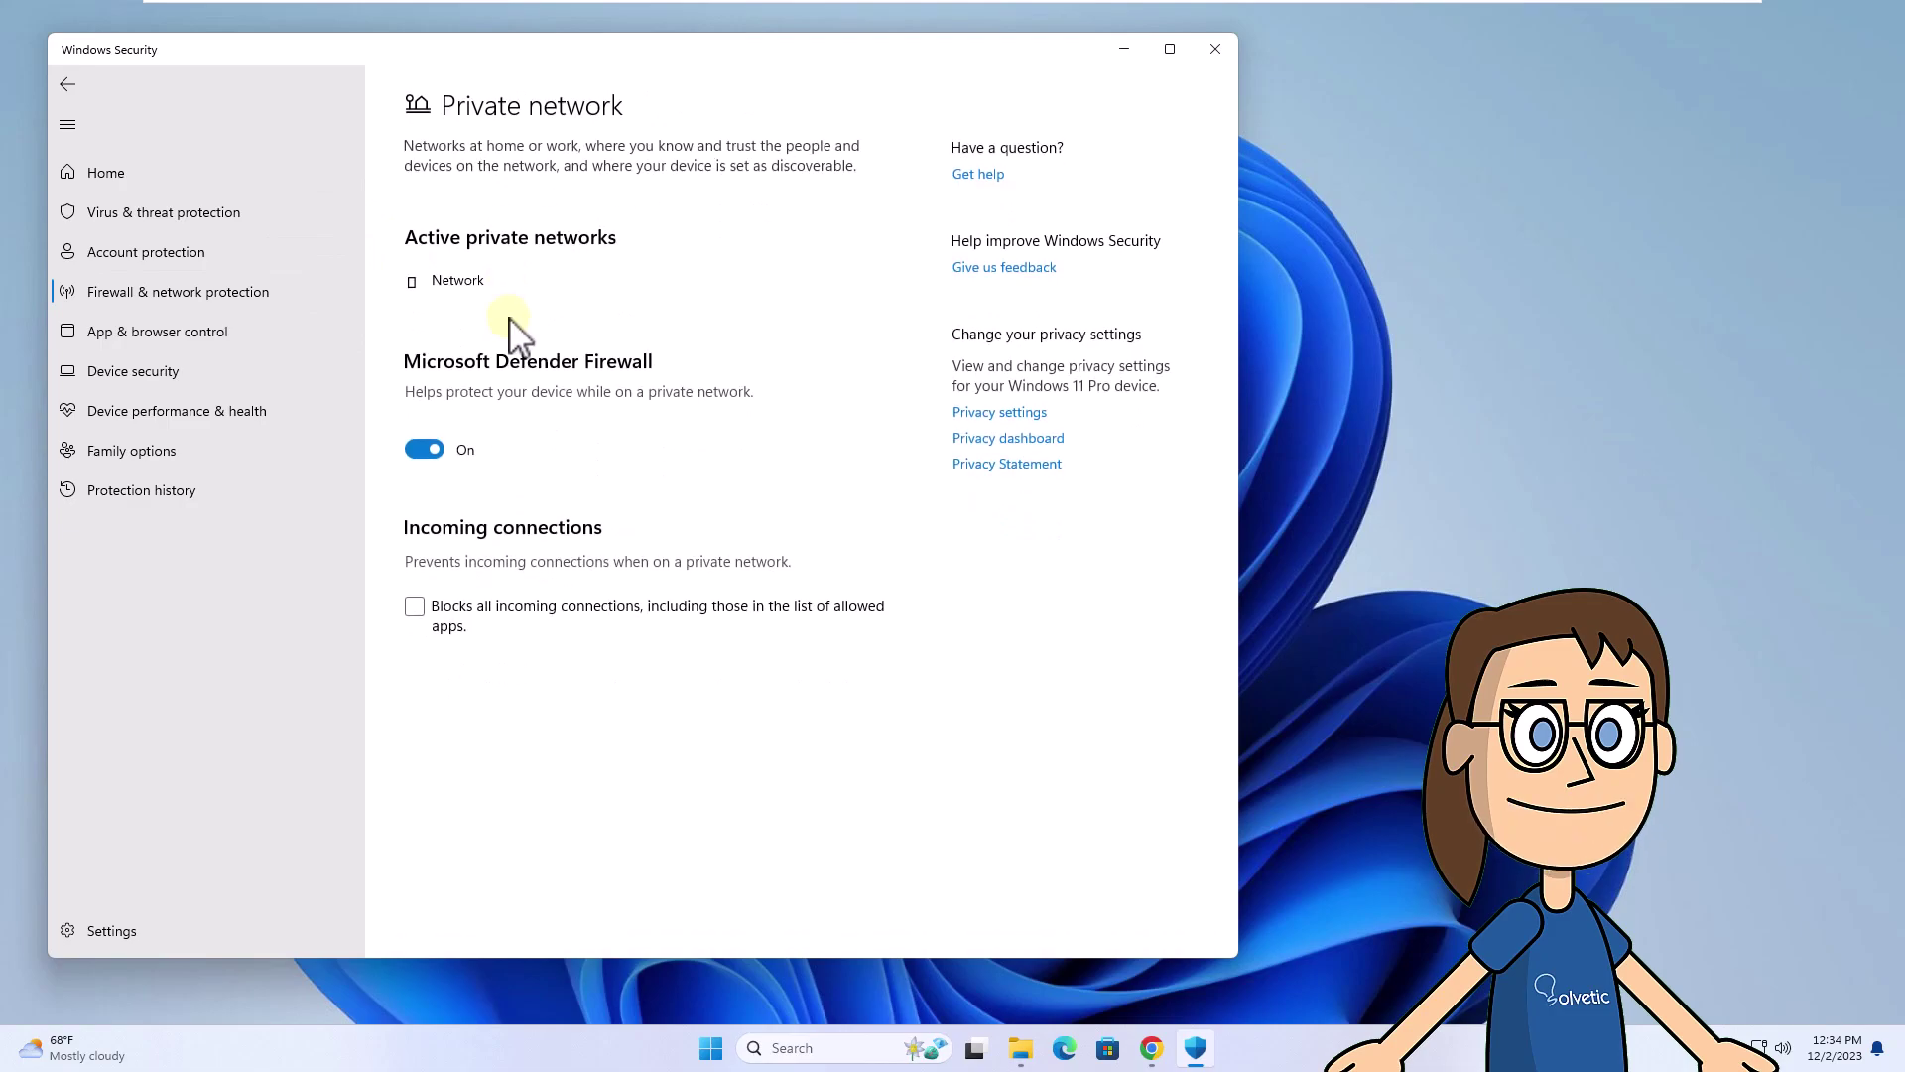
click(429, 450)
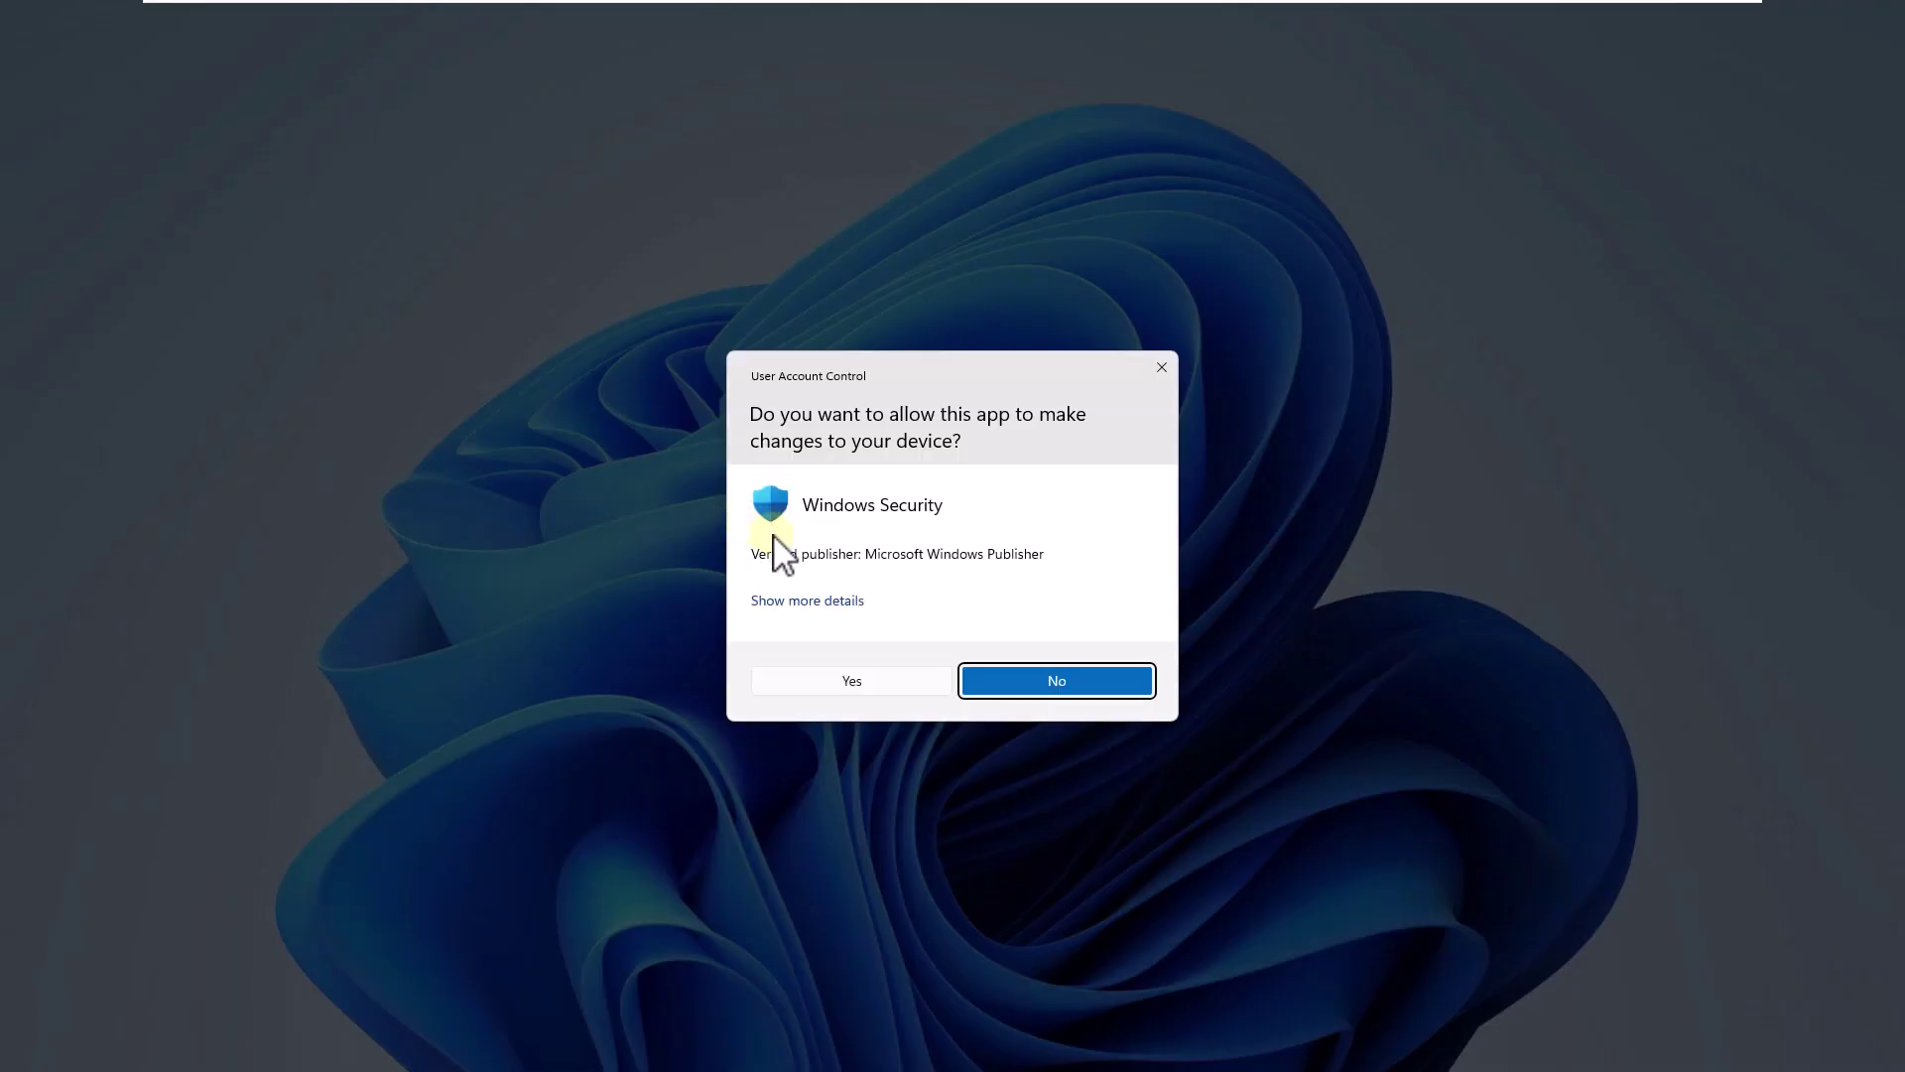
click(855, 681)
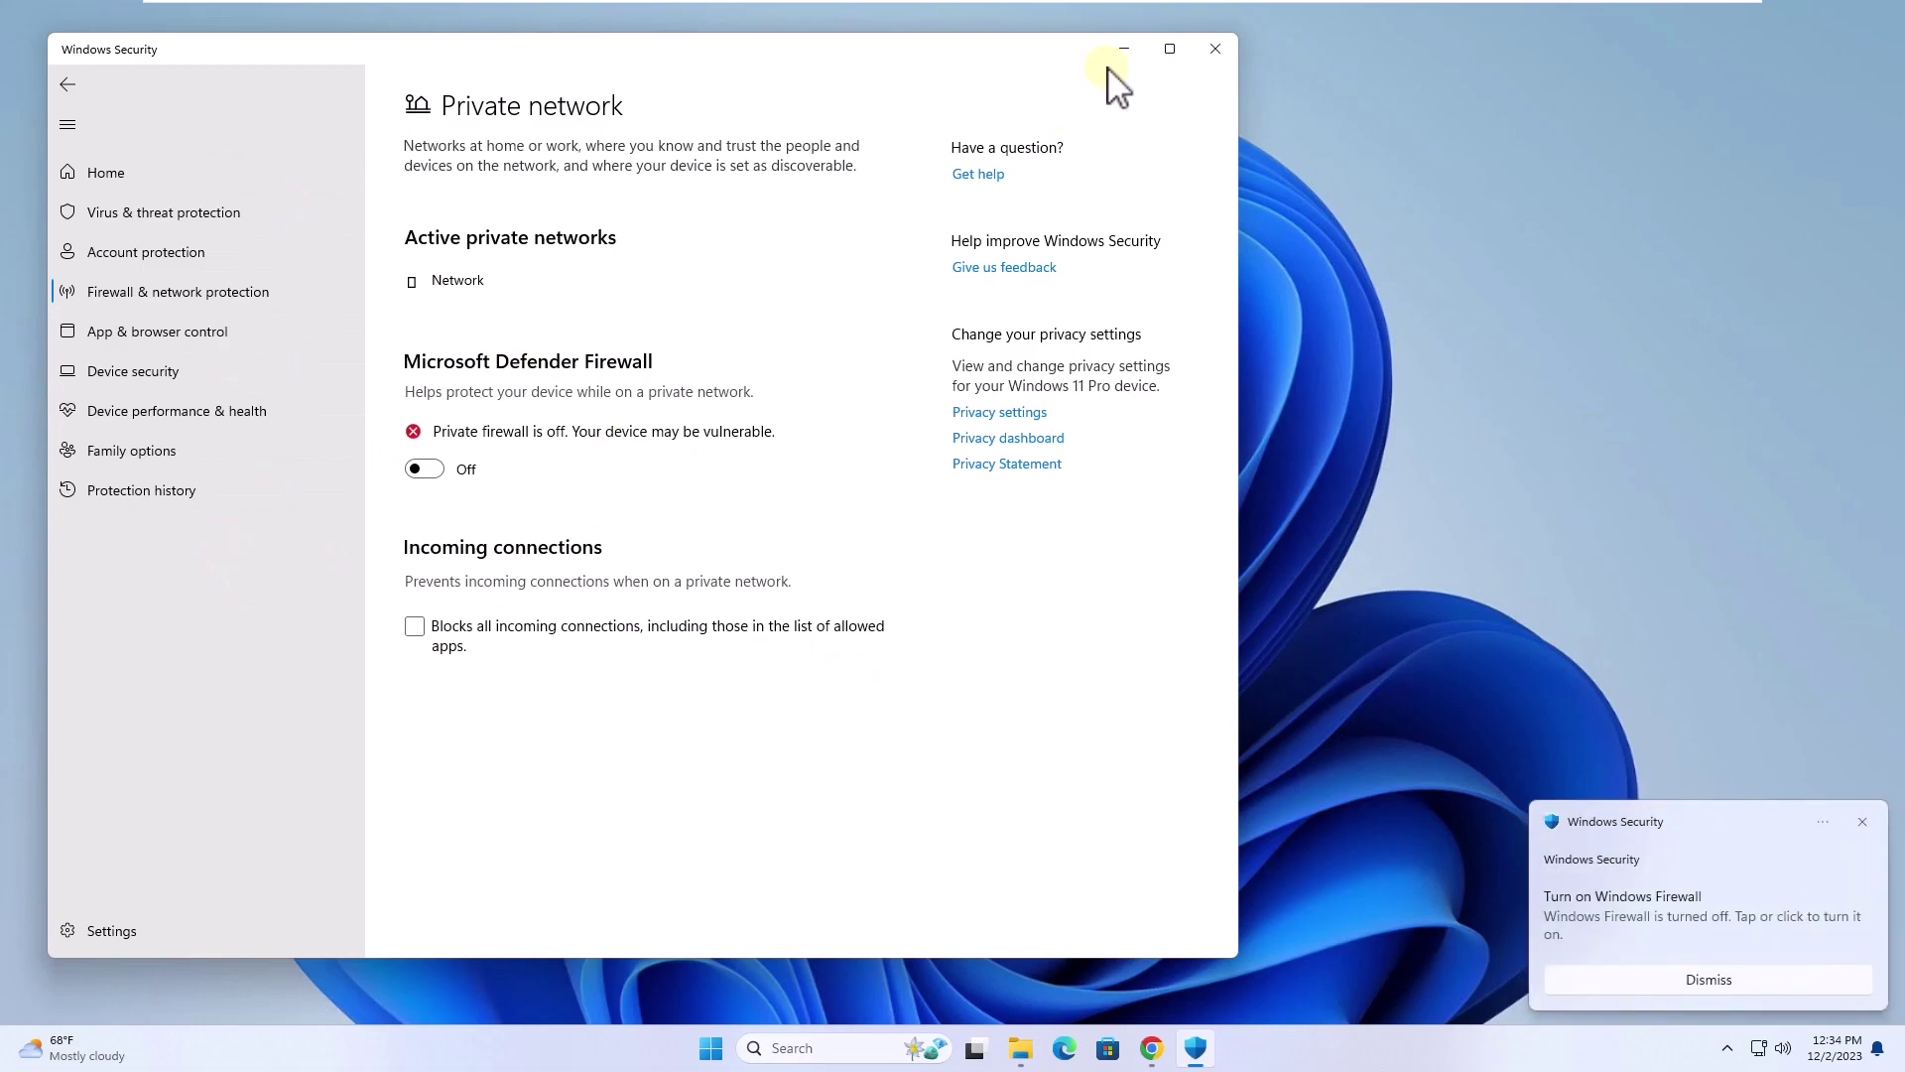
click(1124, 50)
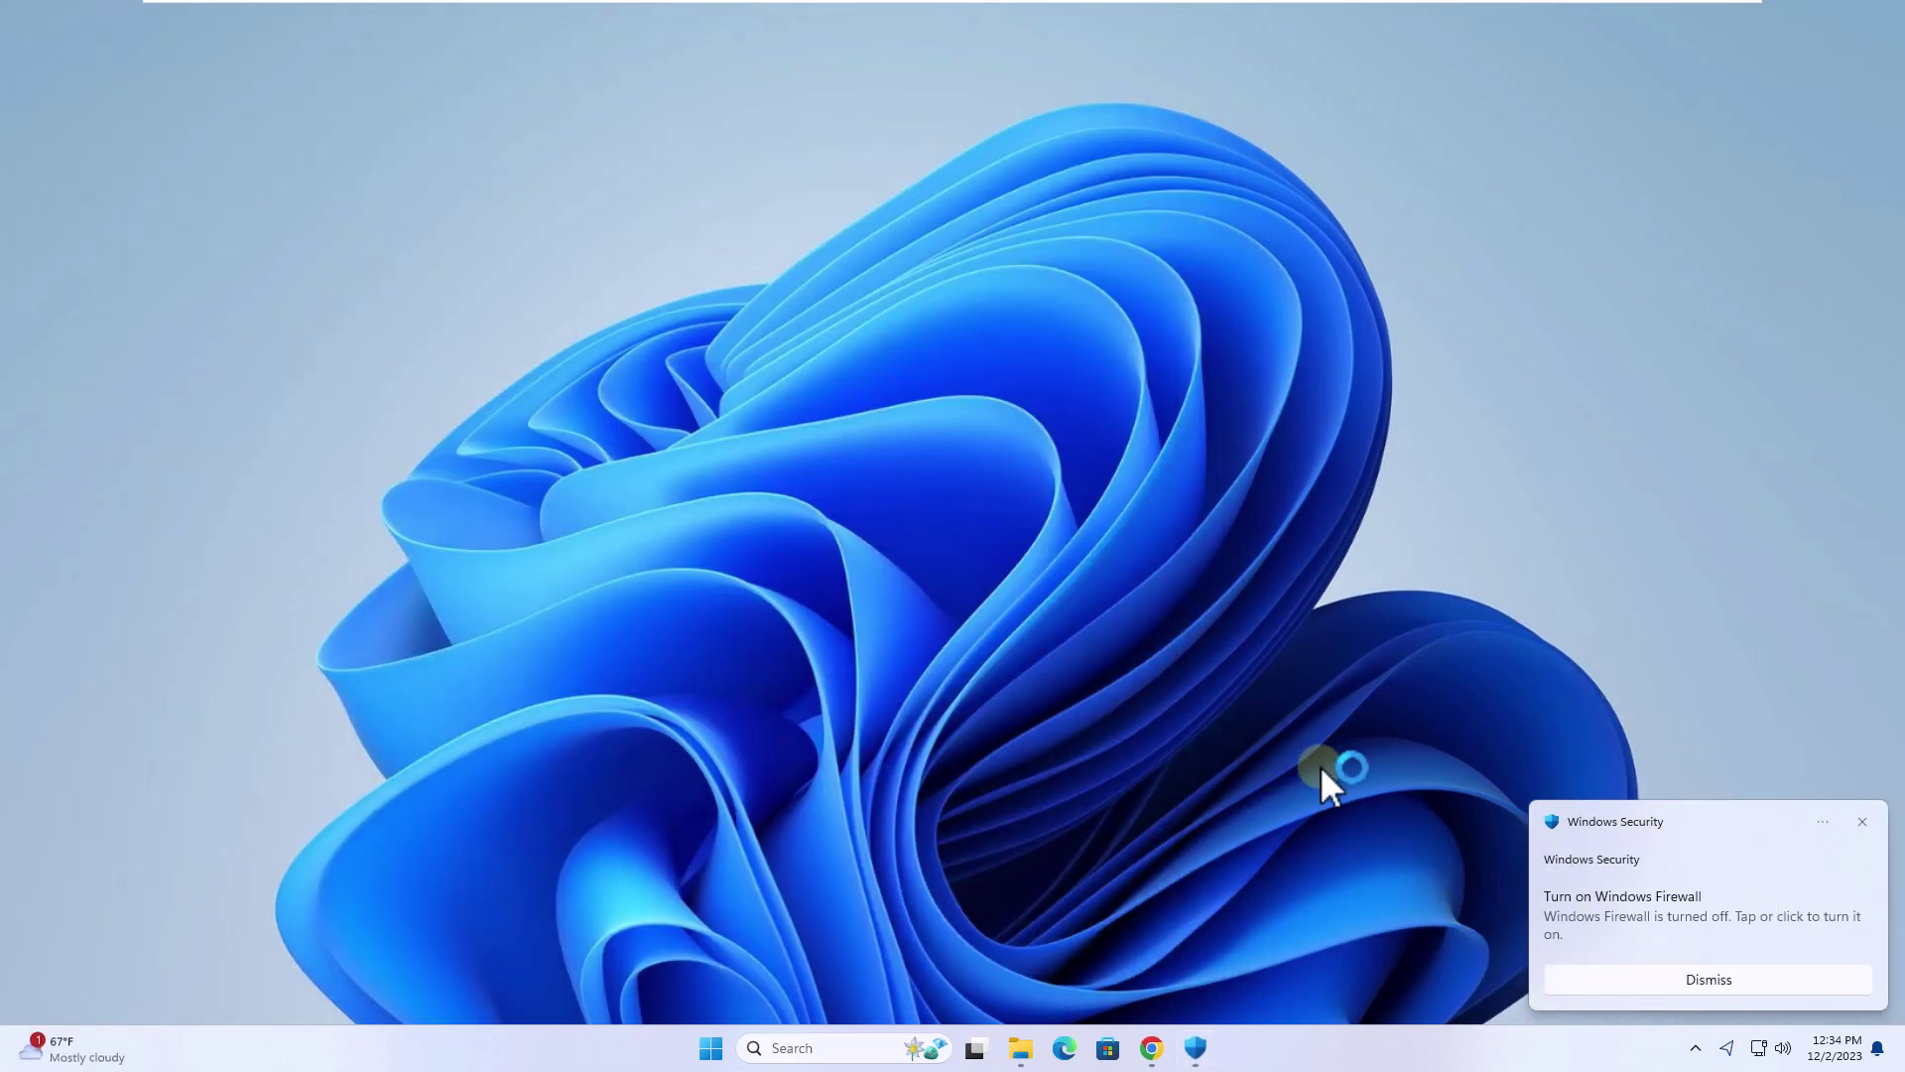
click(1862, 824)
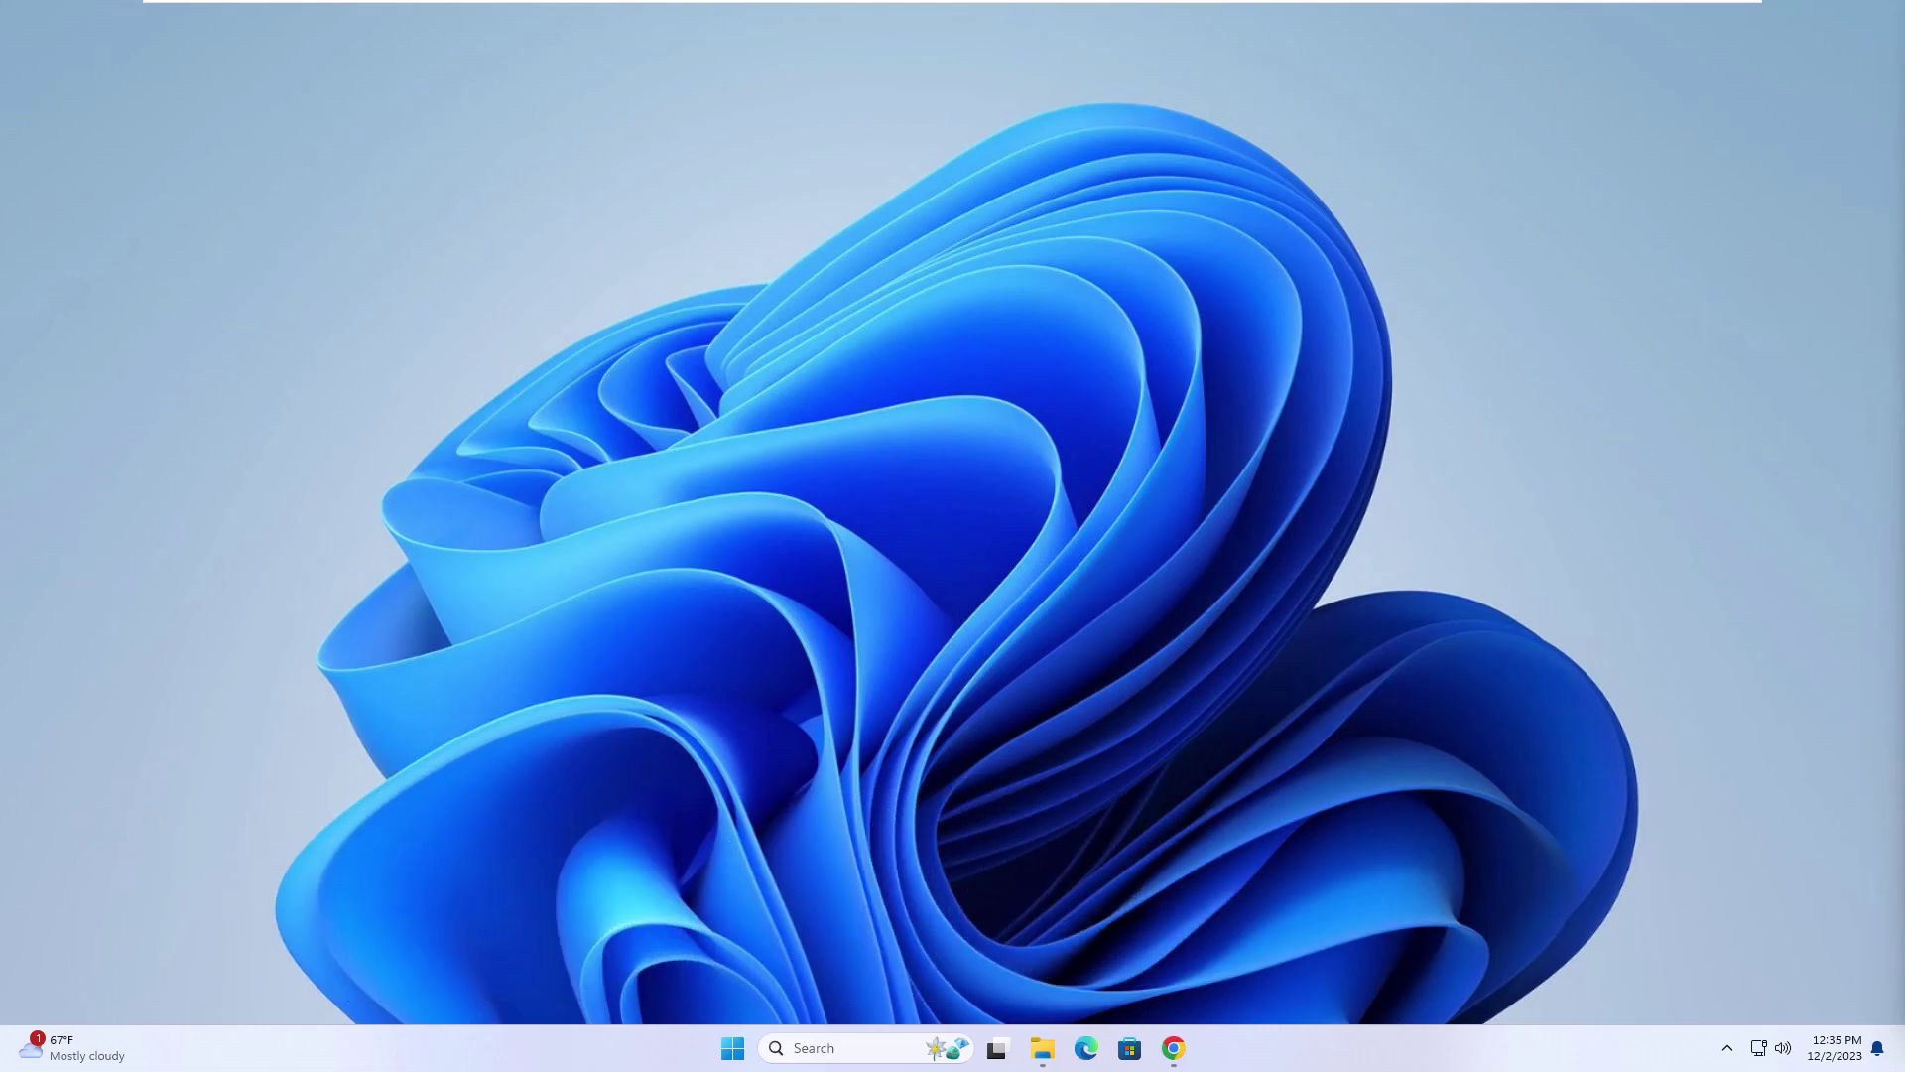
Search Windows for "%appdata%", open the Roaming folder, and go into its discord folder
click(897, 1047)
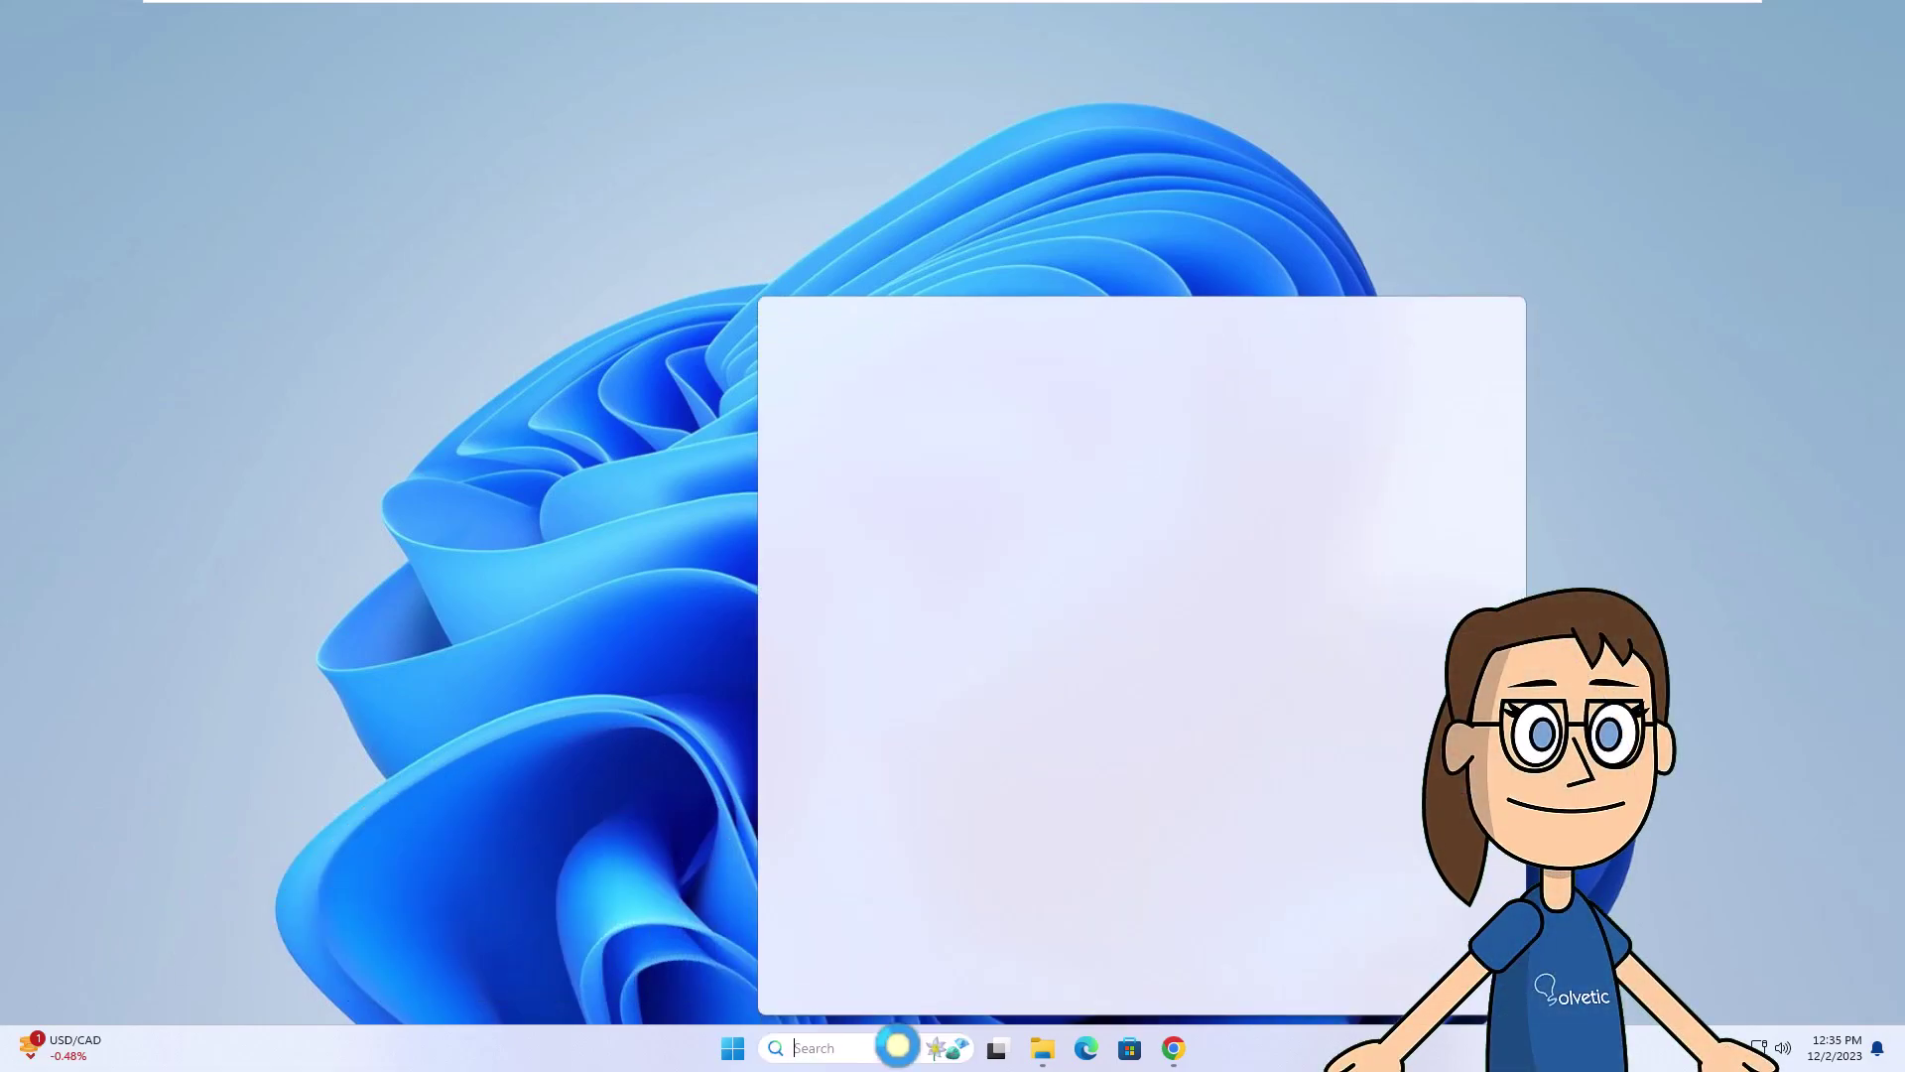
text(%a)
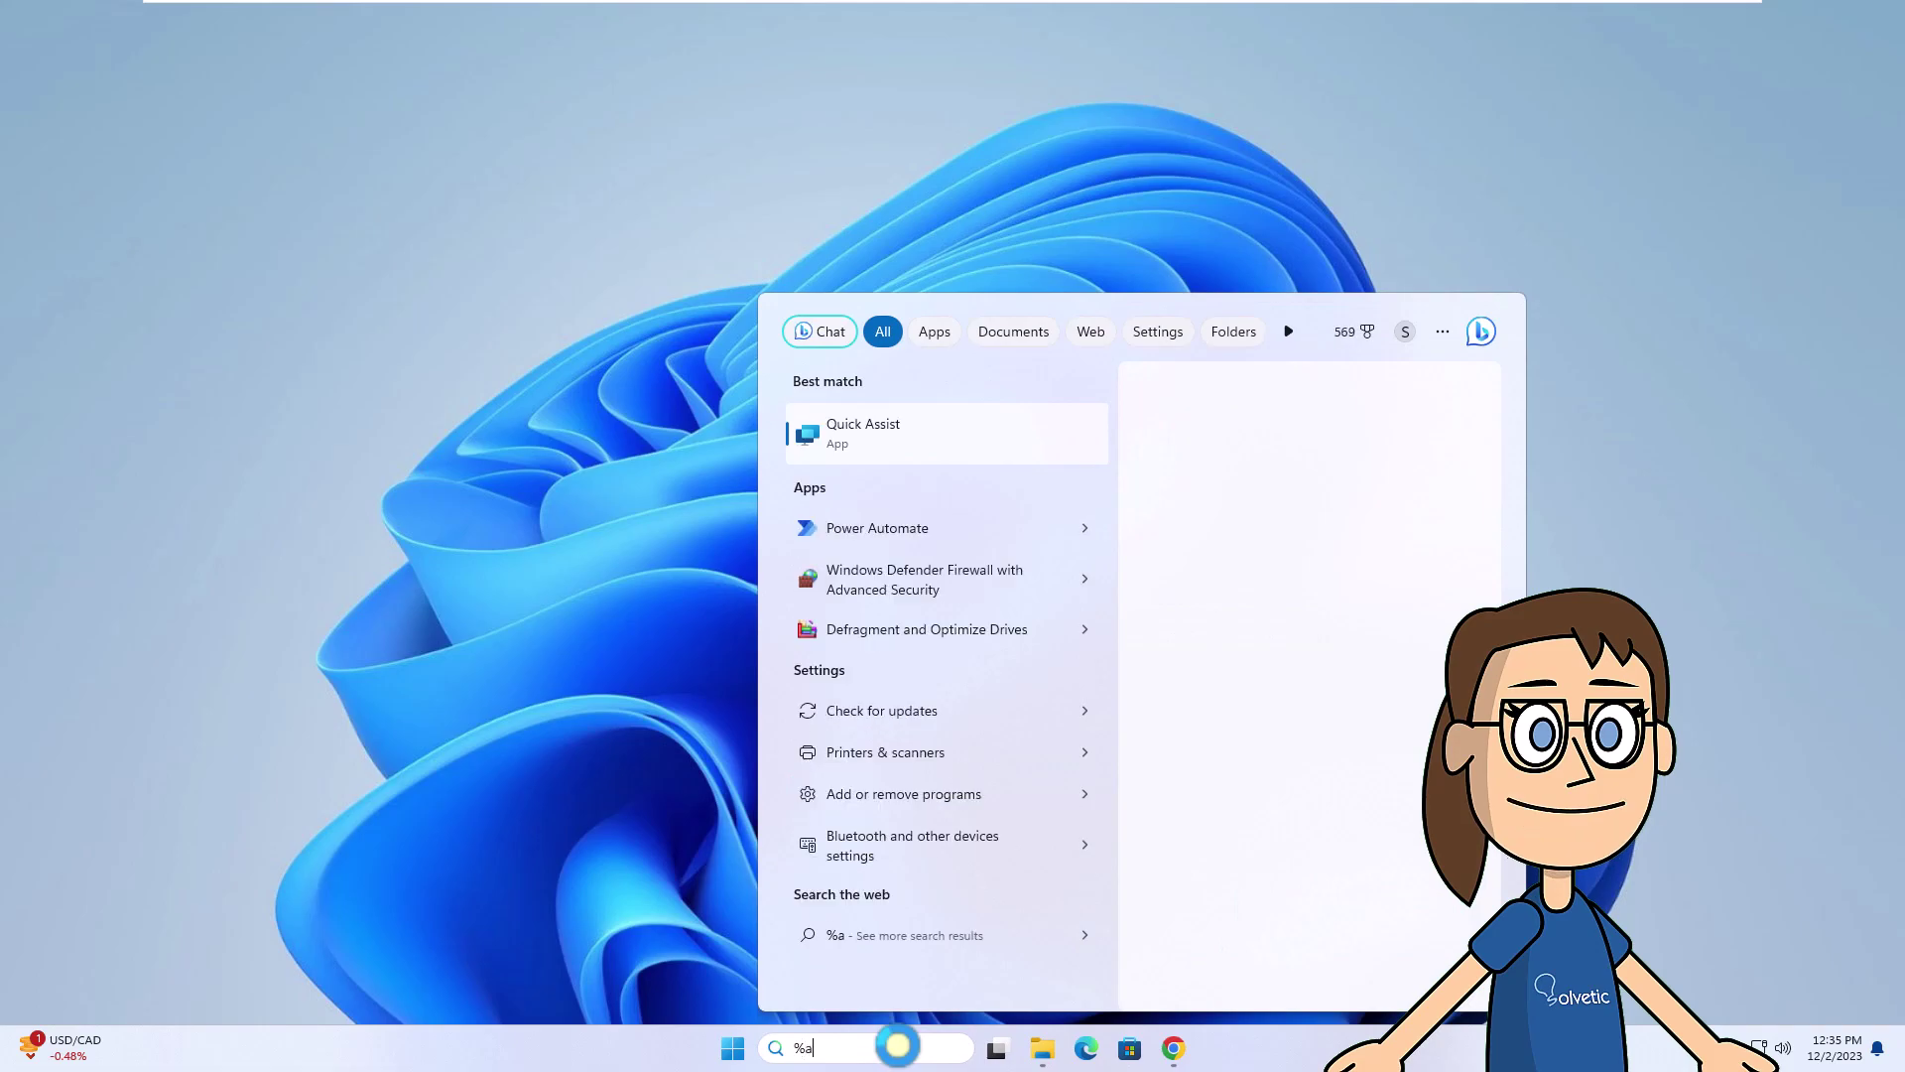
text(ppdata%)
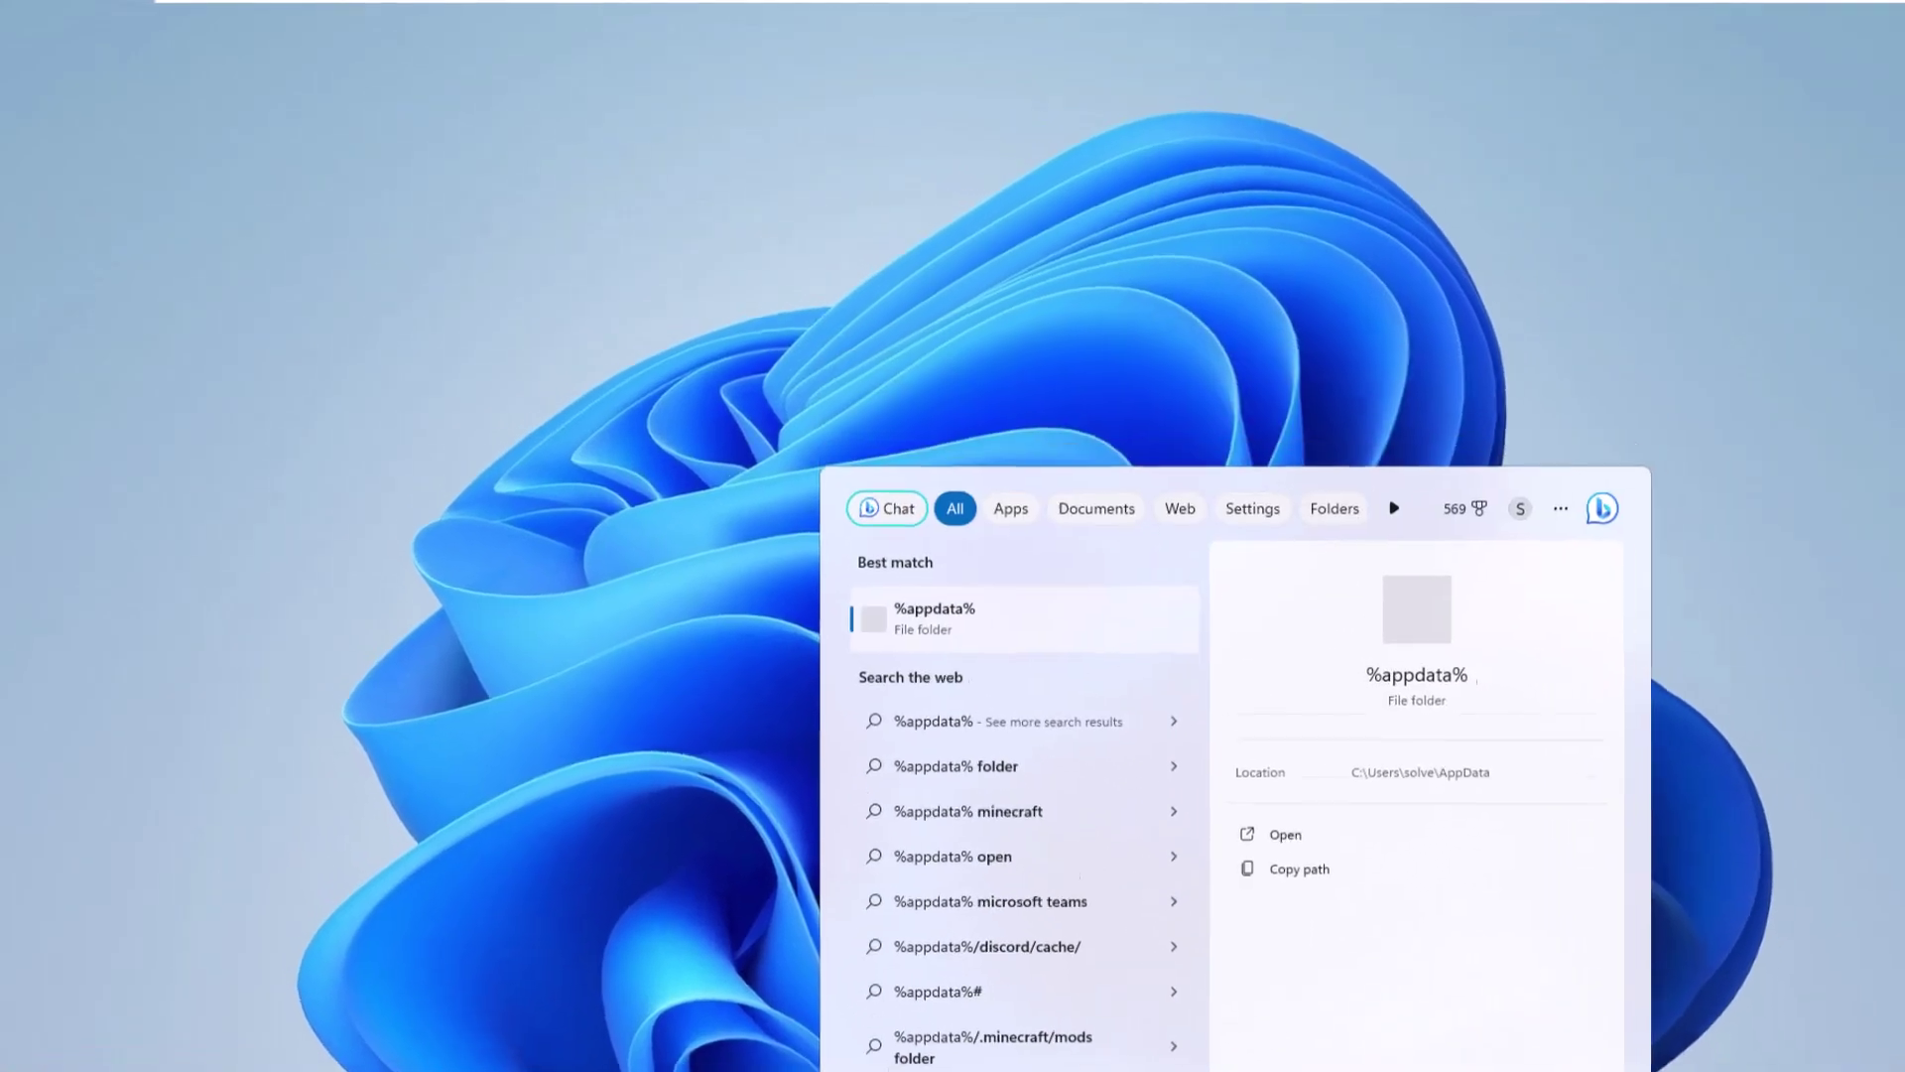
click(1121, 449)
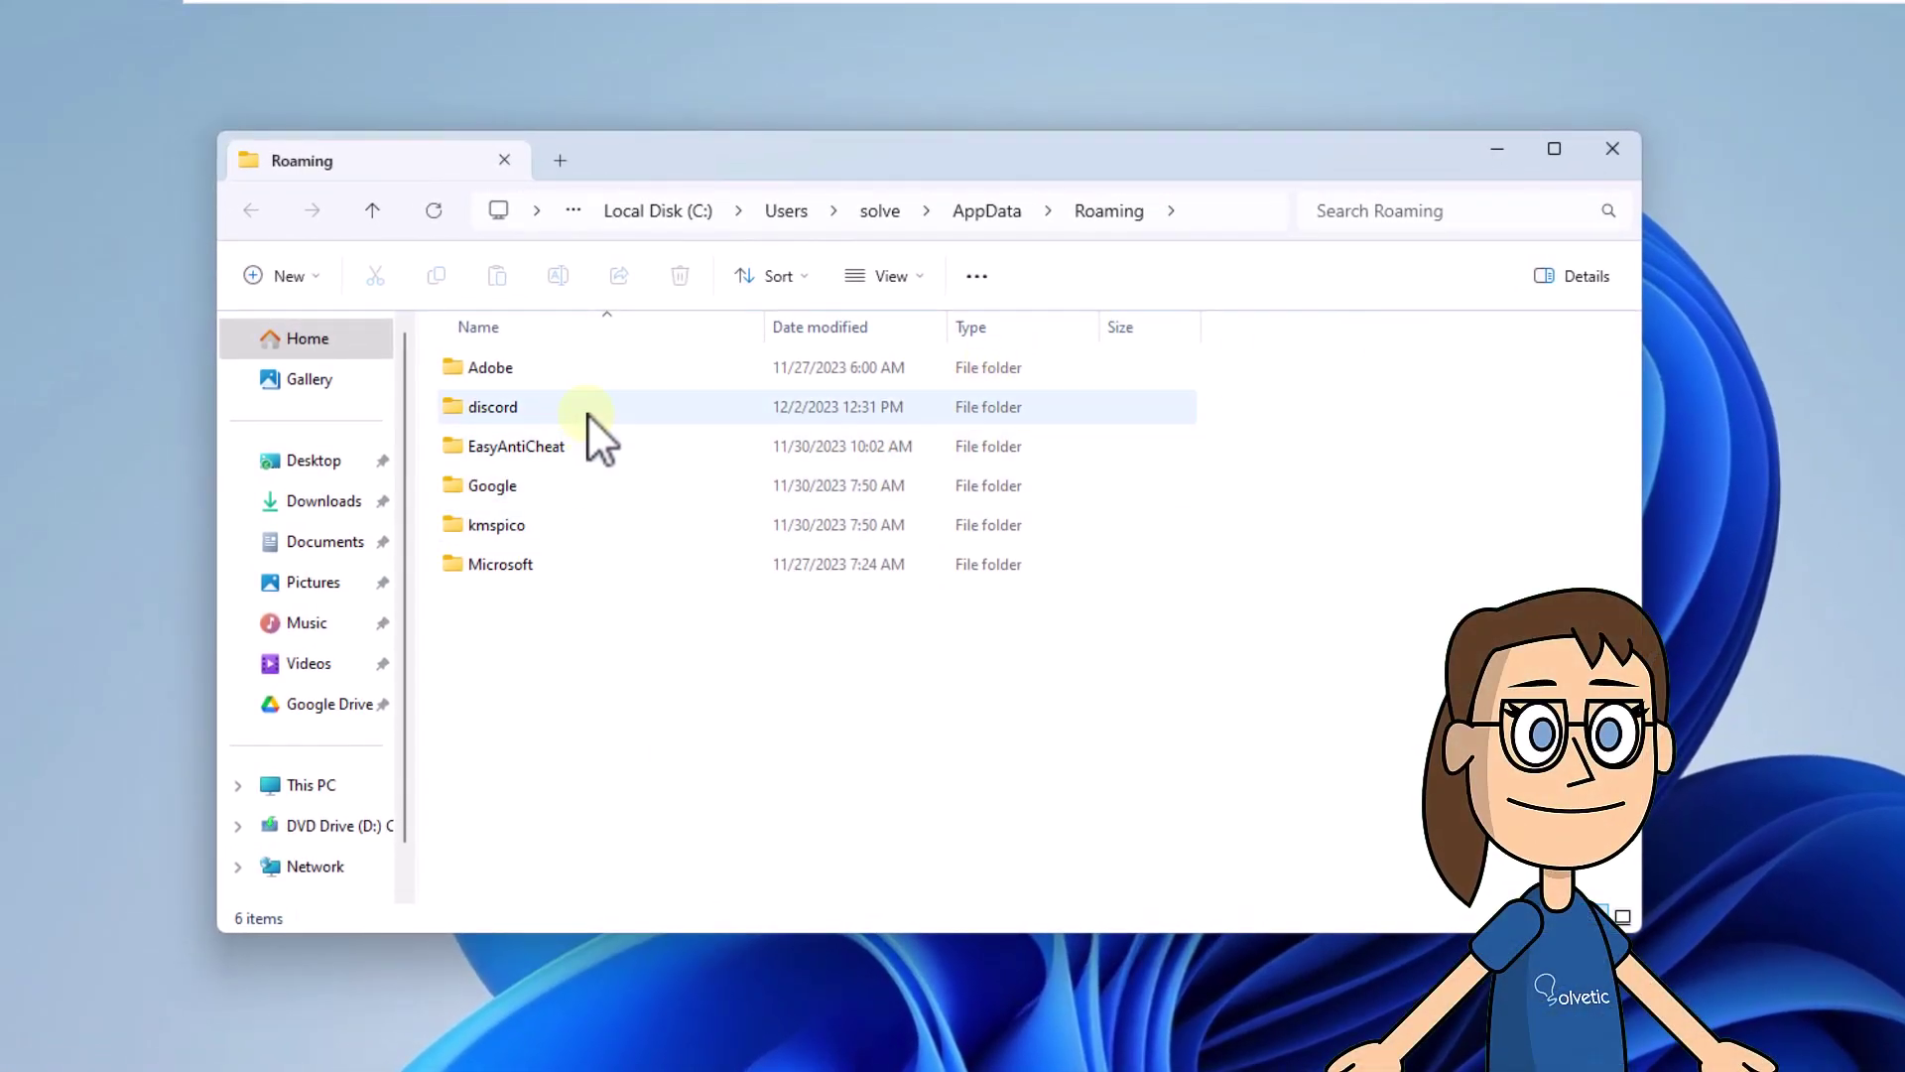
double_click(587, 413)
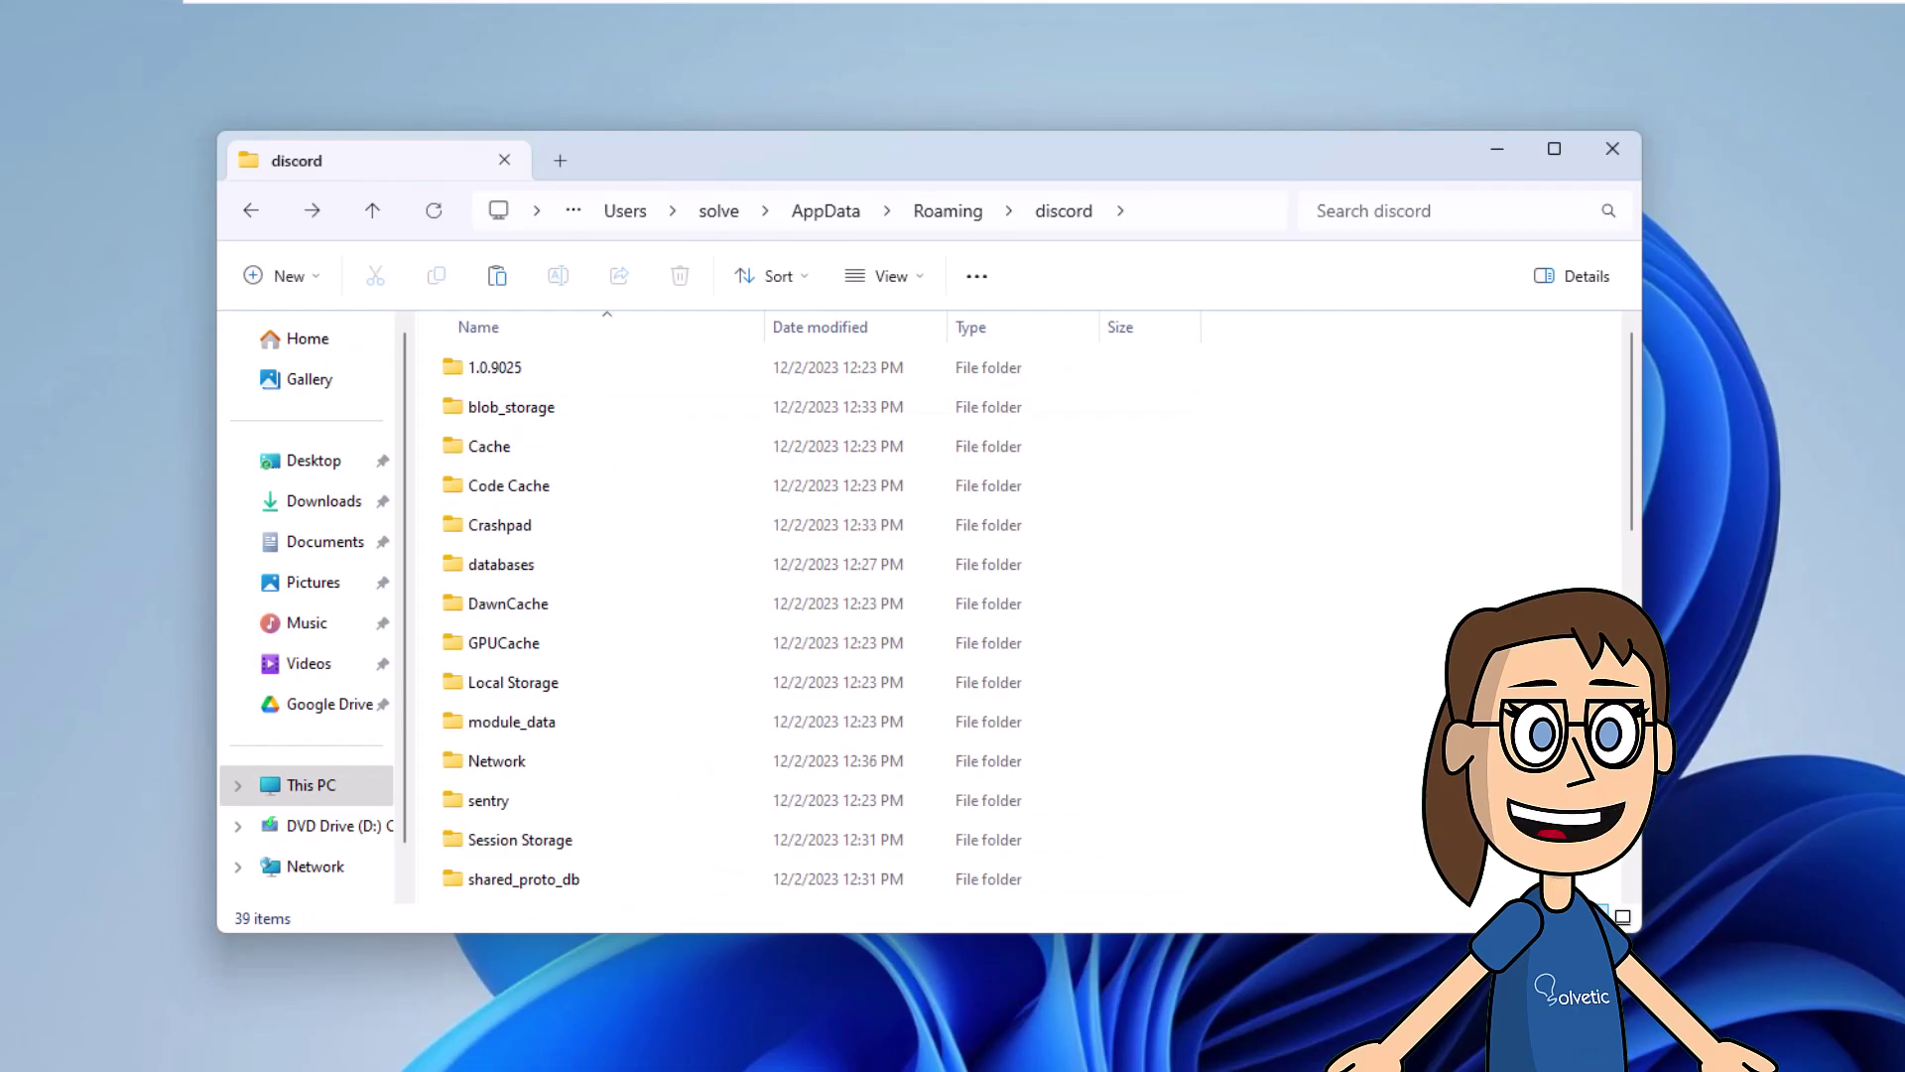
Delete the Cache, Code Cache and GPUCache folders from the Roaming discord folder, retrying the folder reported as in use
click(635, 443)
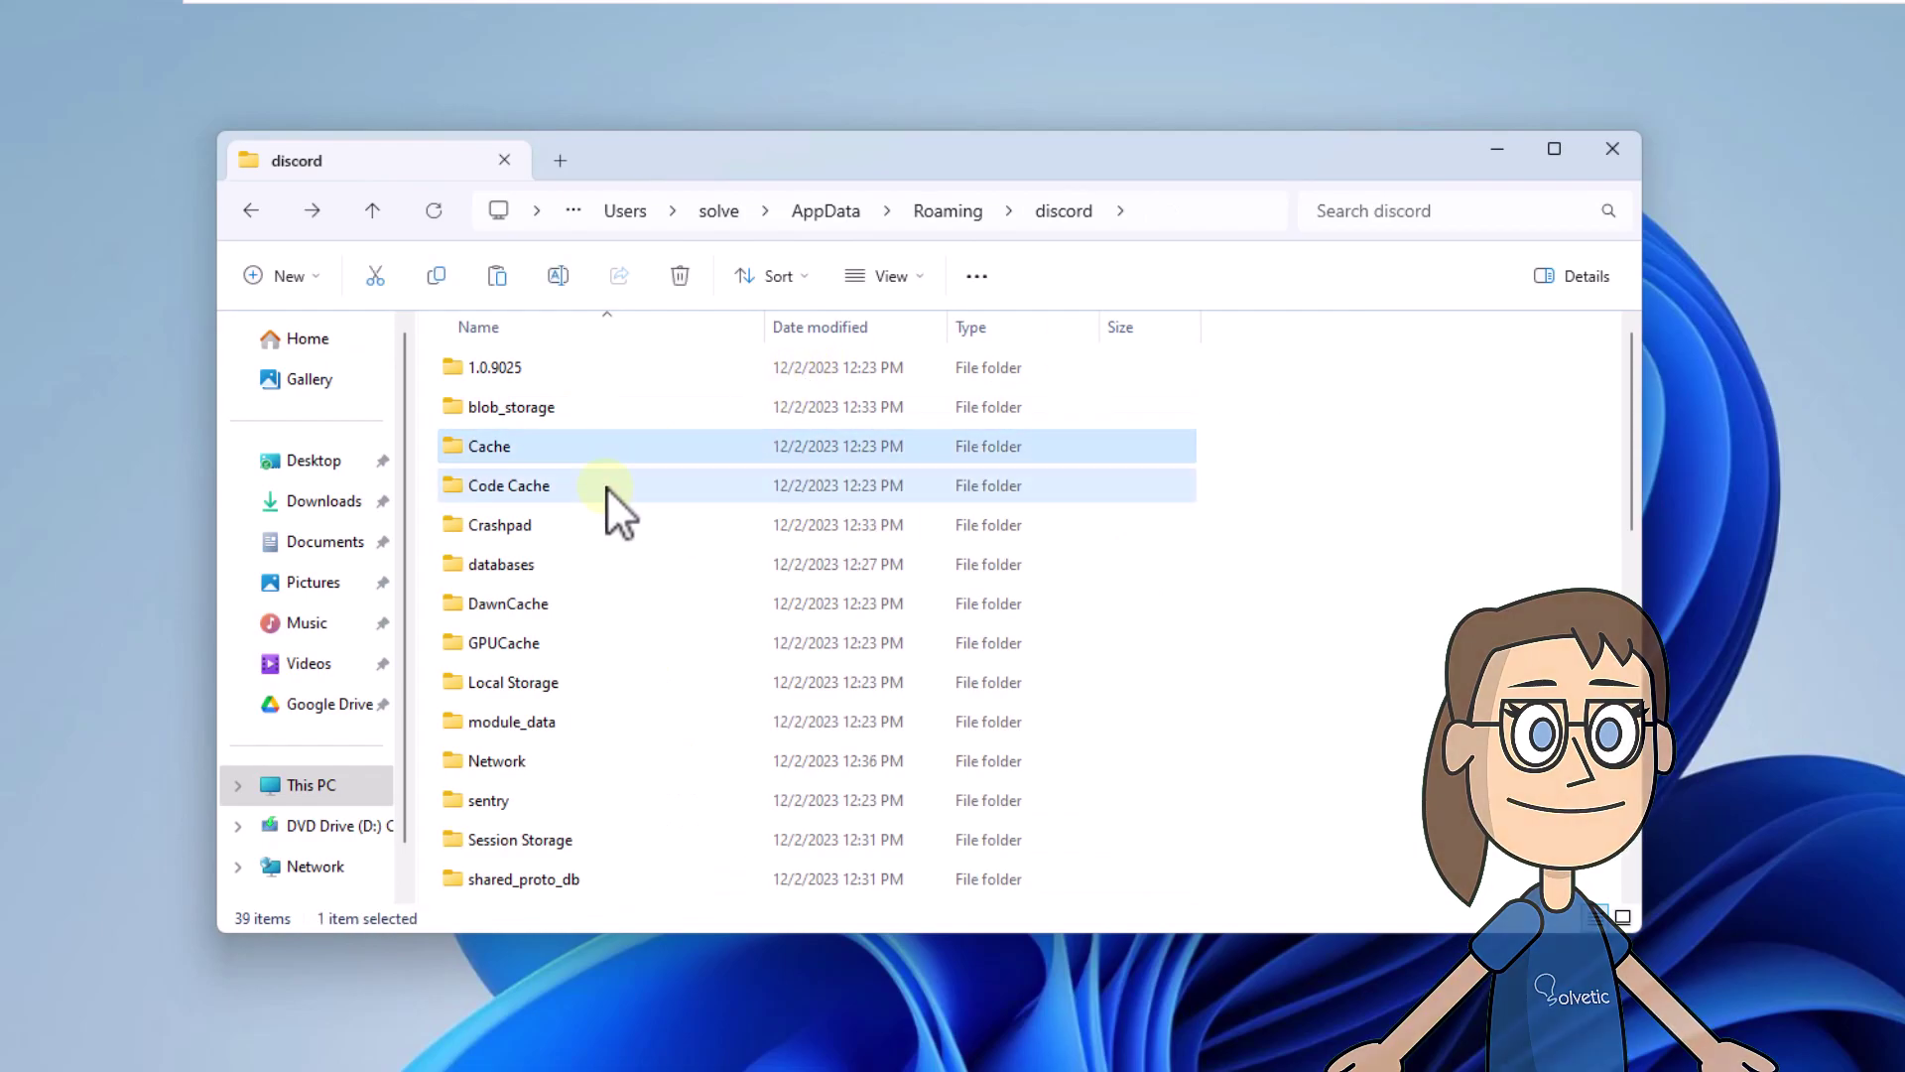
ctrl+click(604, 489)
ctrl+click(576, 640)
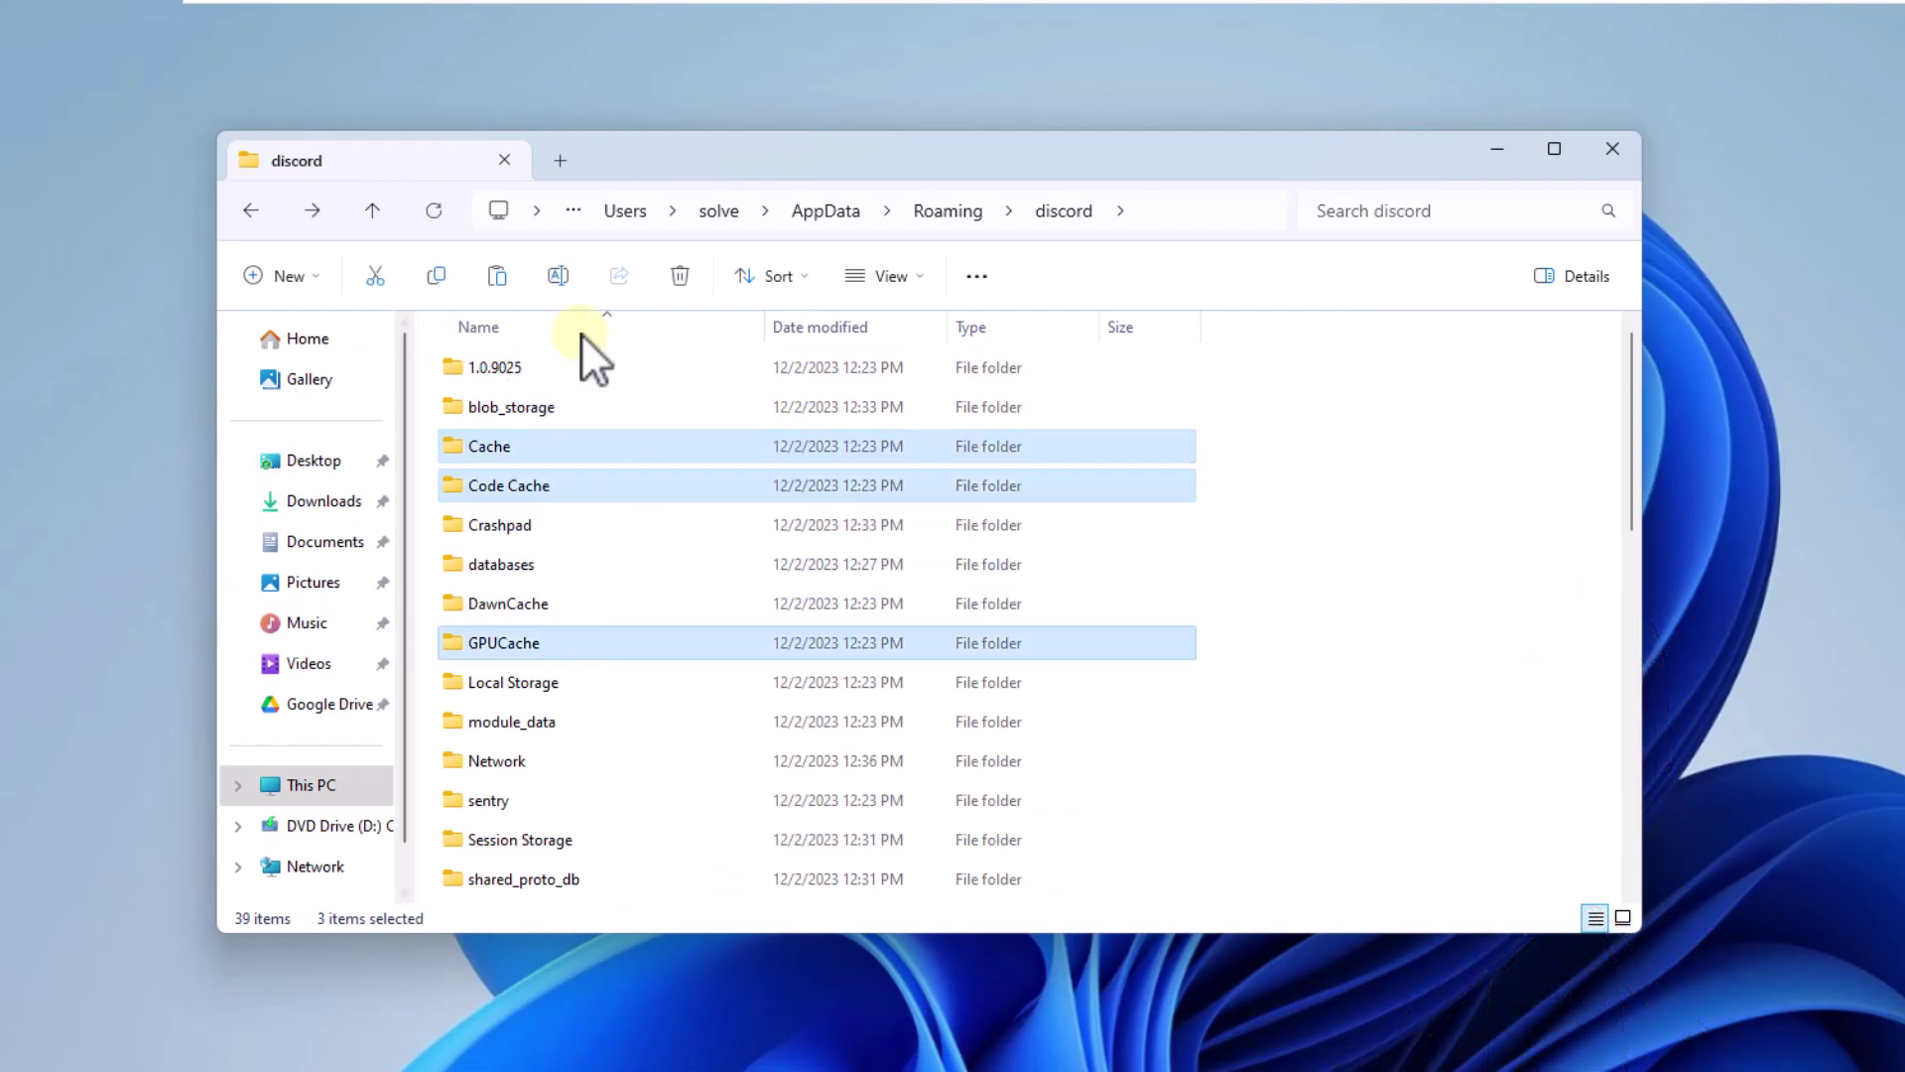
click(681, 278)
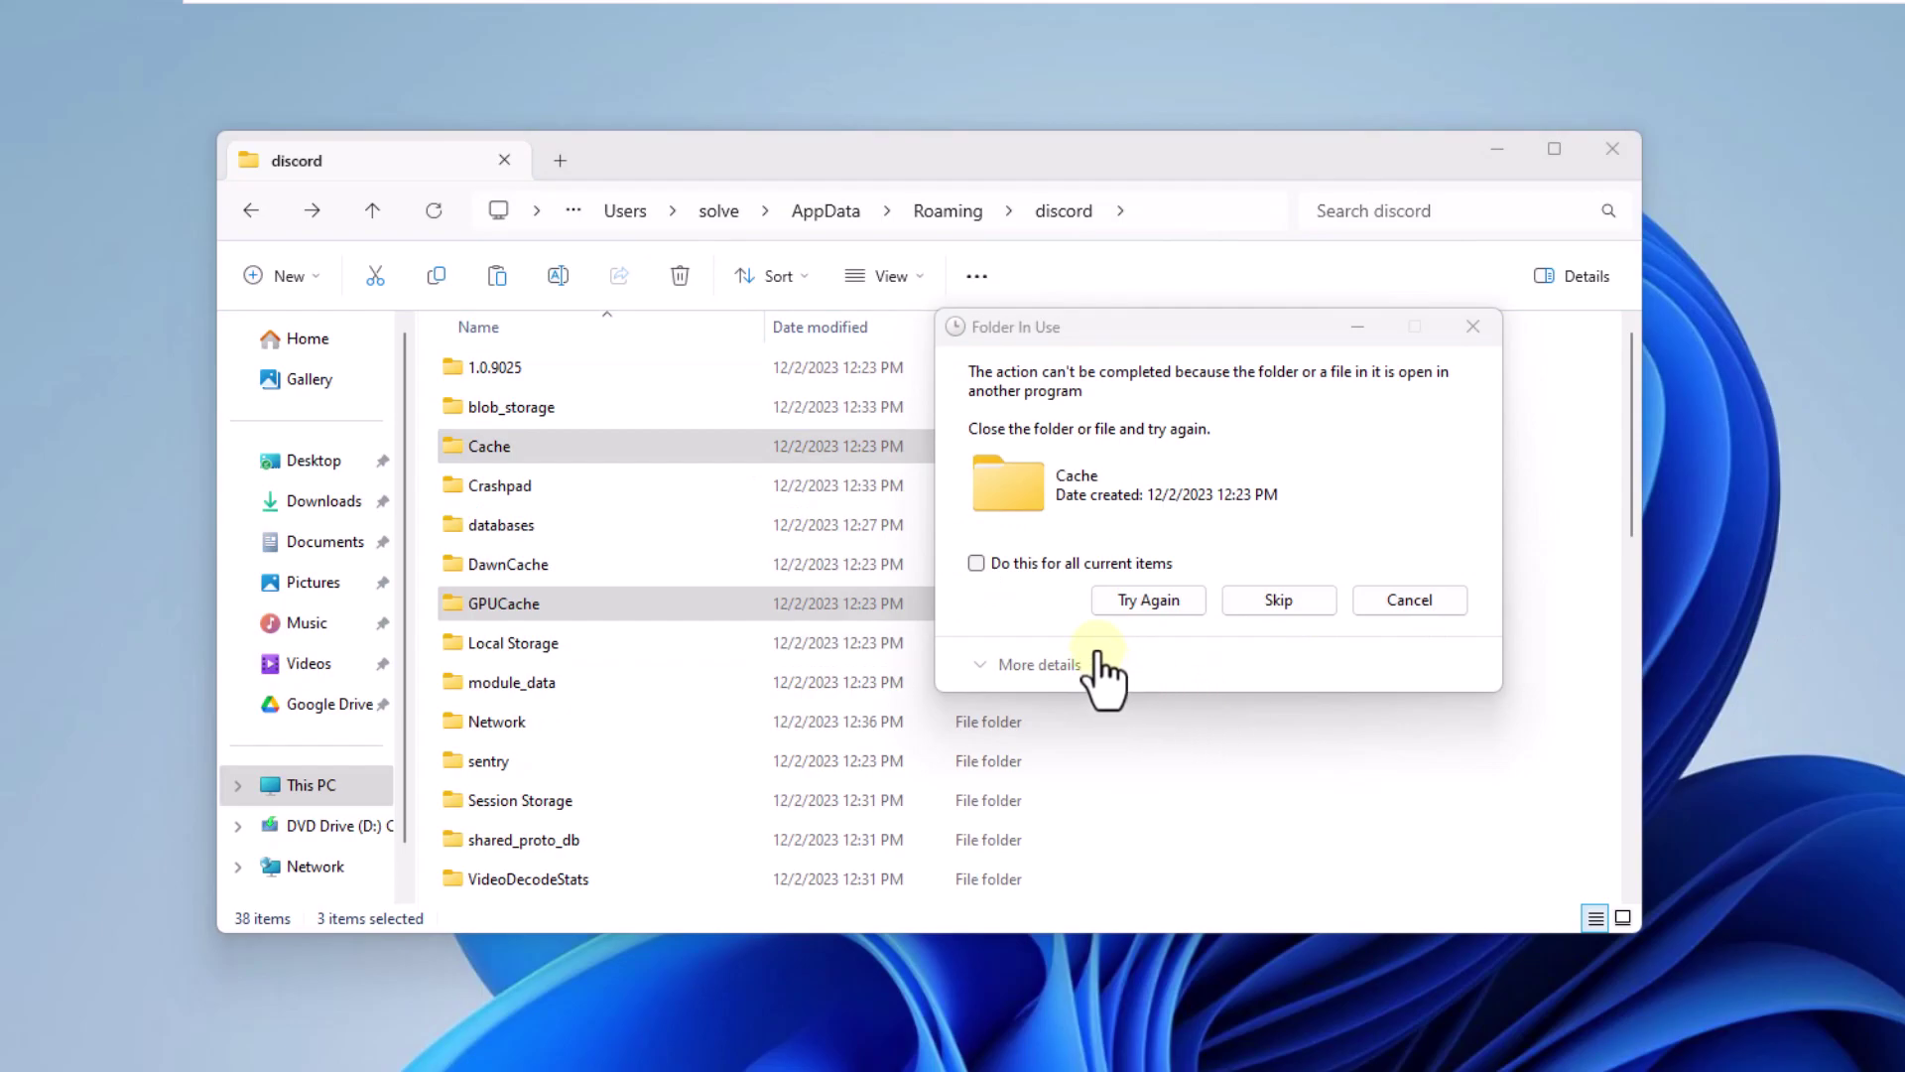
click(1158, 600)
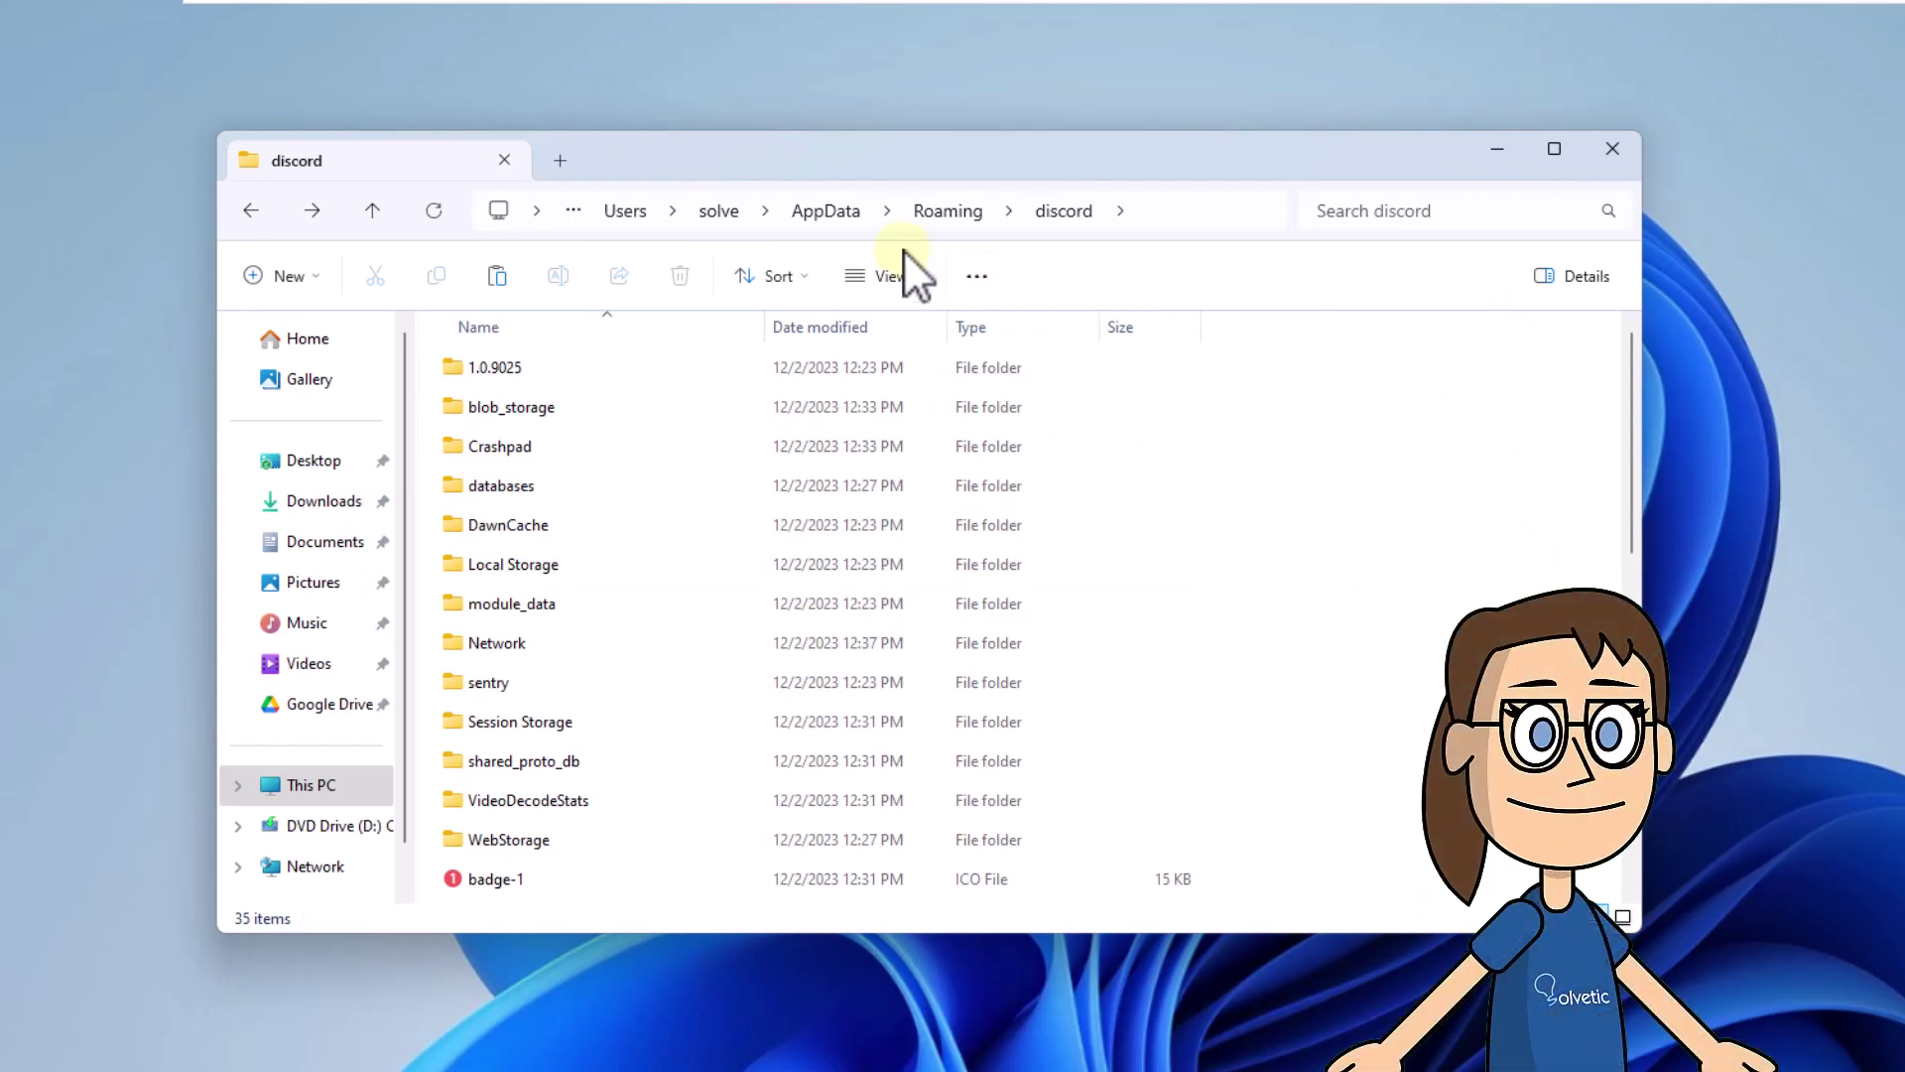
Look into the Discord folder under AppData's Local folder, go back to Local, and close the window
click(822, 211)
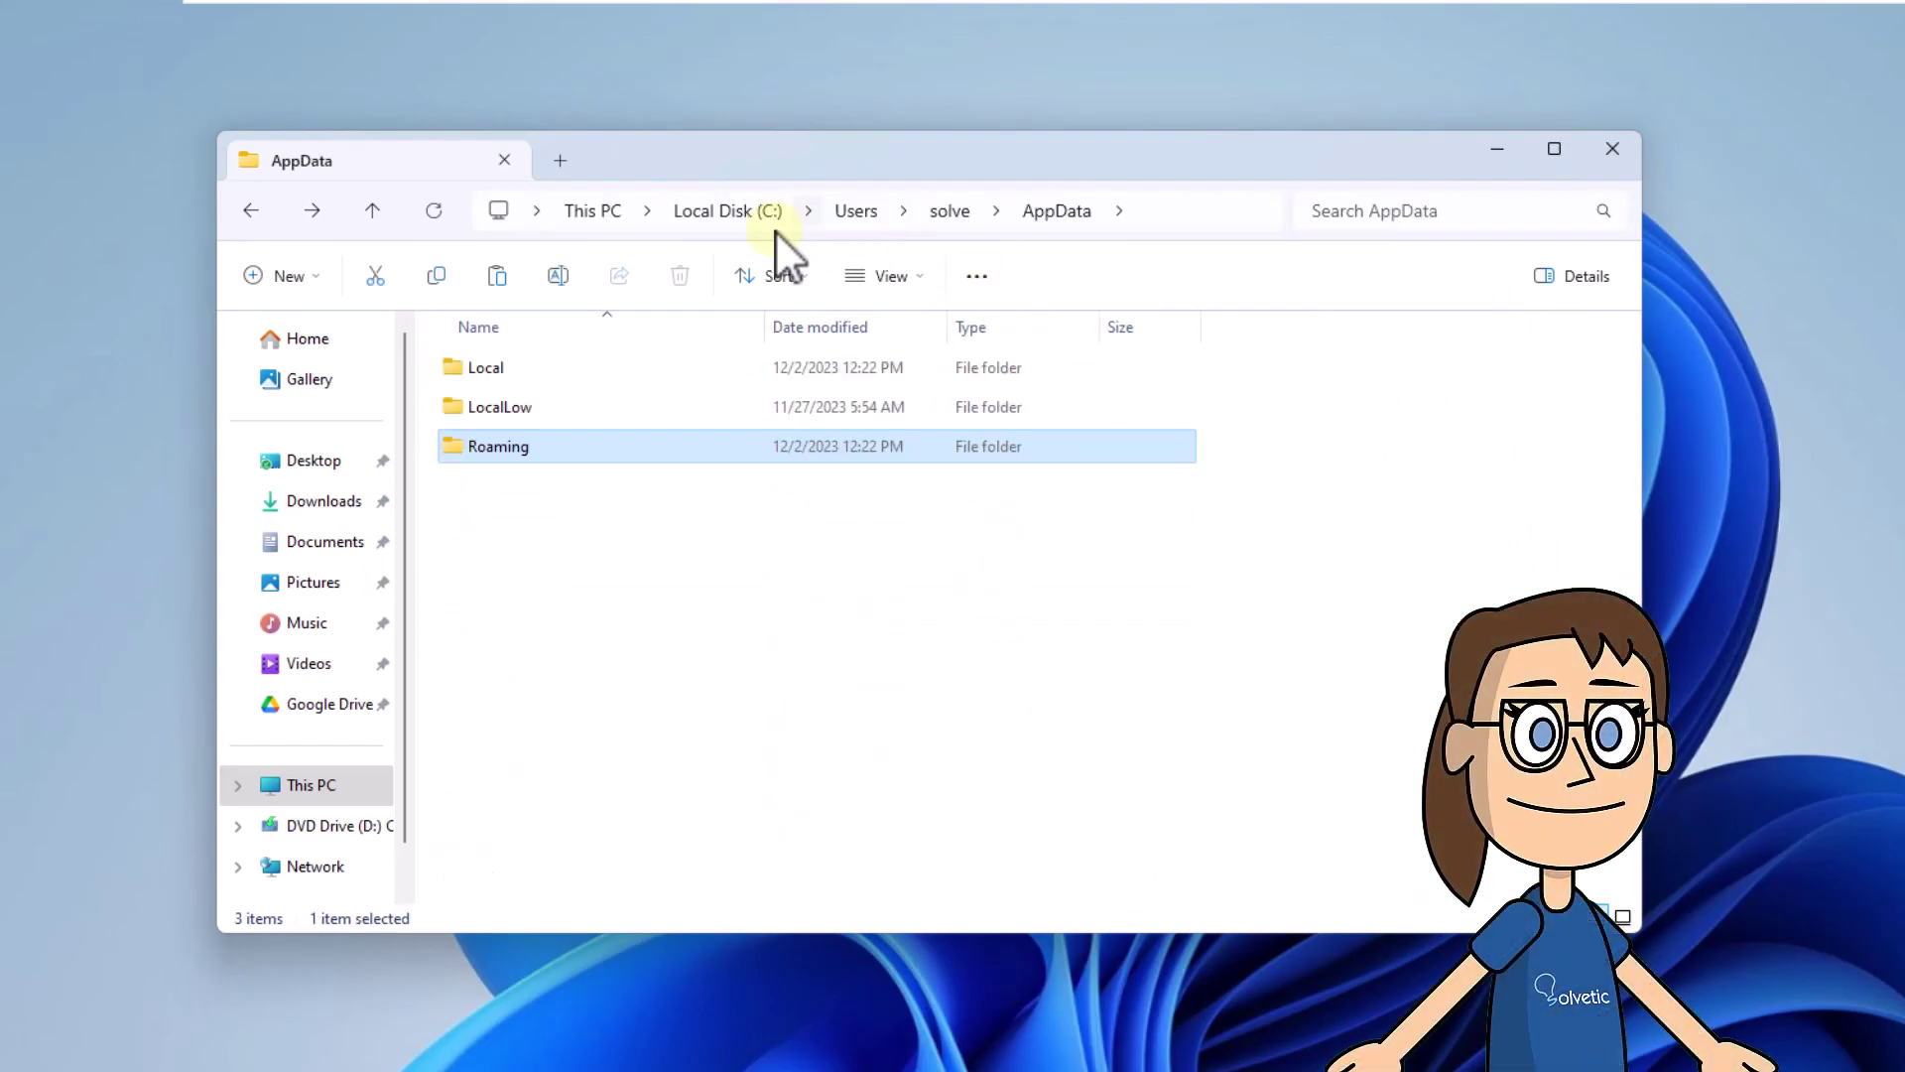
double_click(610, 367)
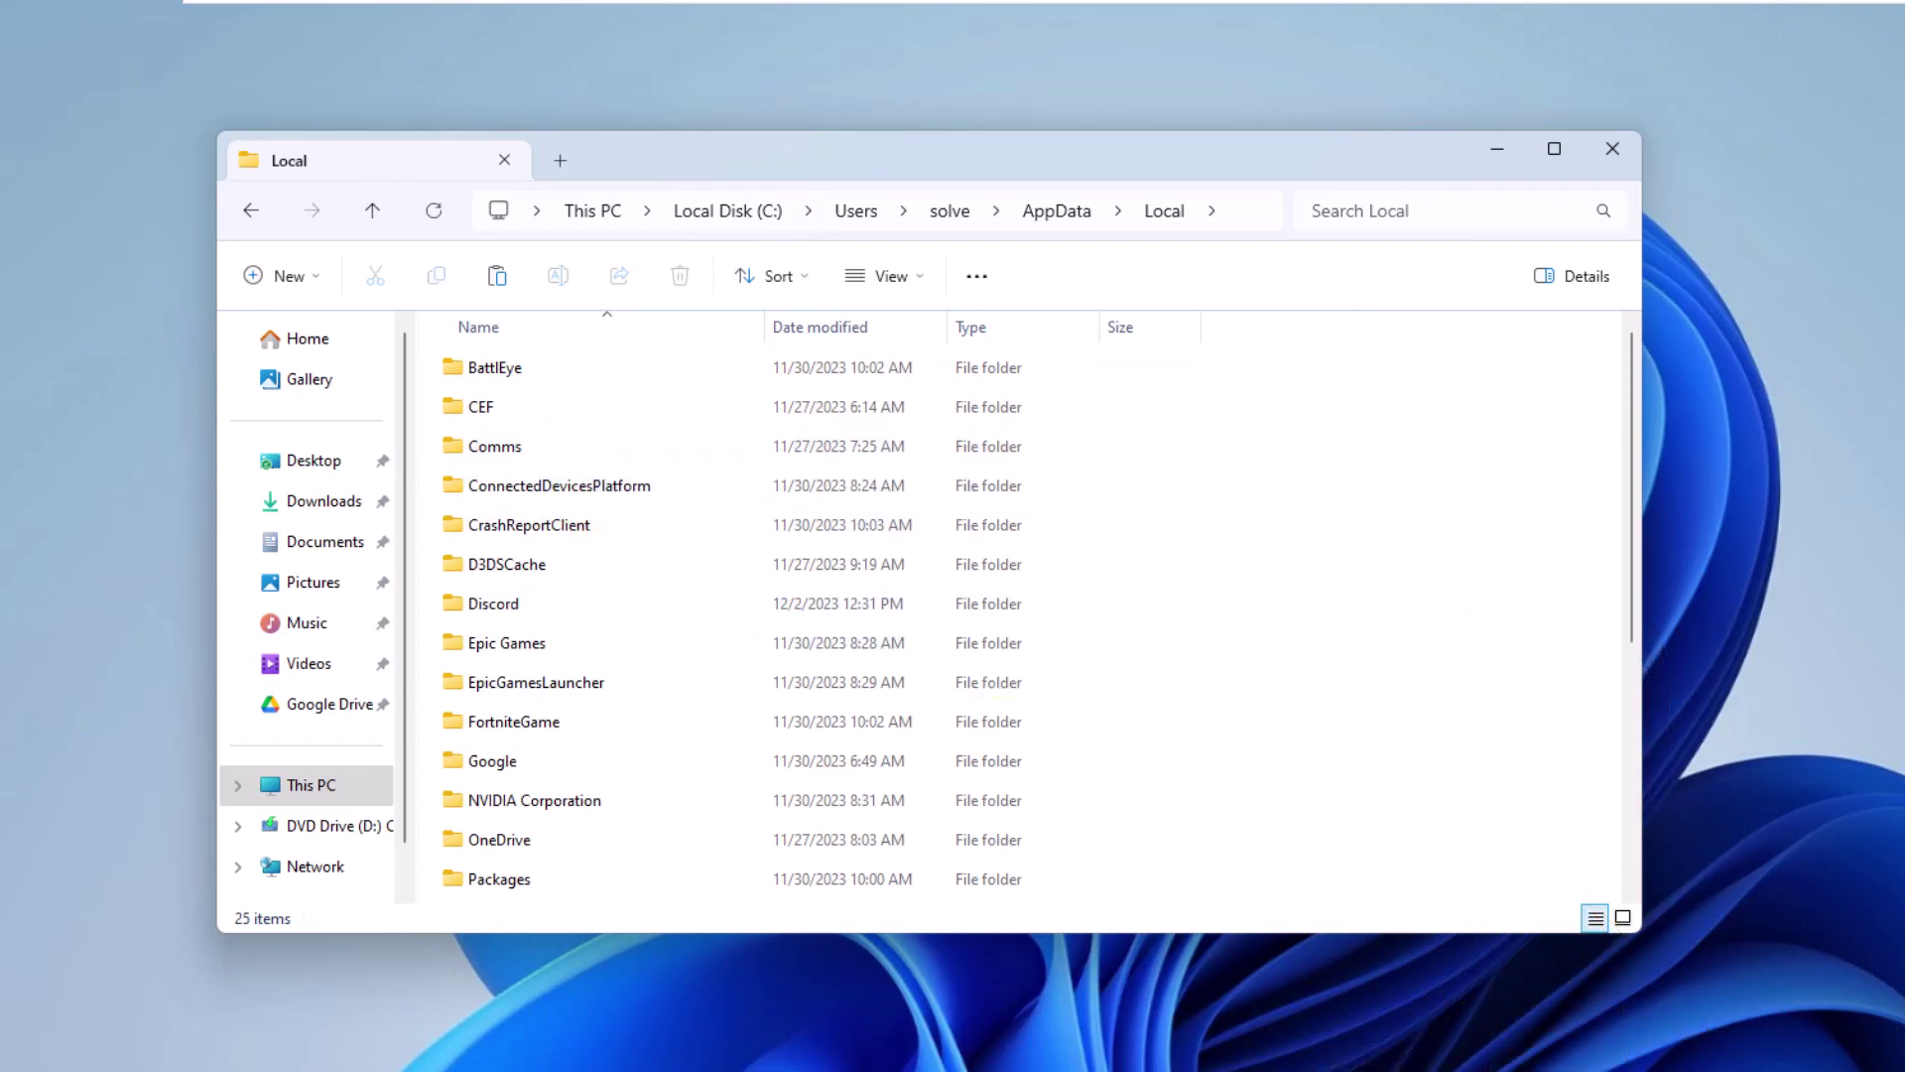
double_click(603, 605)
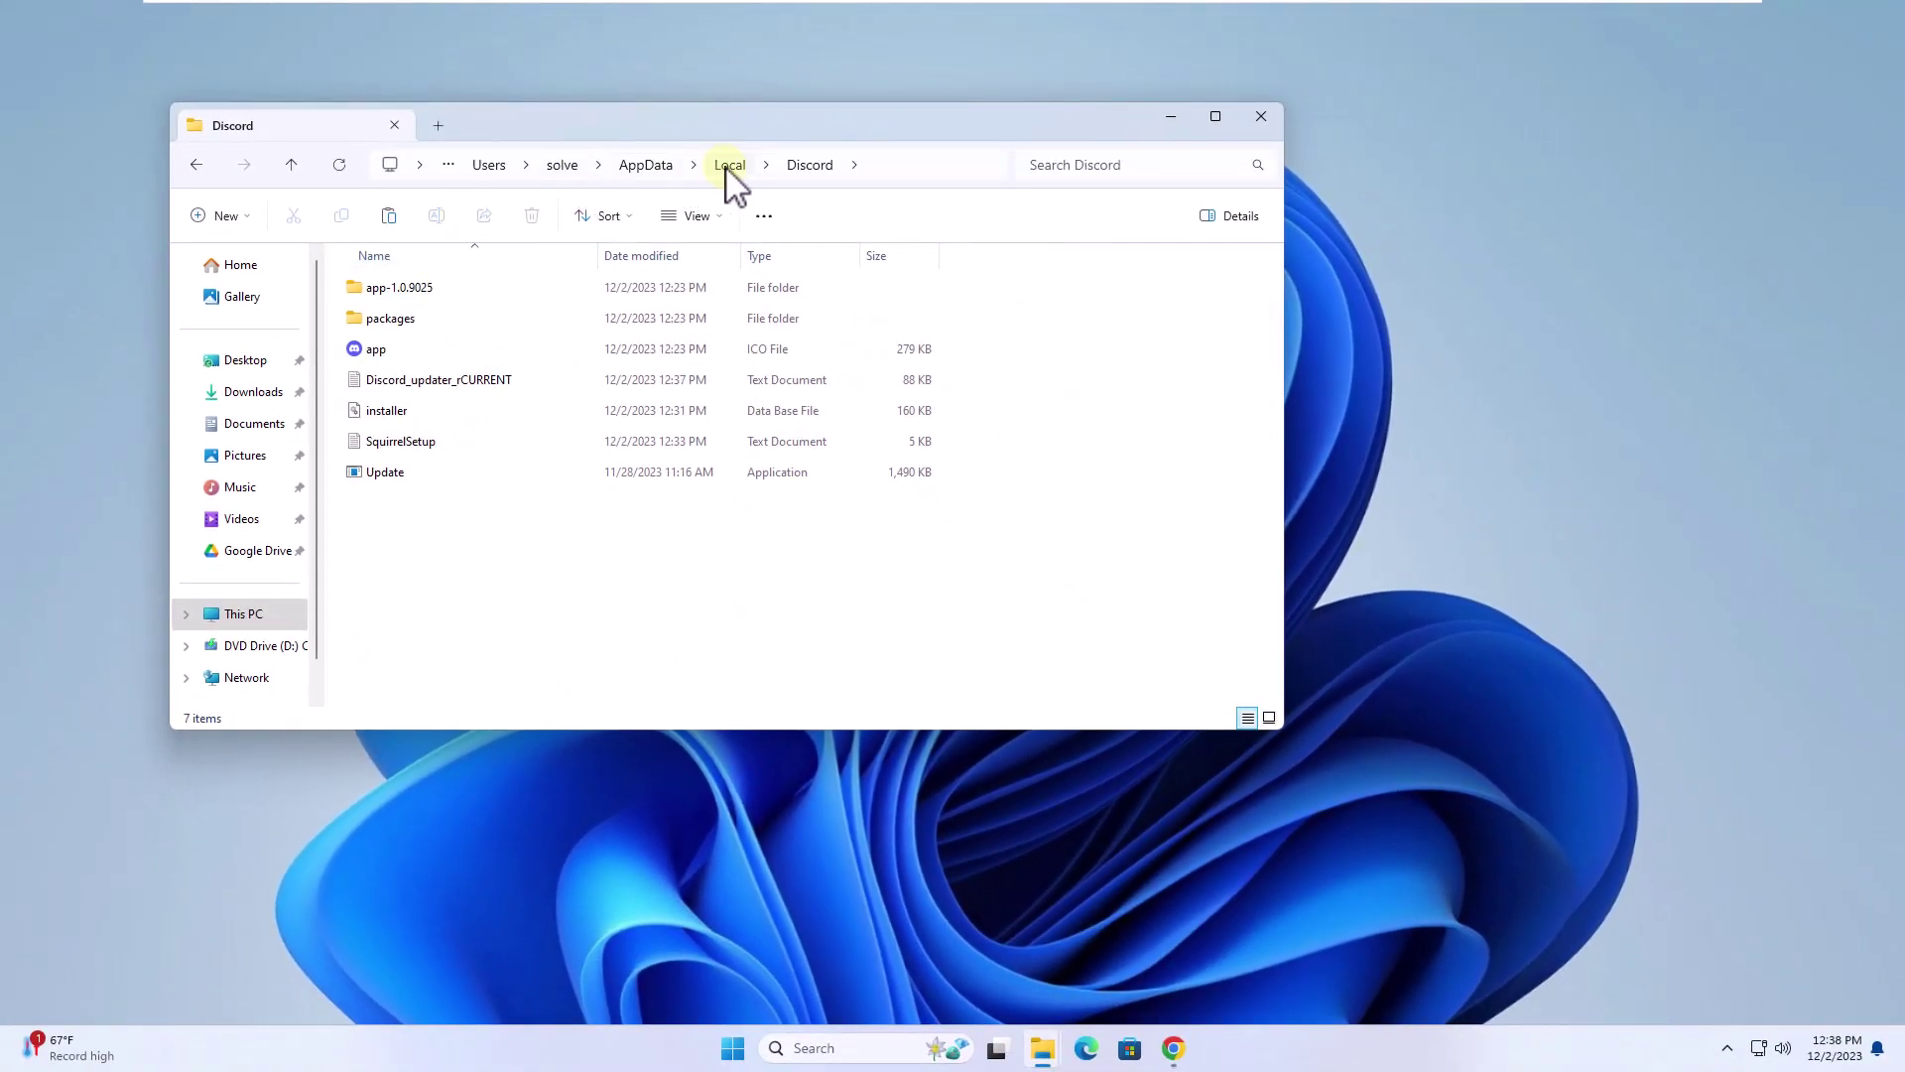
click(729, 166)
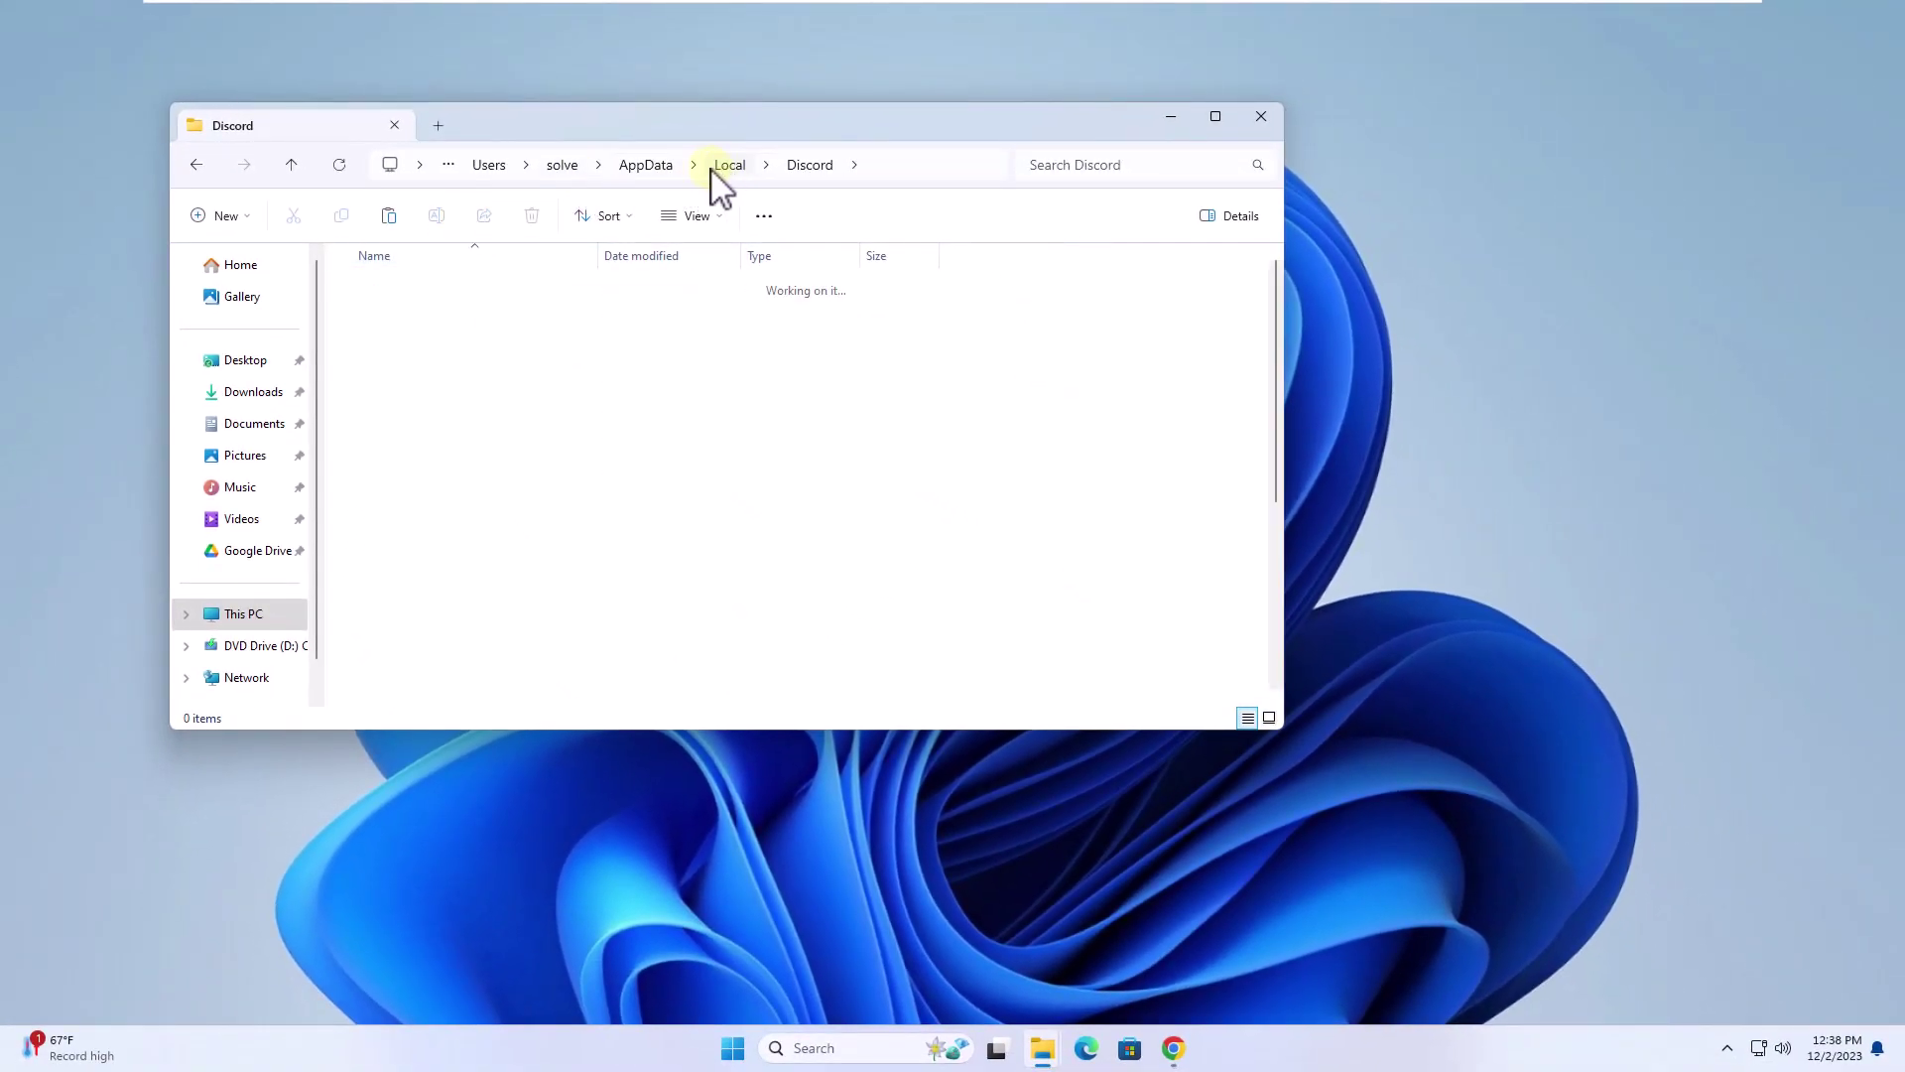
click(1264, 118)
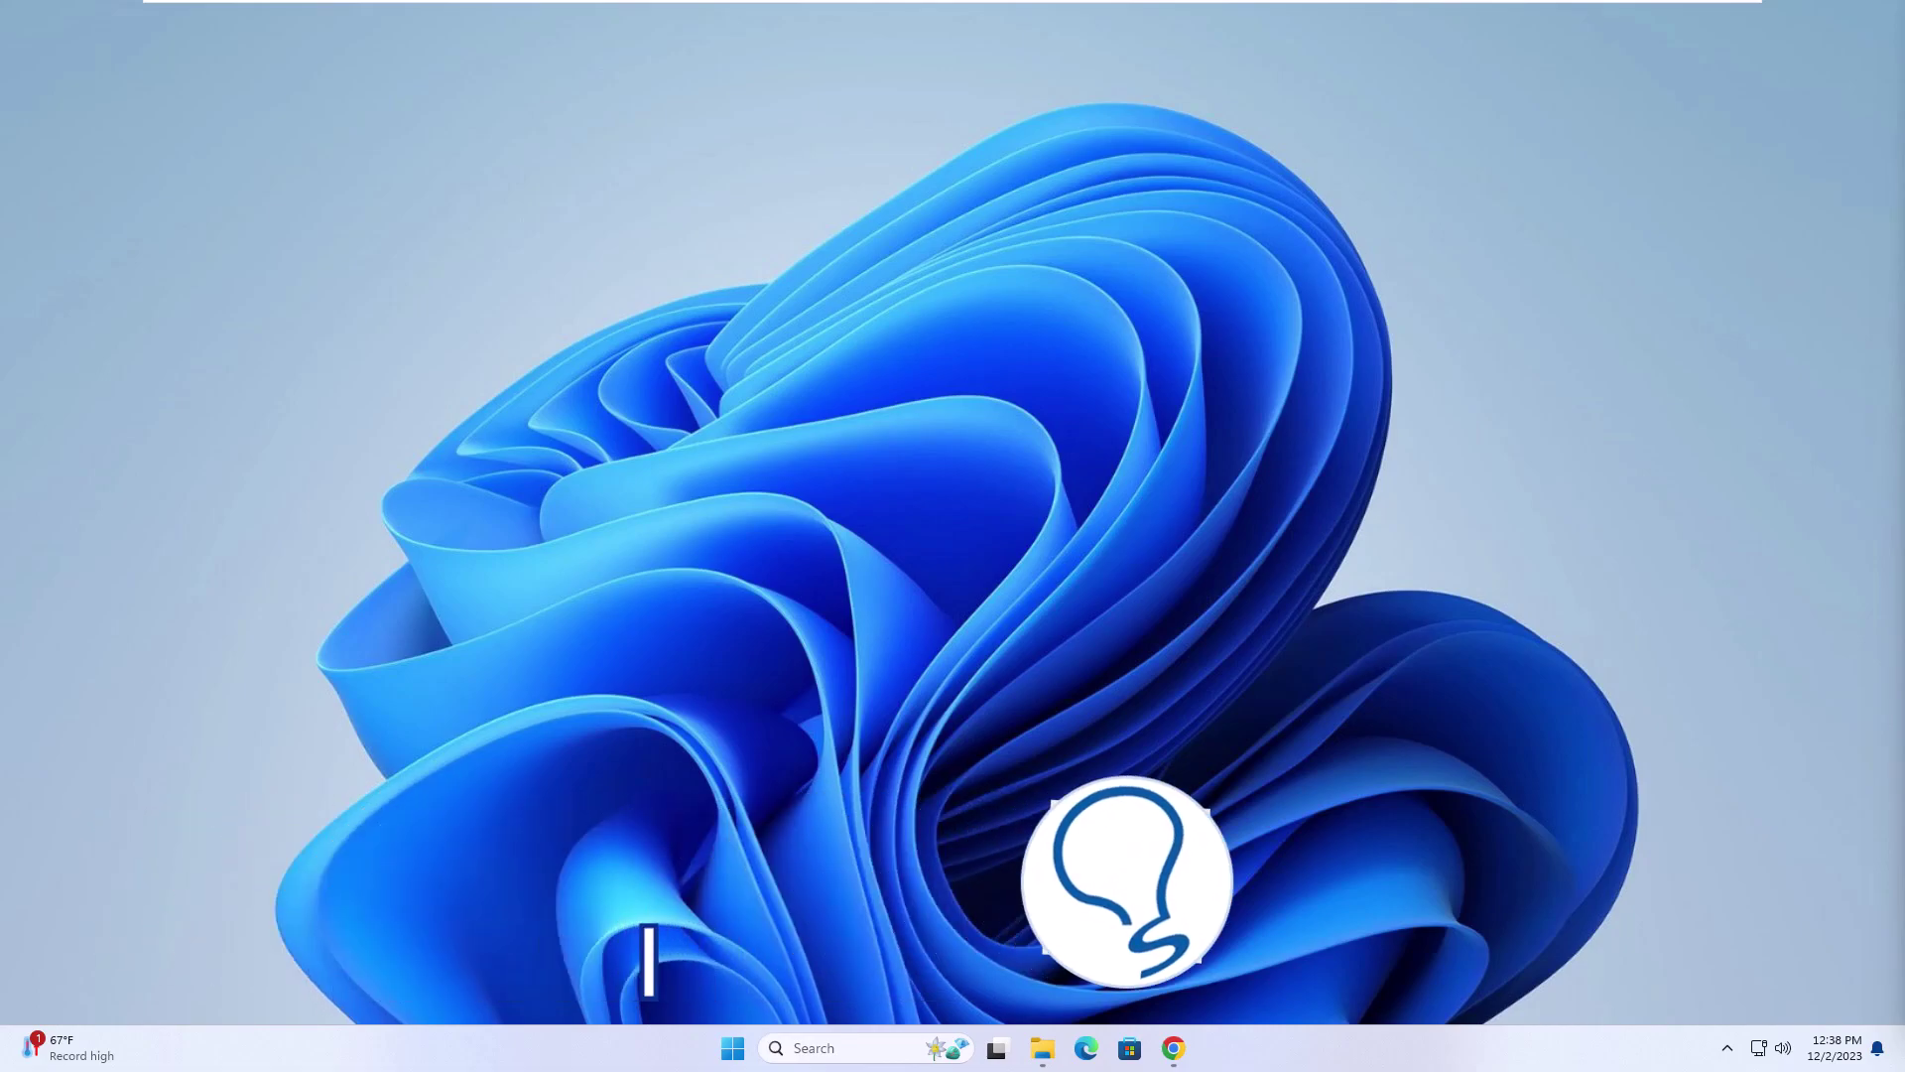
Search Windows for "%localappdata%", open the Local folder, and go into its Discord folder
click(878, 1049)
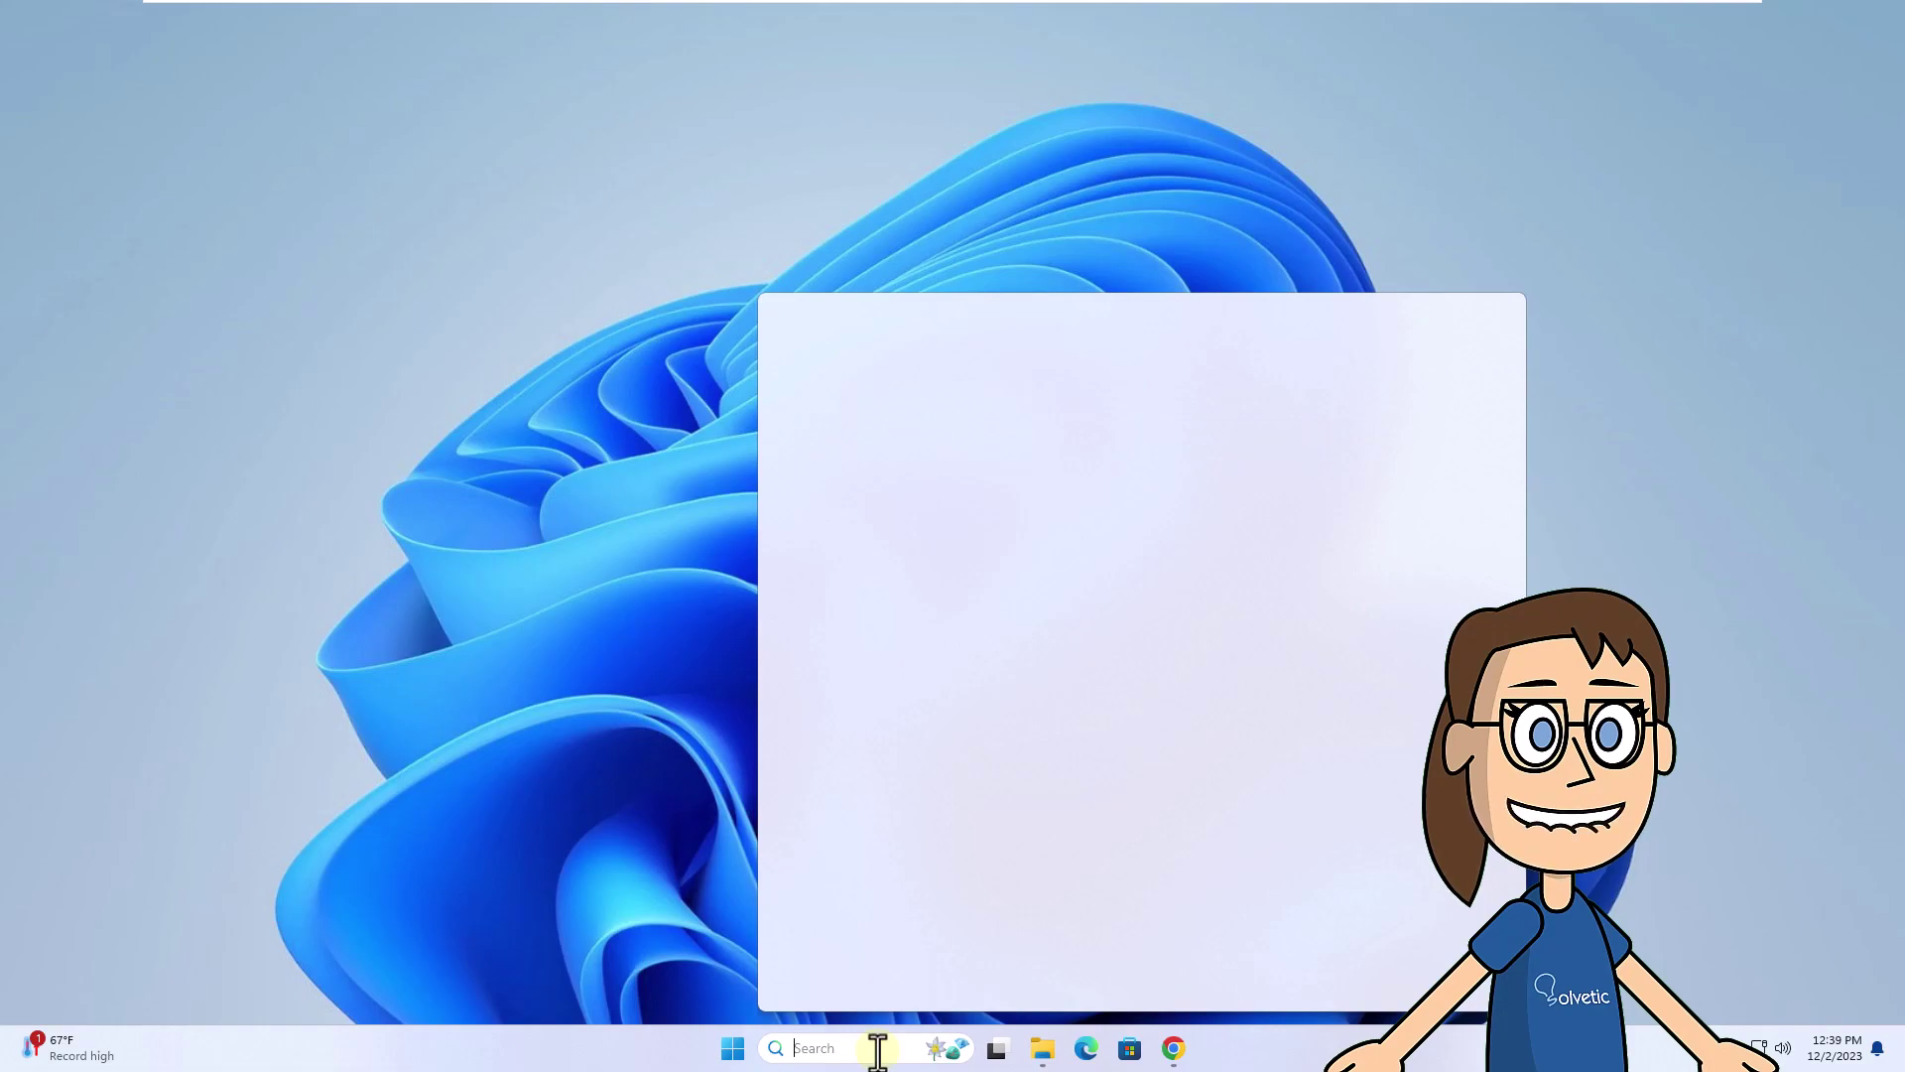
text(%localappdata%)
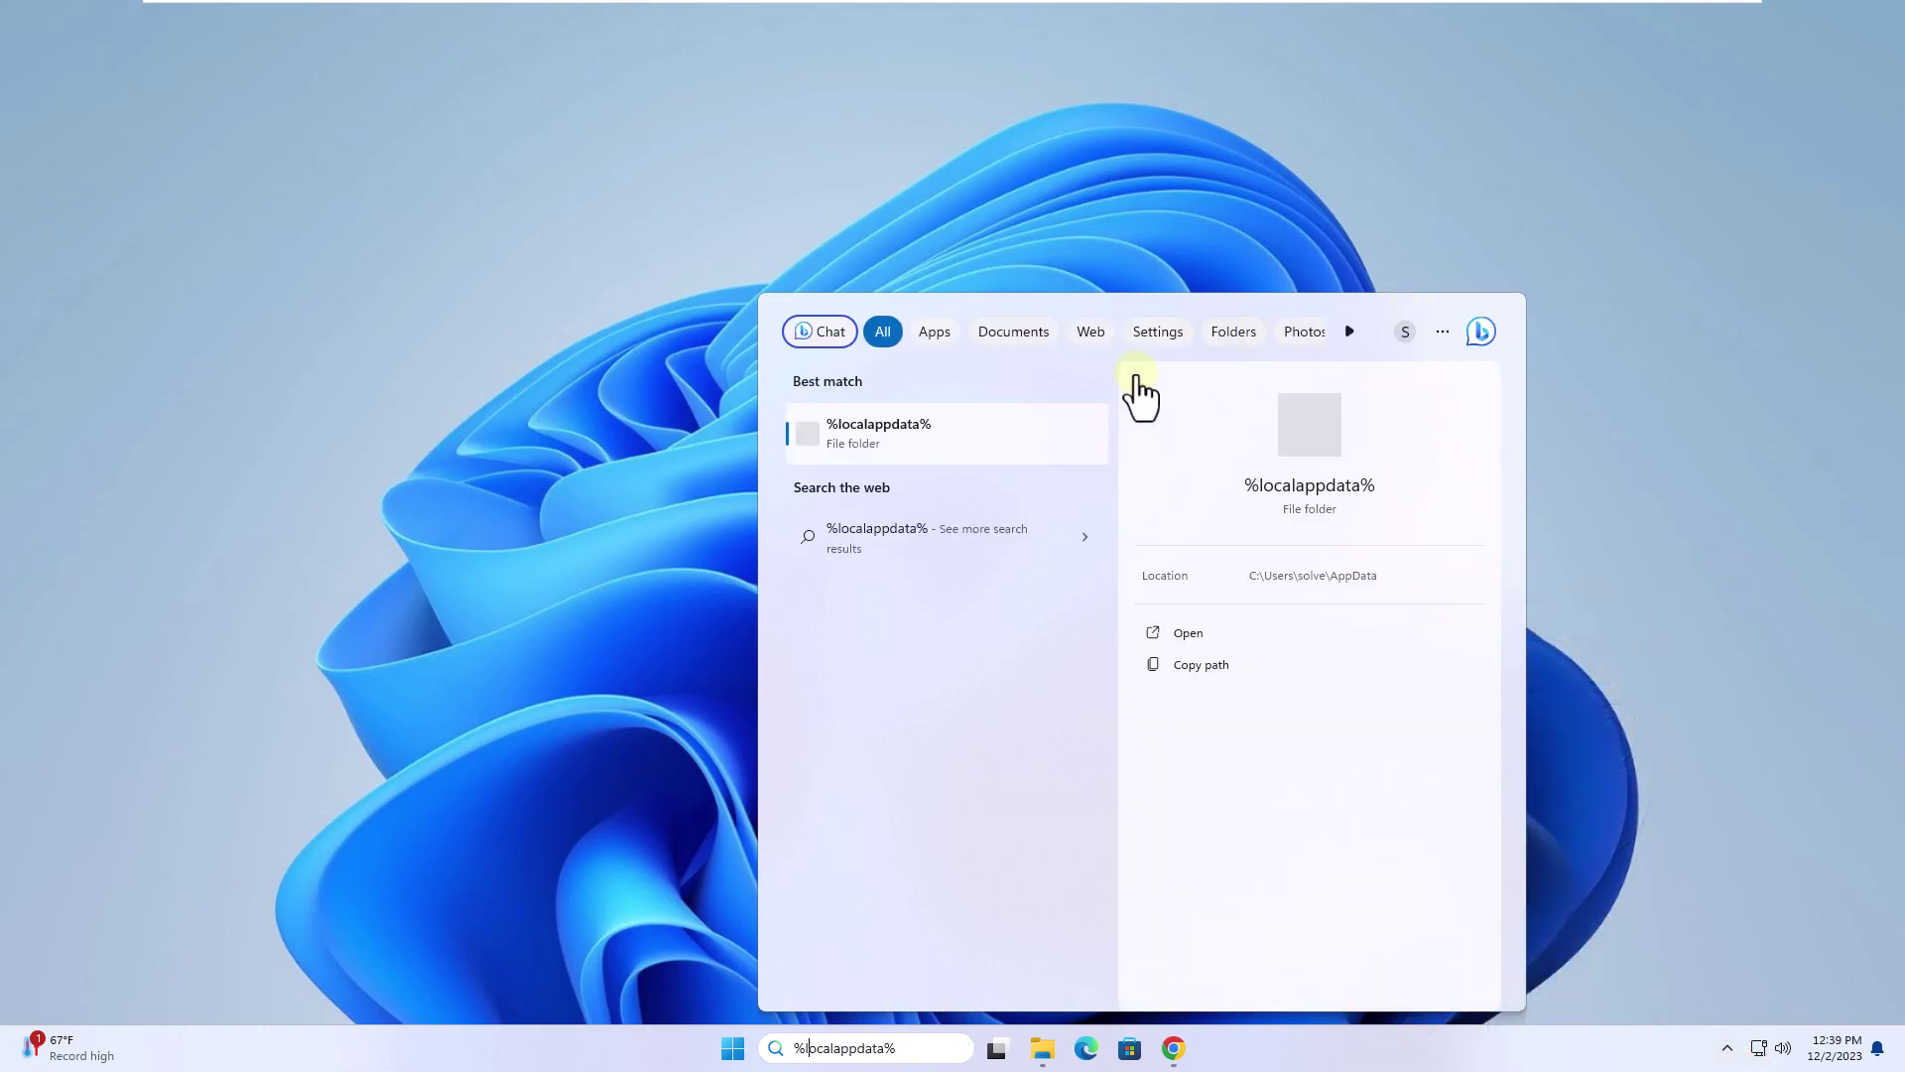
click(999, 437)
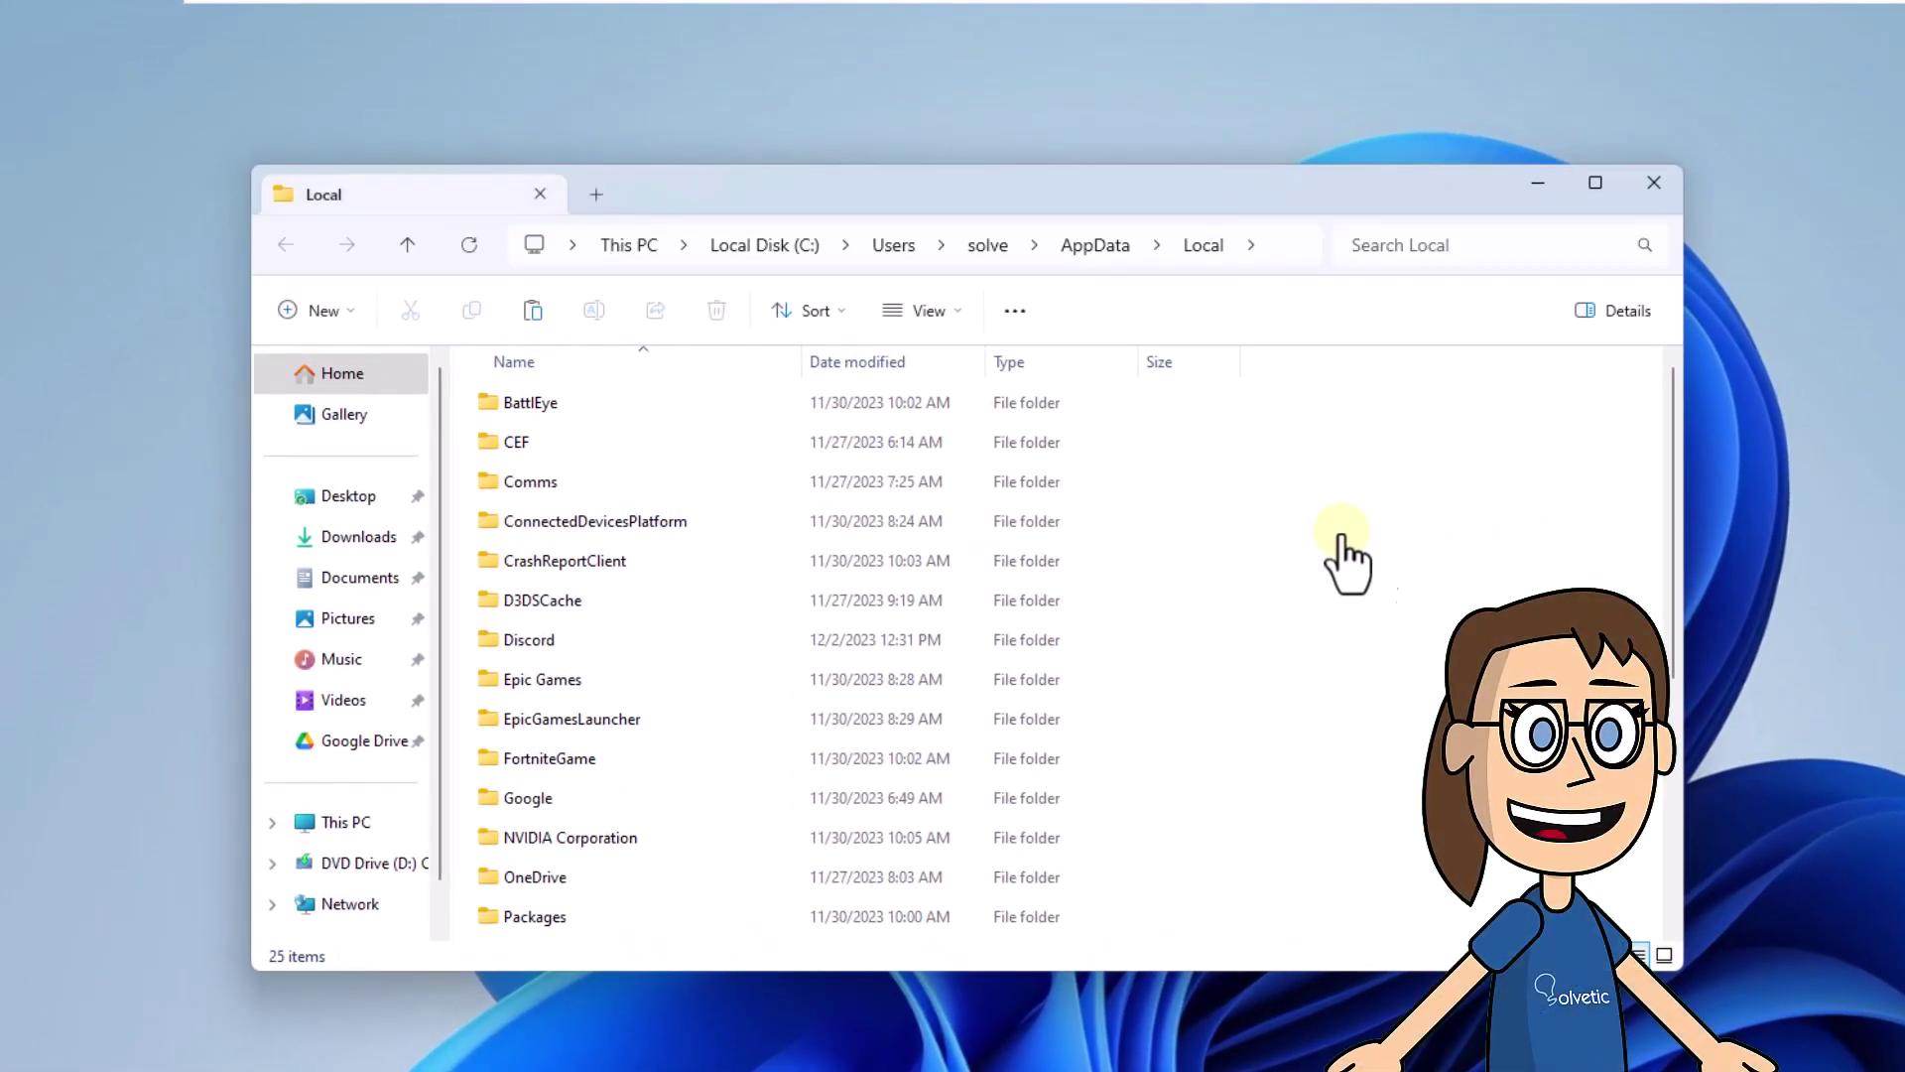
double_click(697, 642)
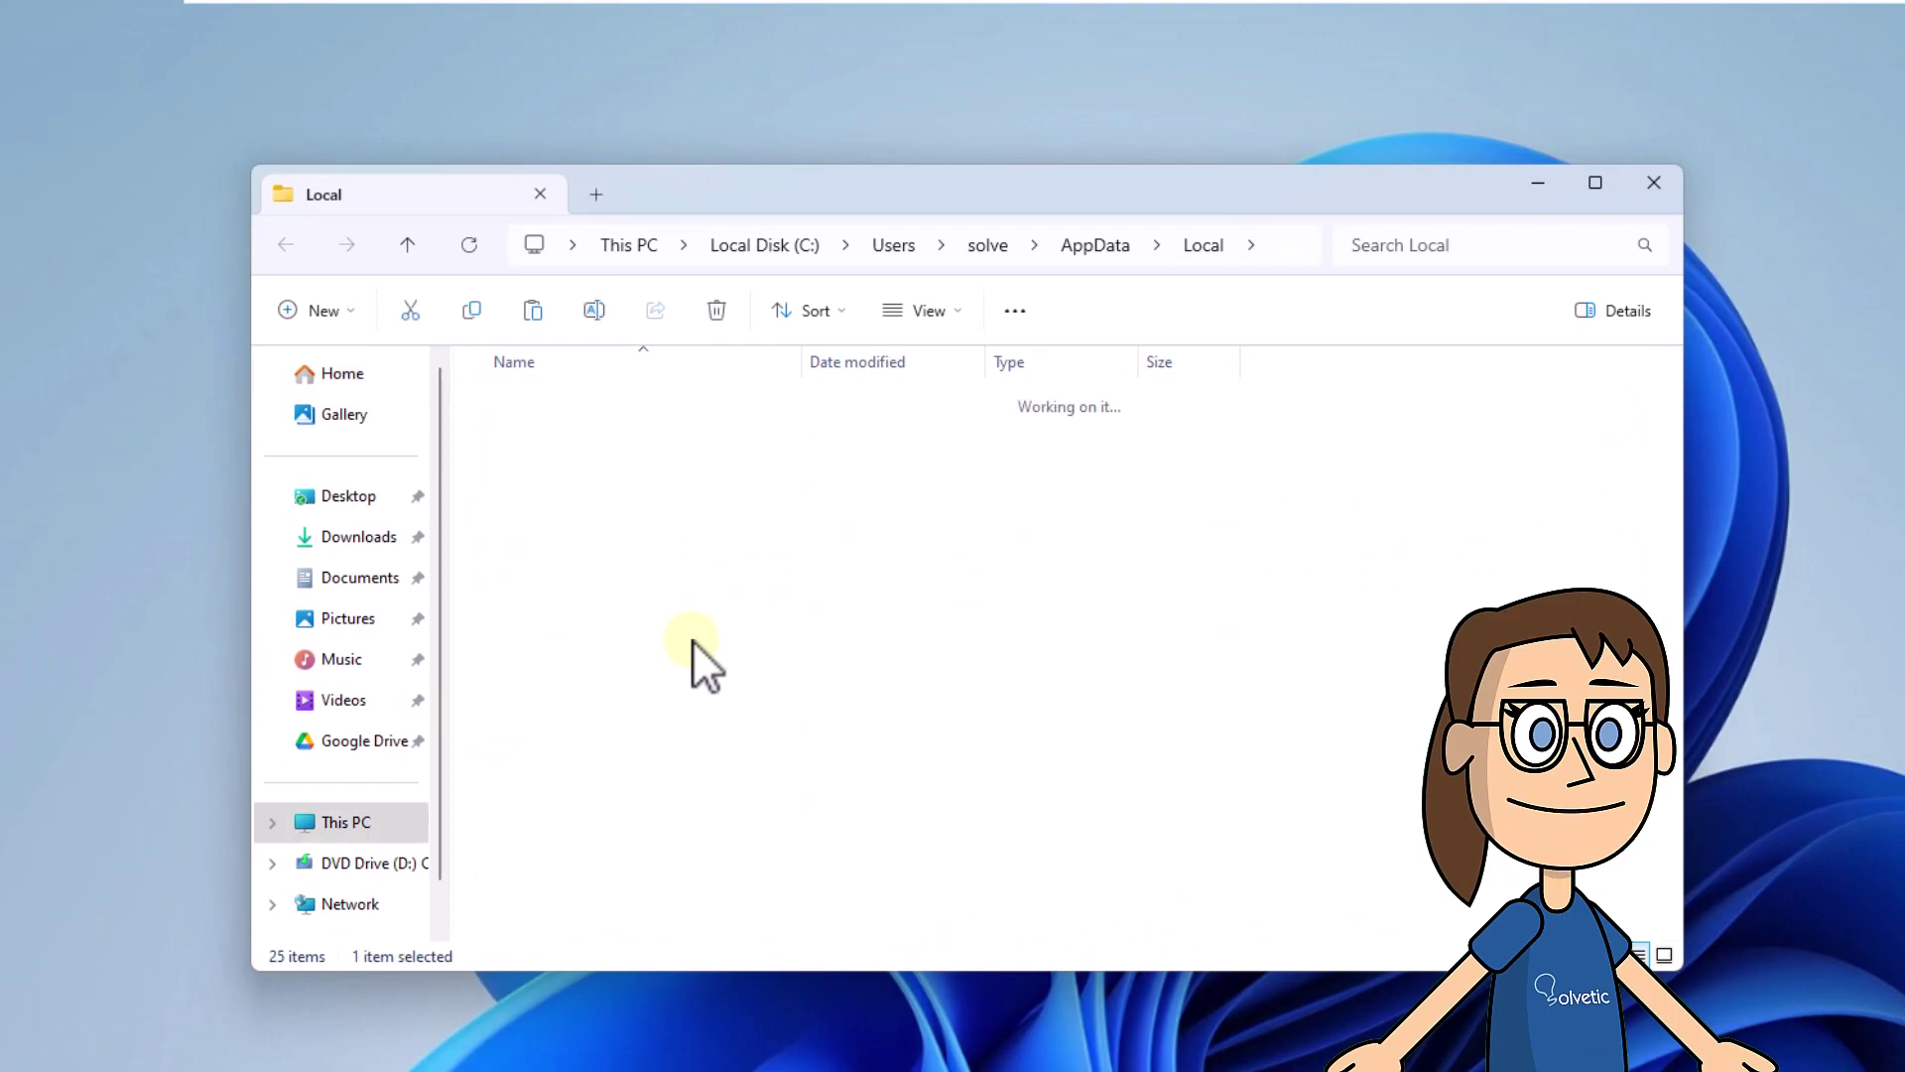
Rename the Update application in the Discord folder as oldUpdate and minimize the window
click(671, 641)
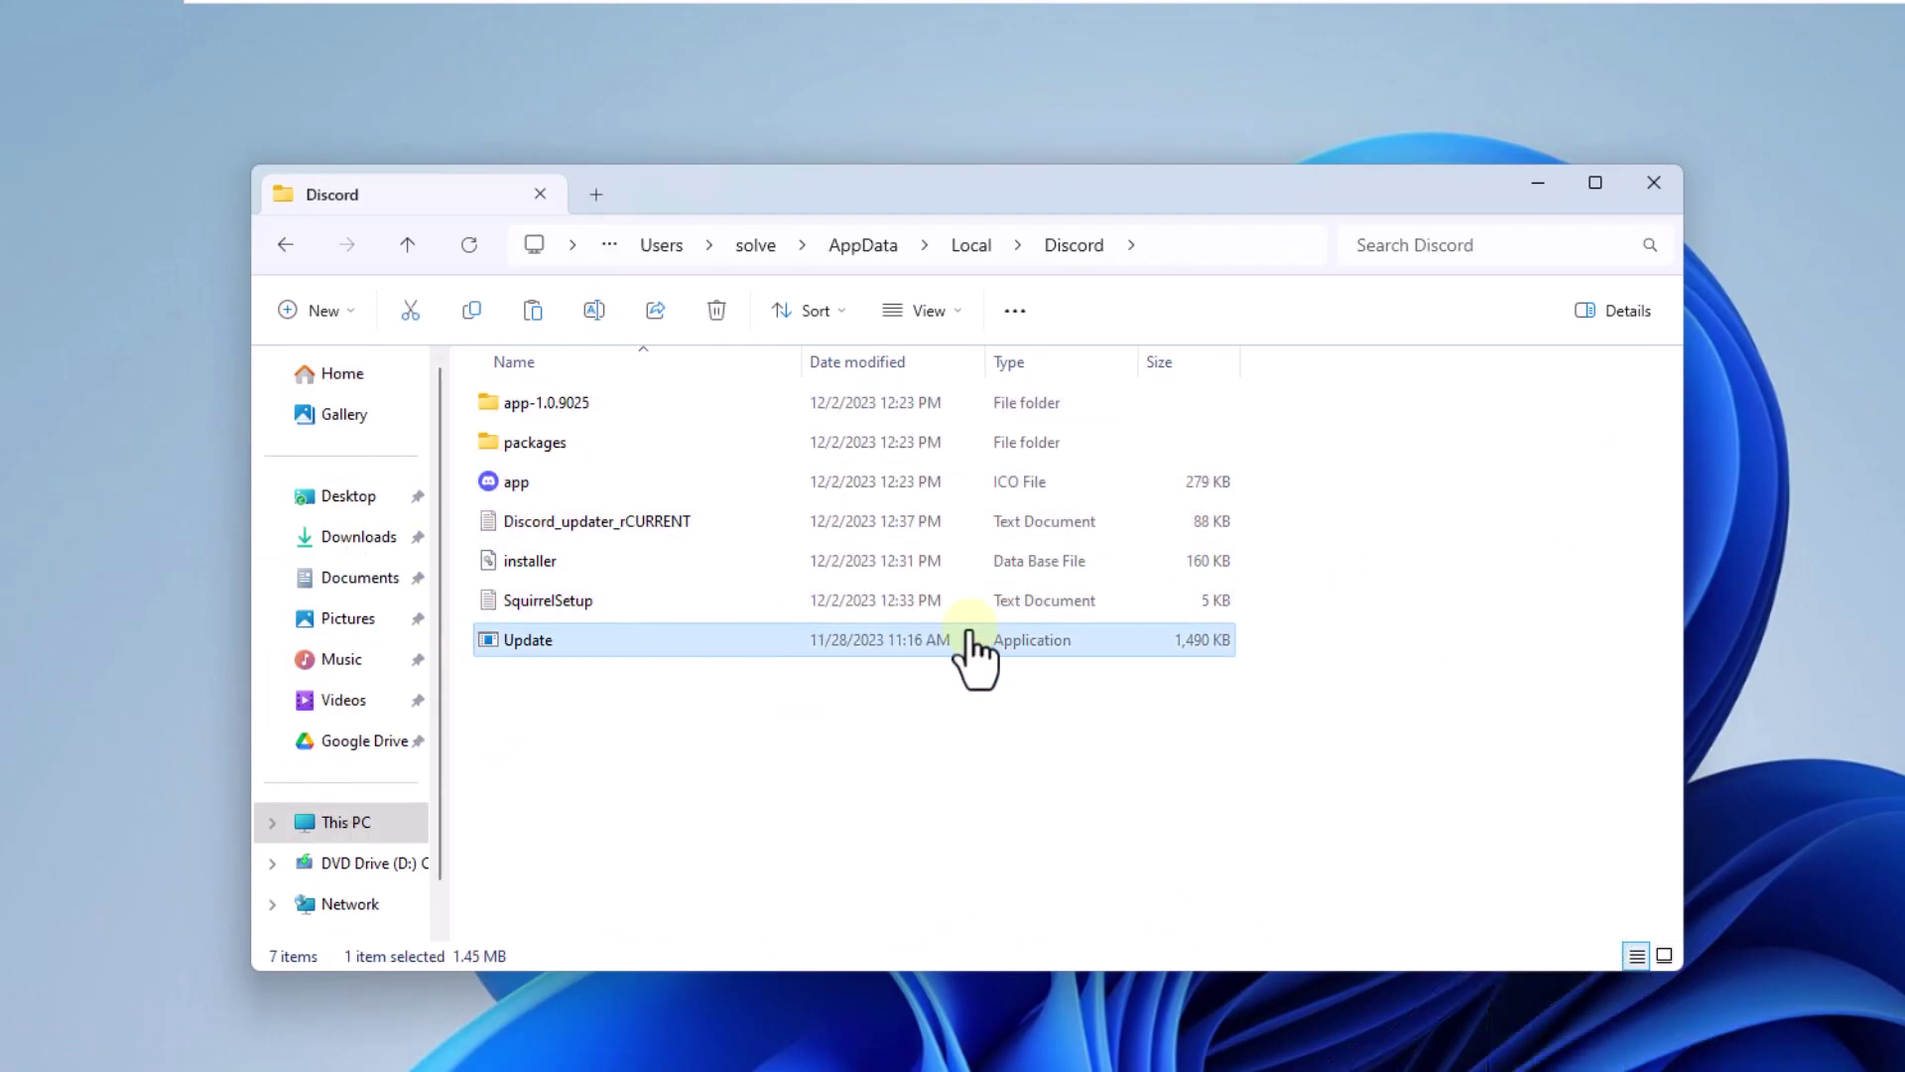
click(542, 643)
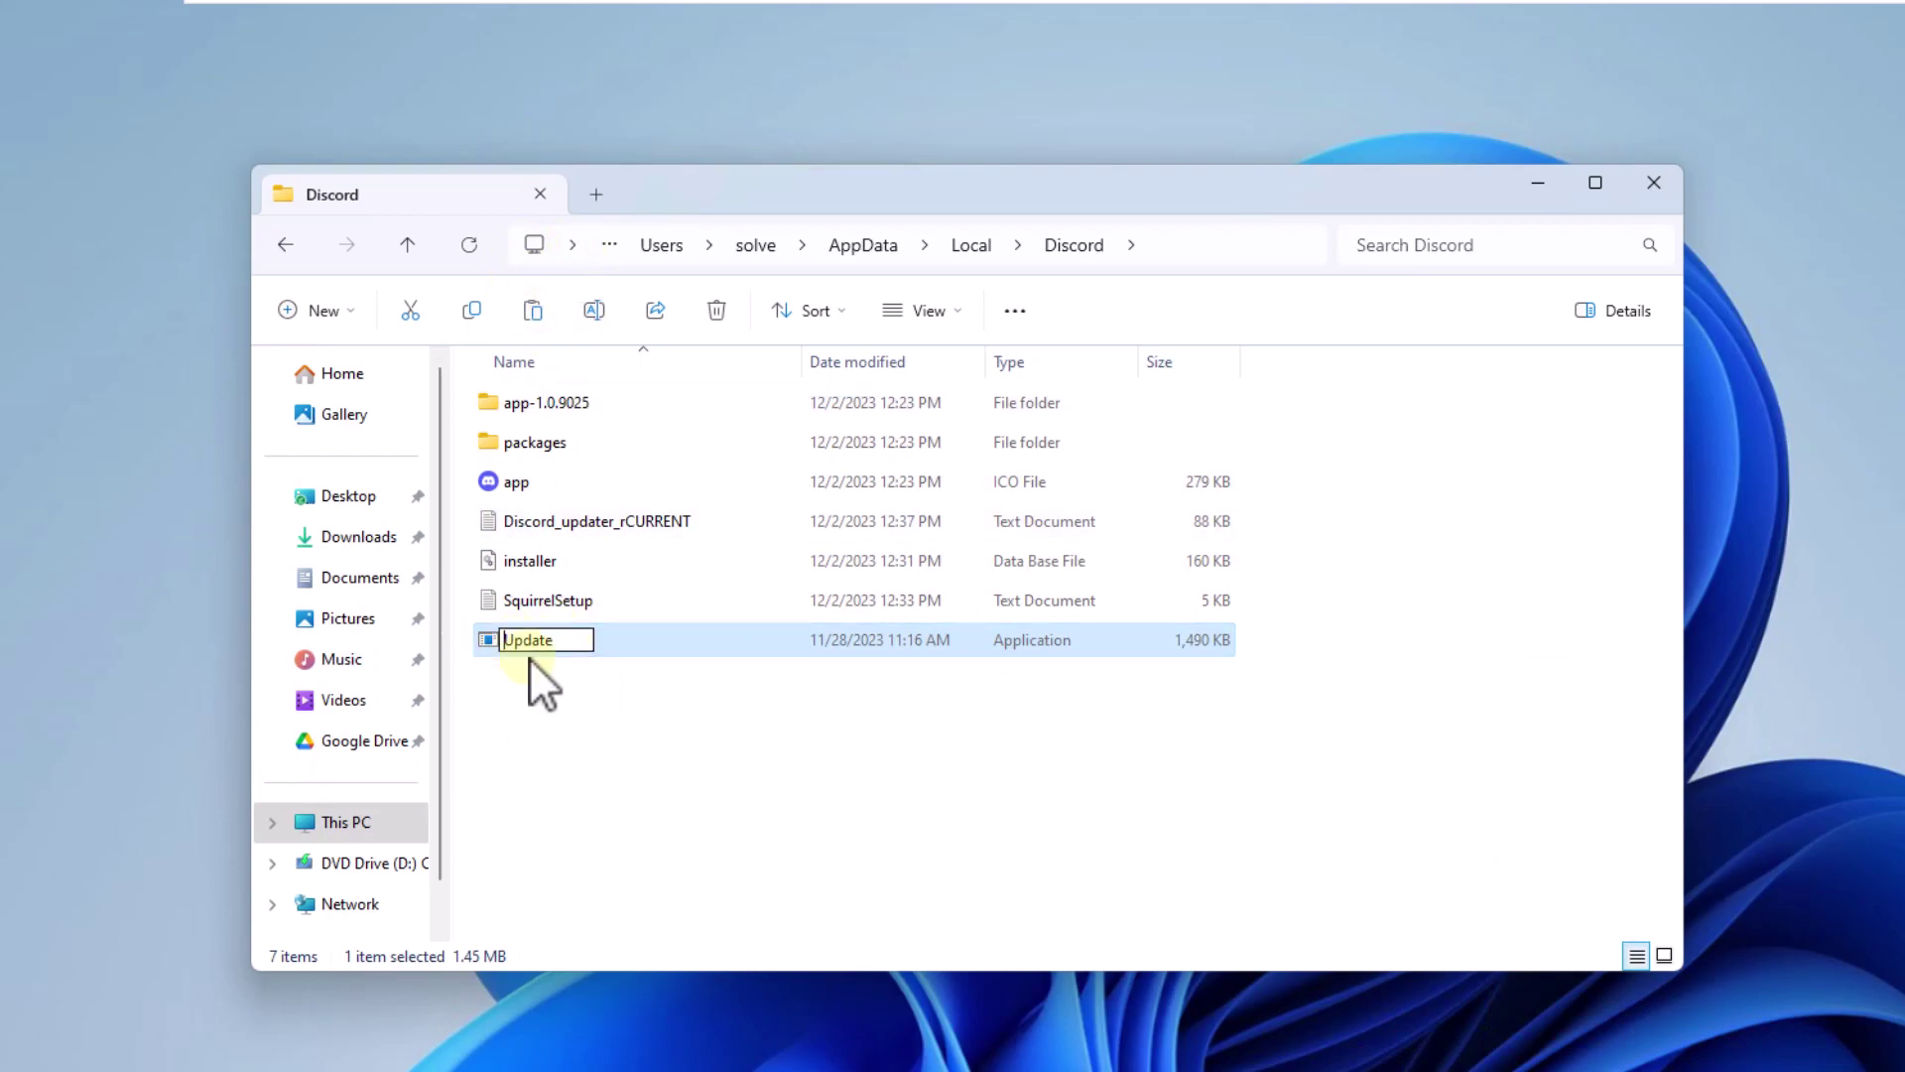
text(old)
key(Return)
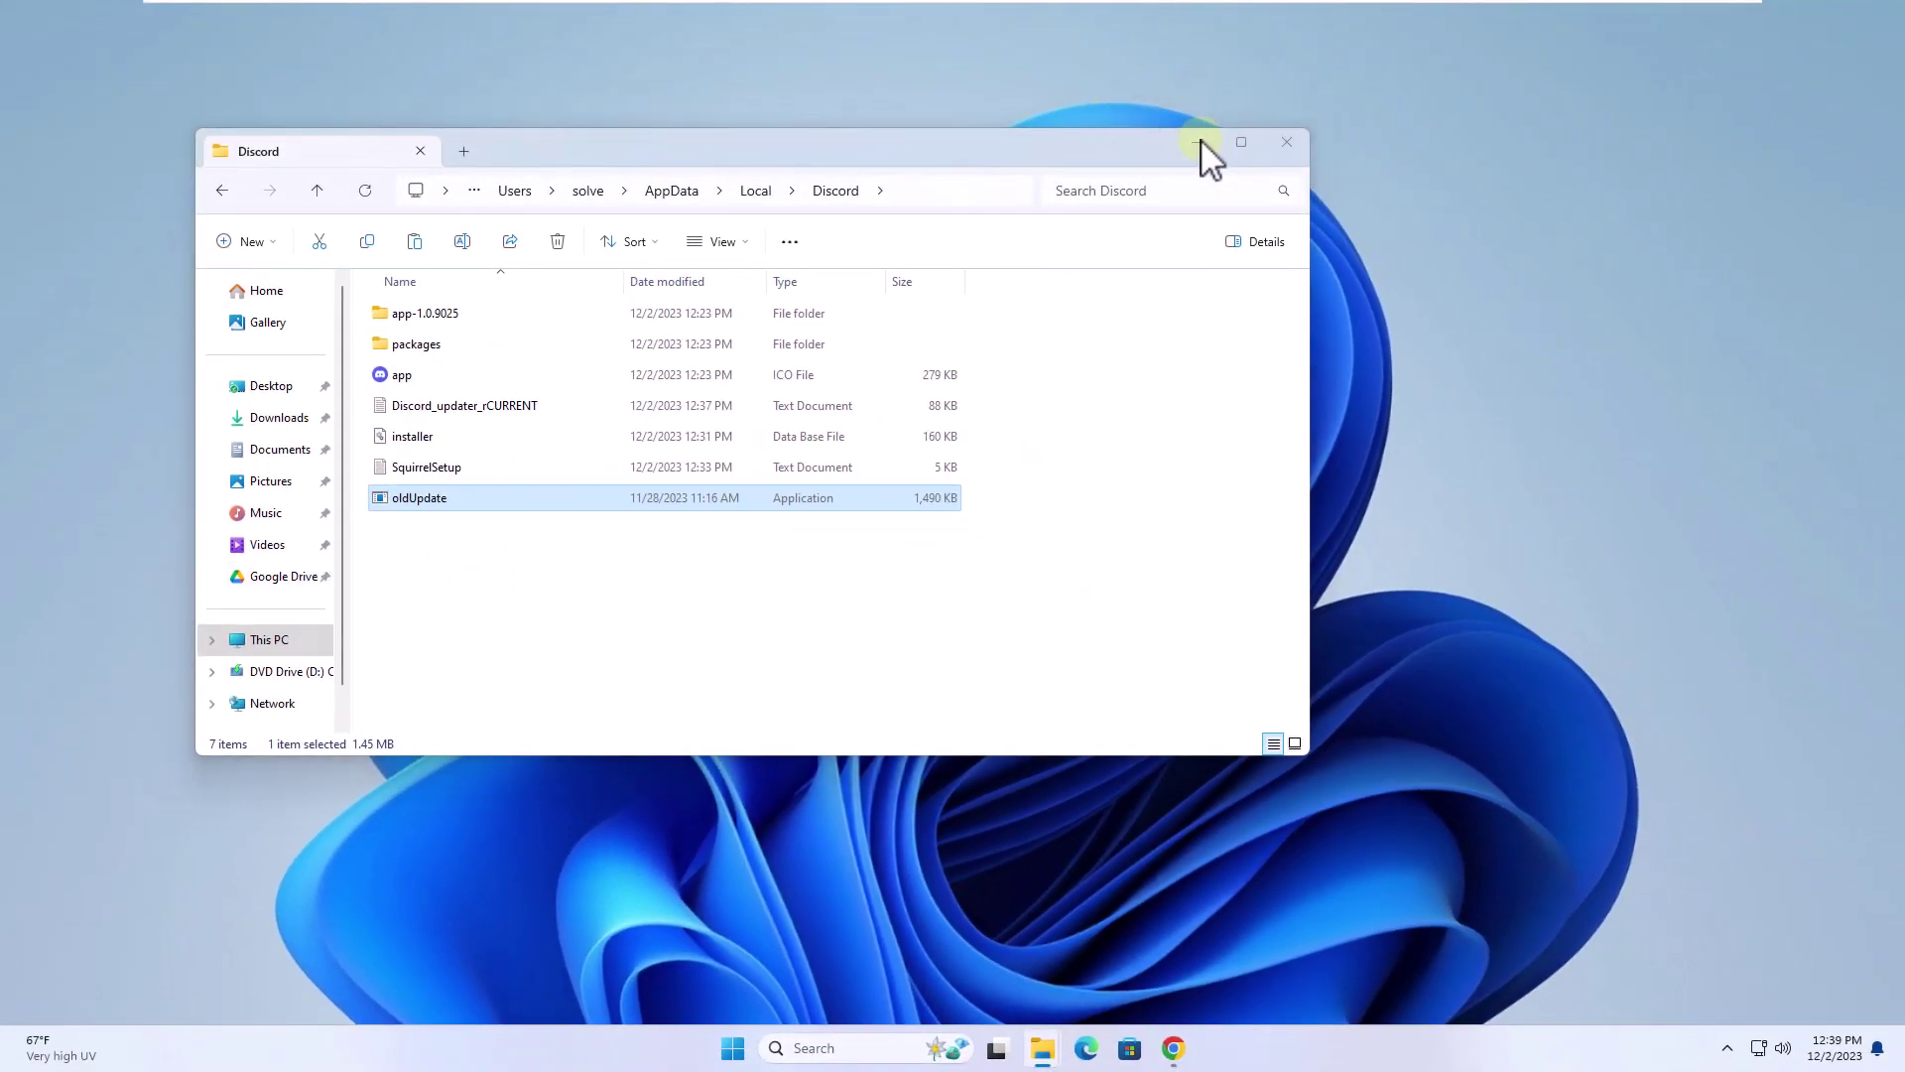
click(1201, 140)
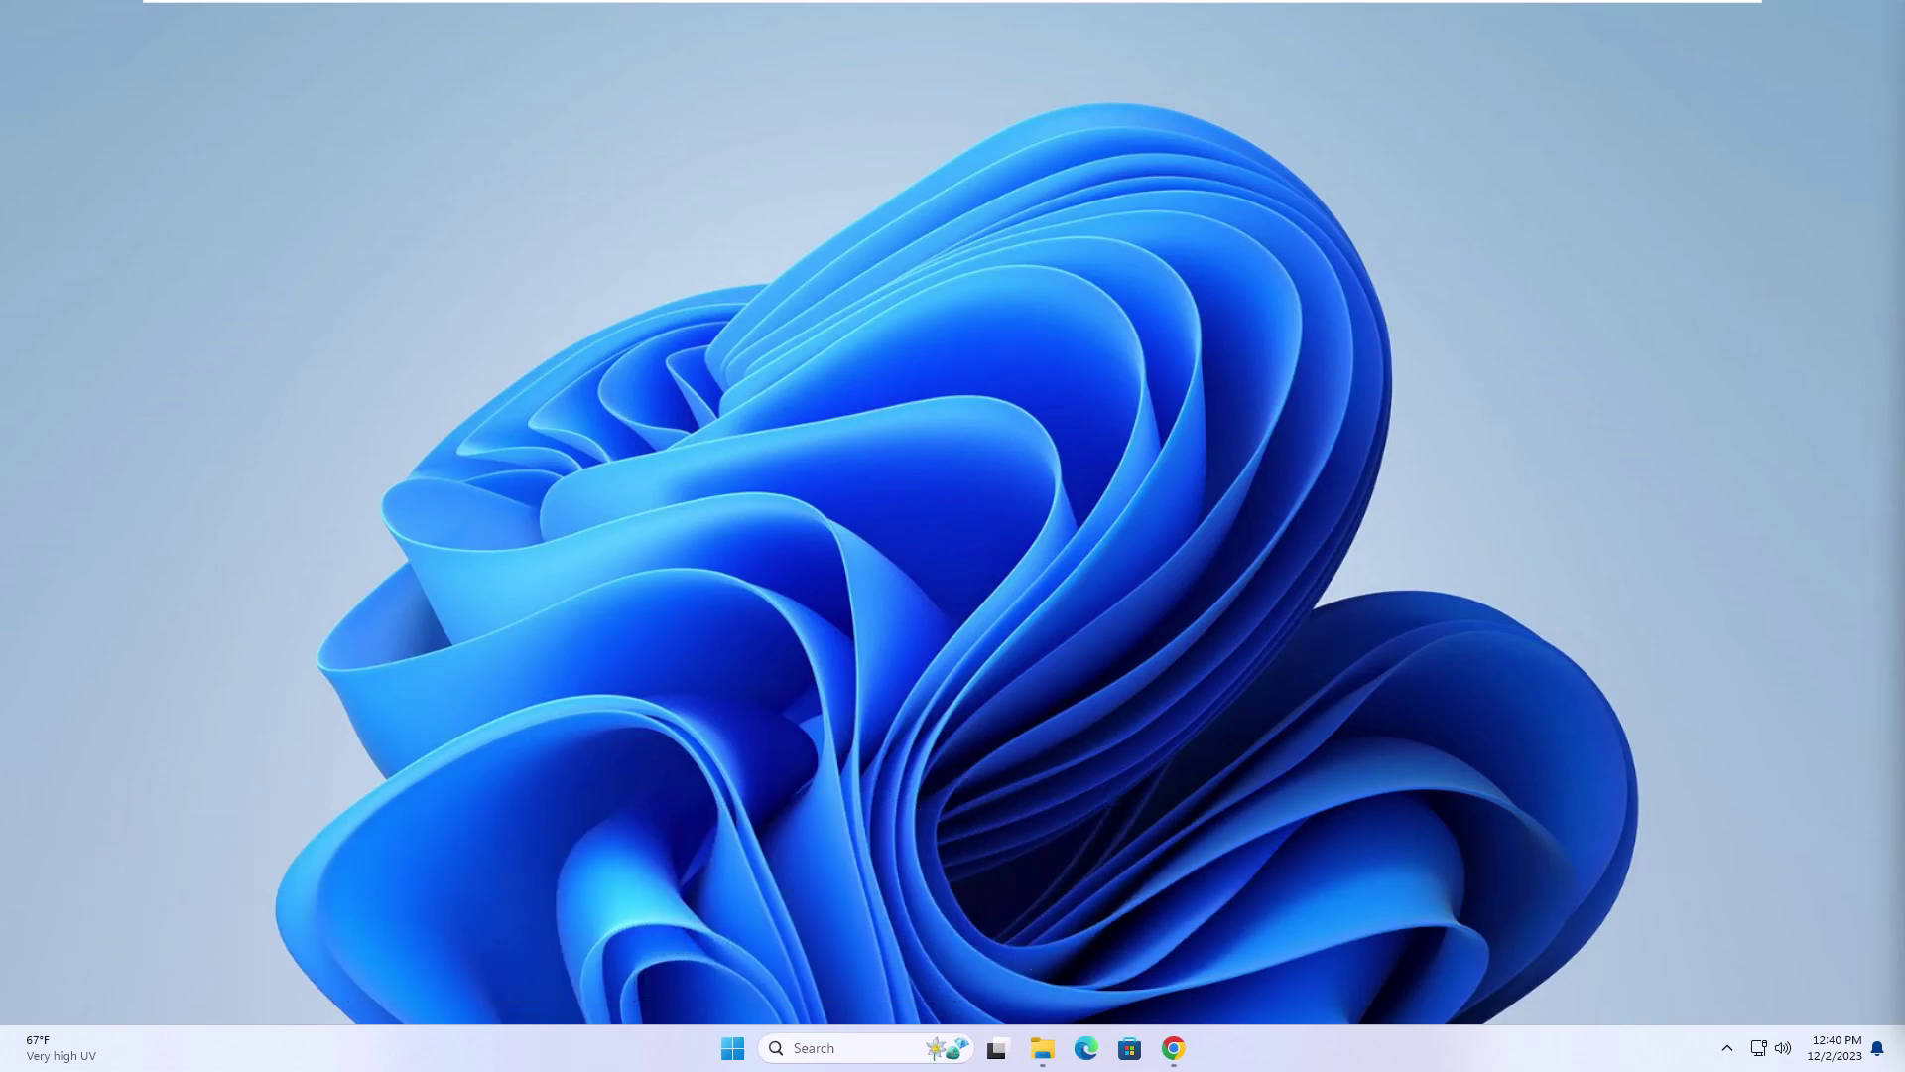
Open the Windows Settings and show the list of installed apps
click(733, 1048)
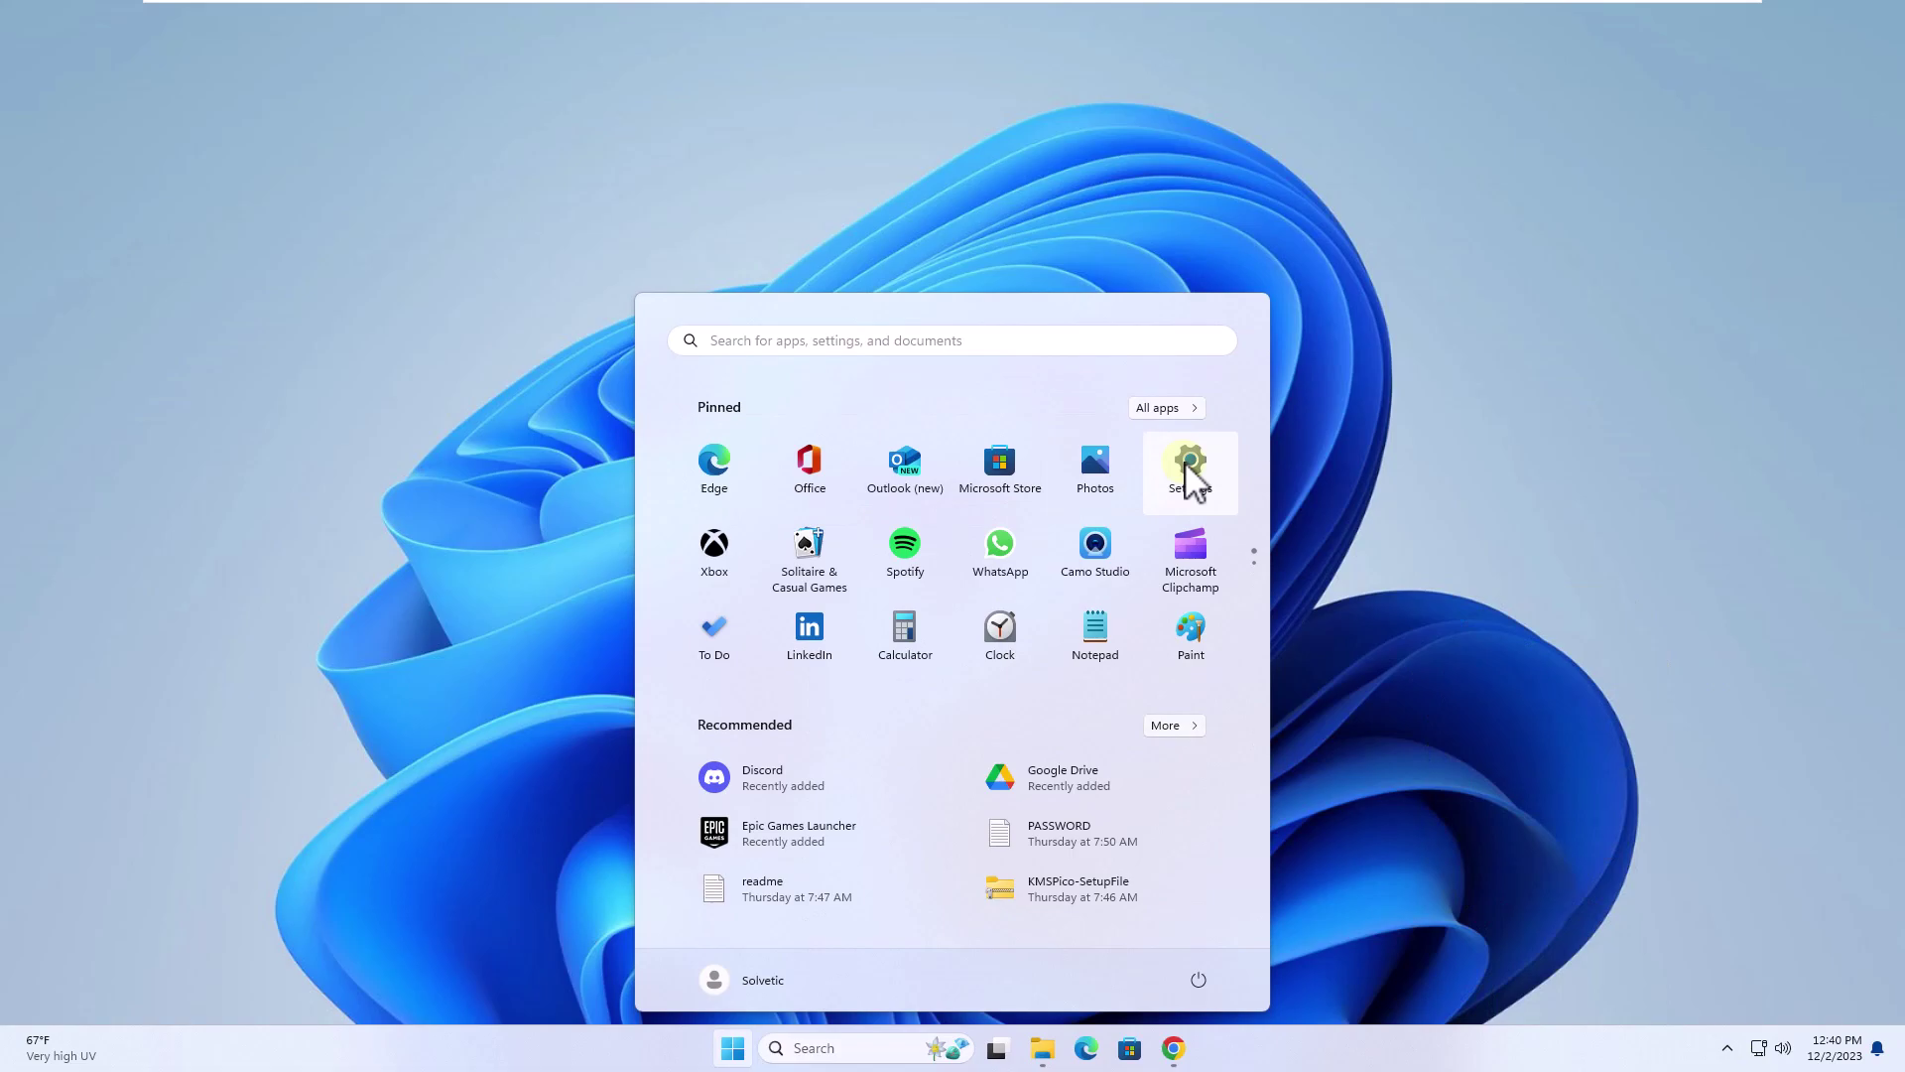
click(1201, 493)
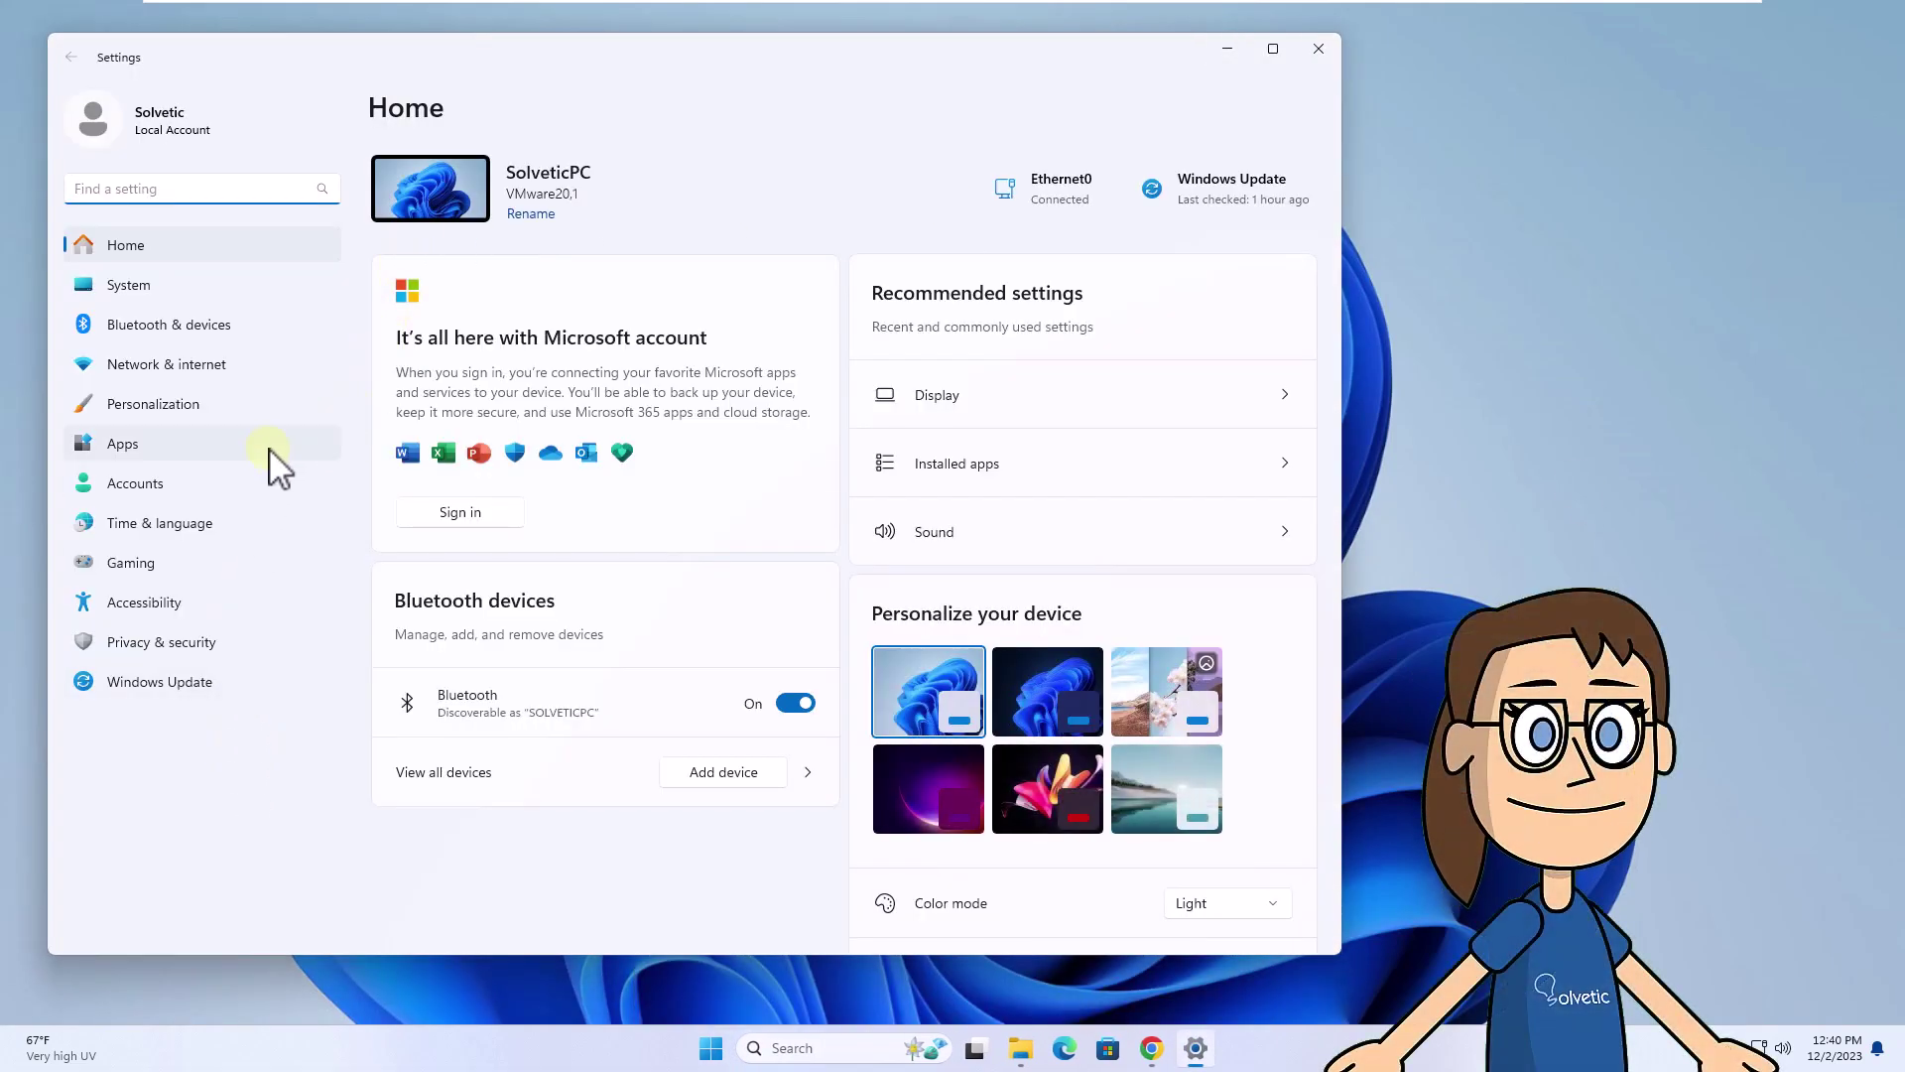
click(270, 448)
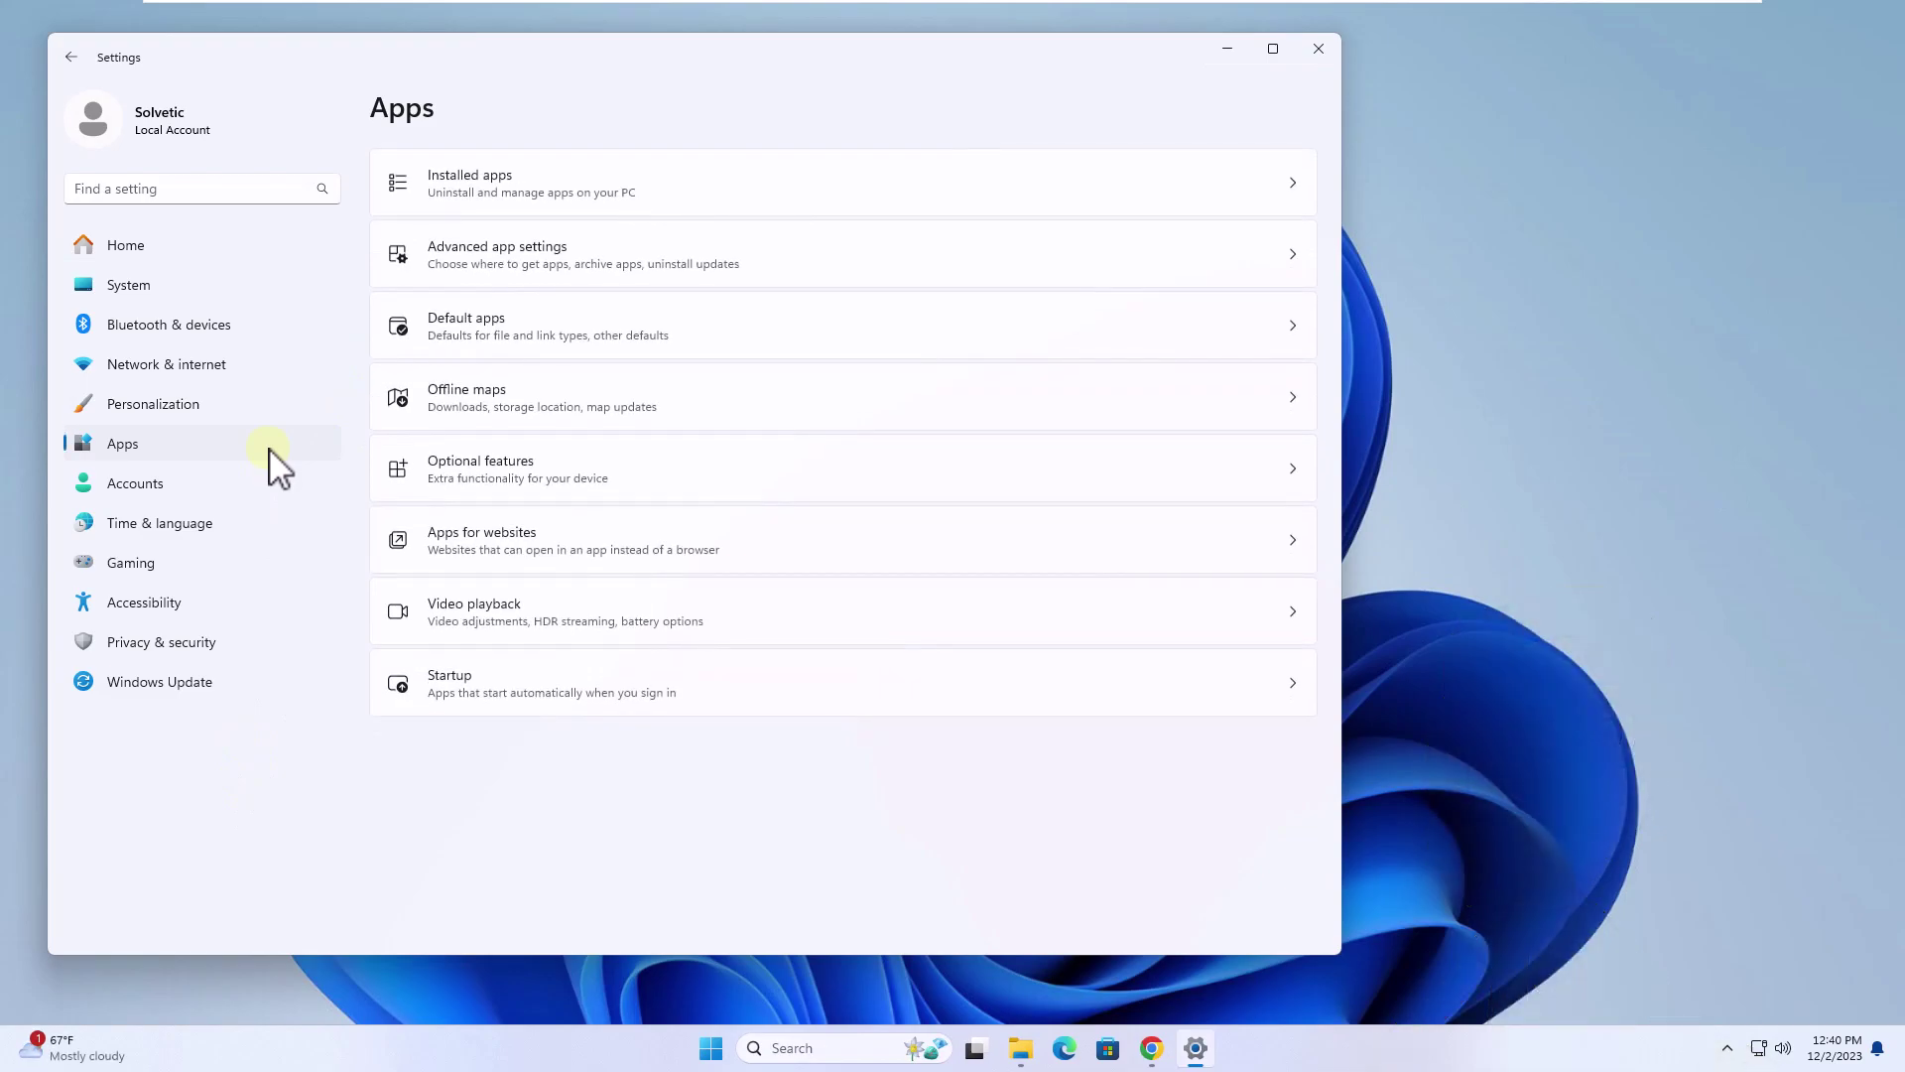
click(779, 180)
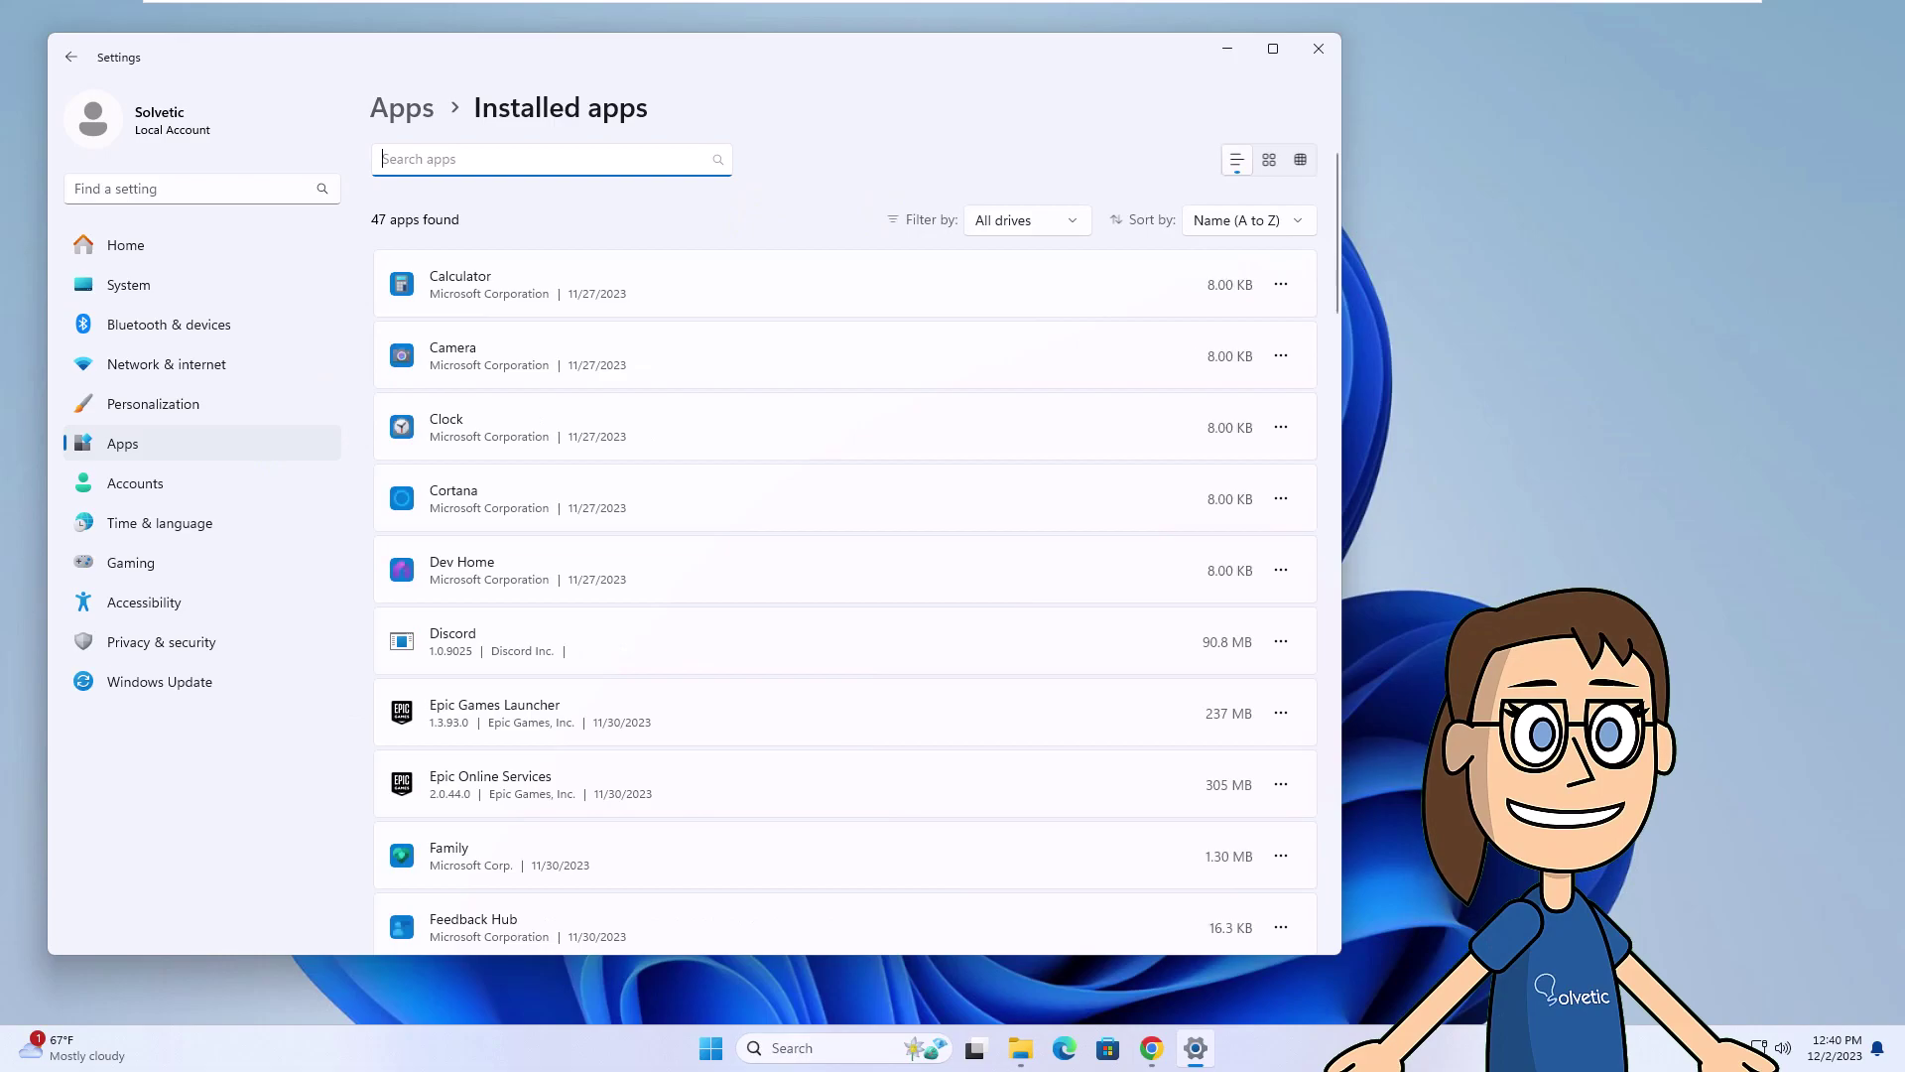
Uninstall Discord from the installed apps, confirm the removal, and close Settings
scroll(1324, 516, down, 2)
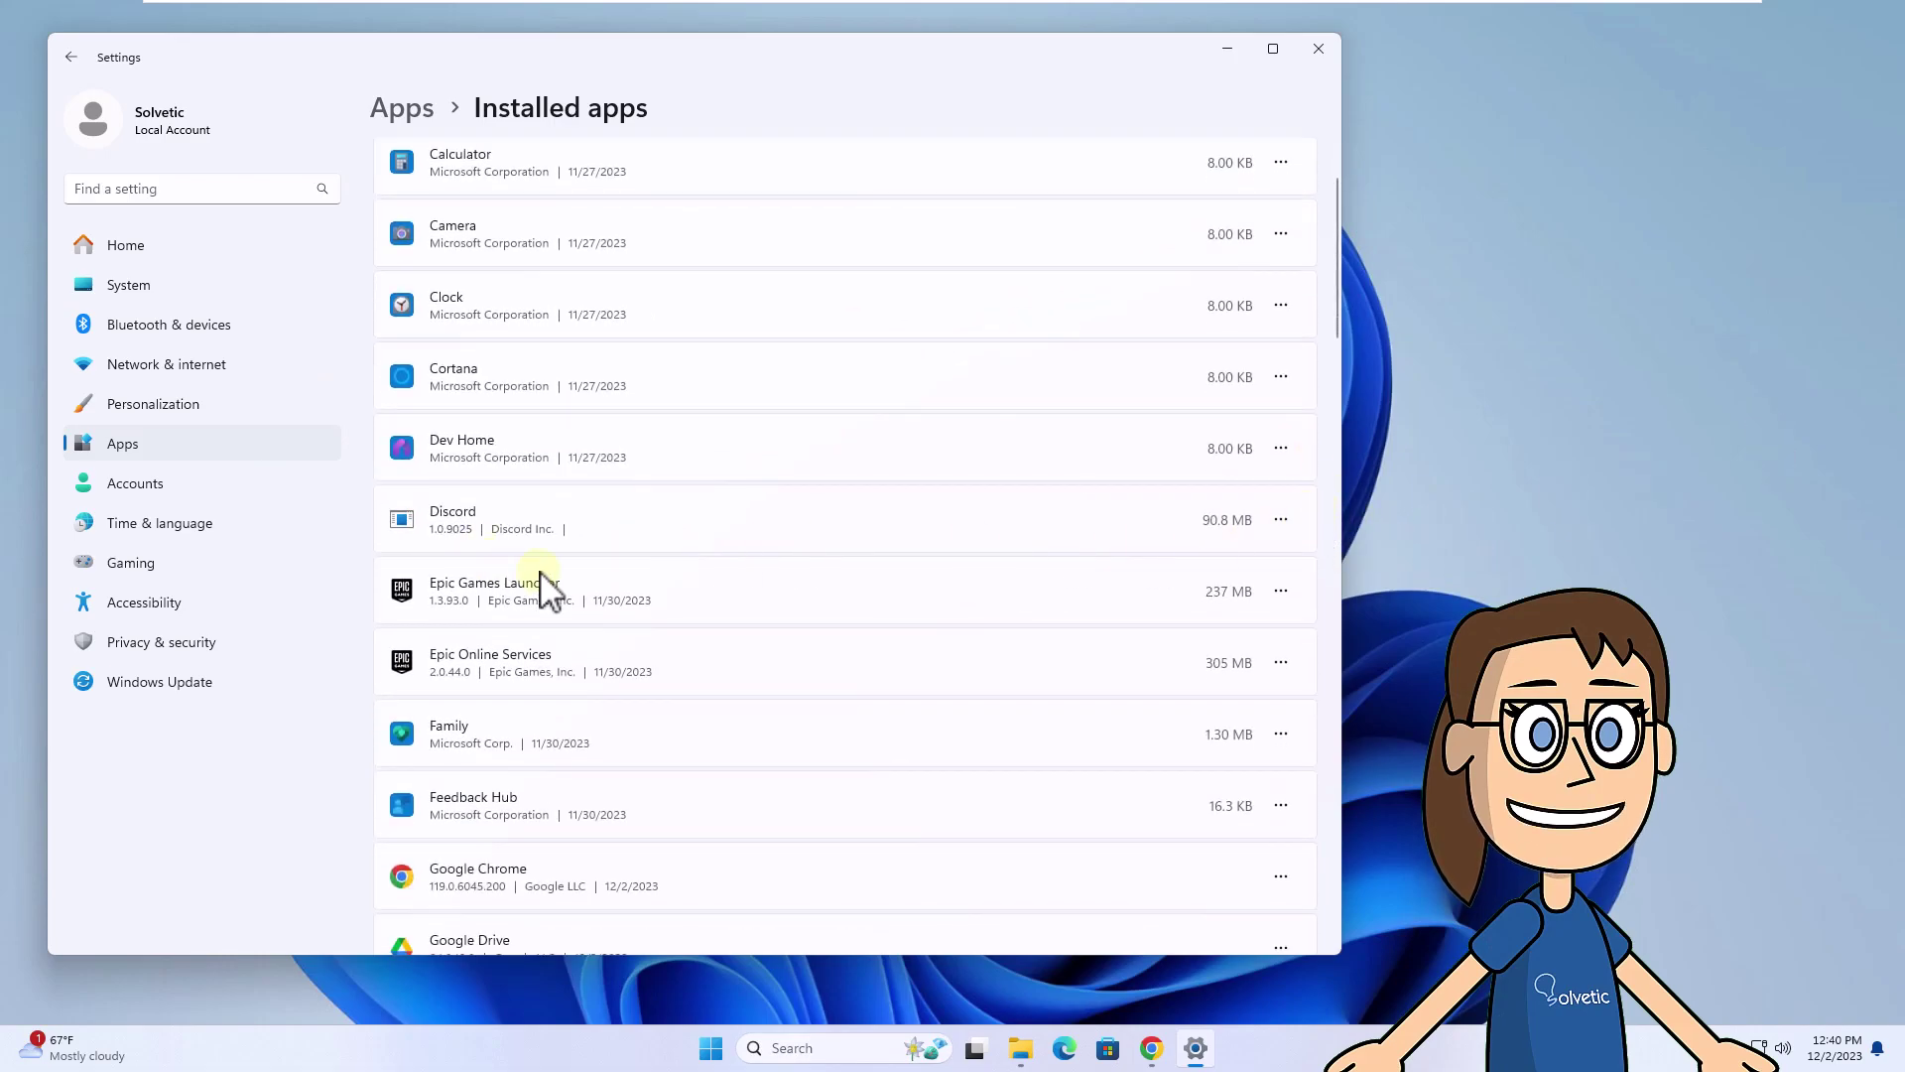
click(1281, 520)
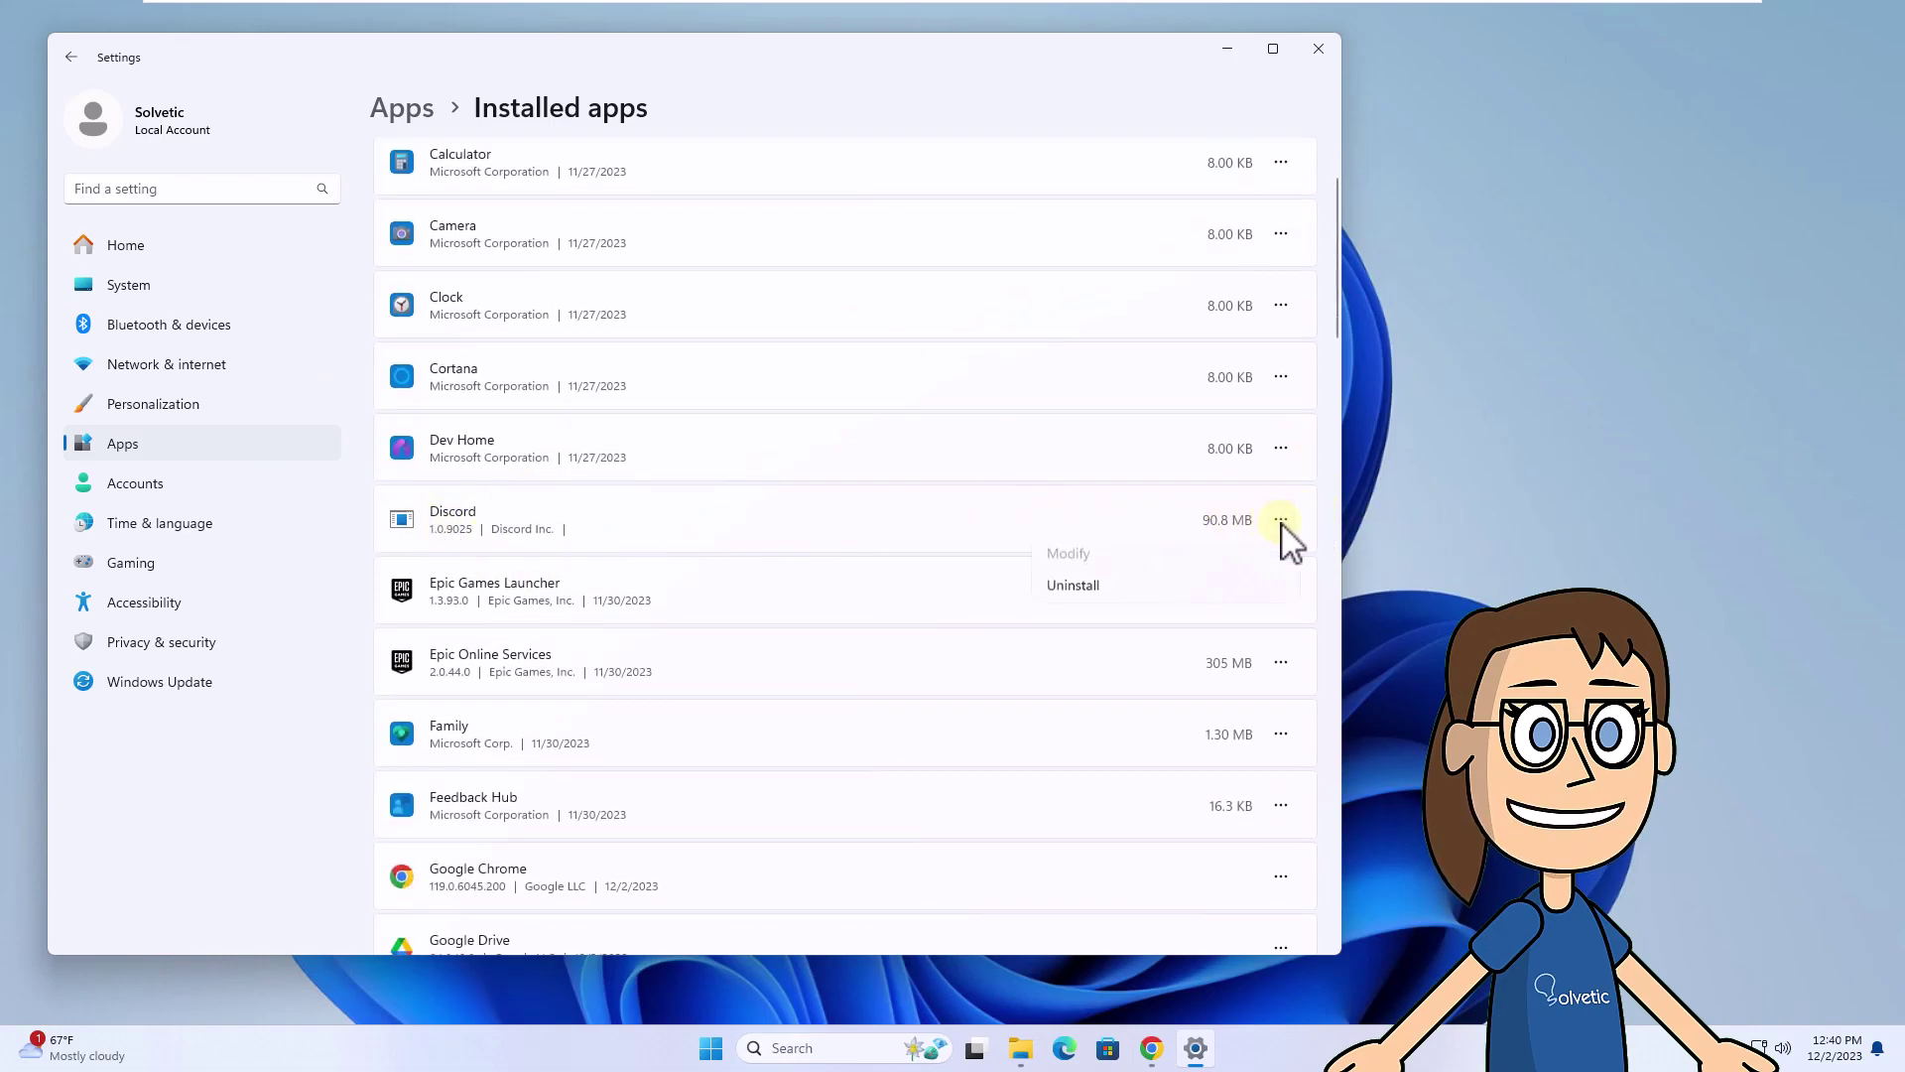
click(1238, 595)
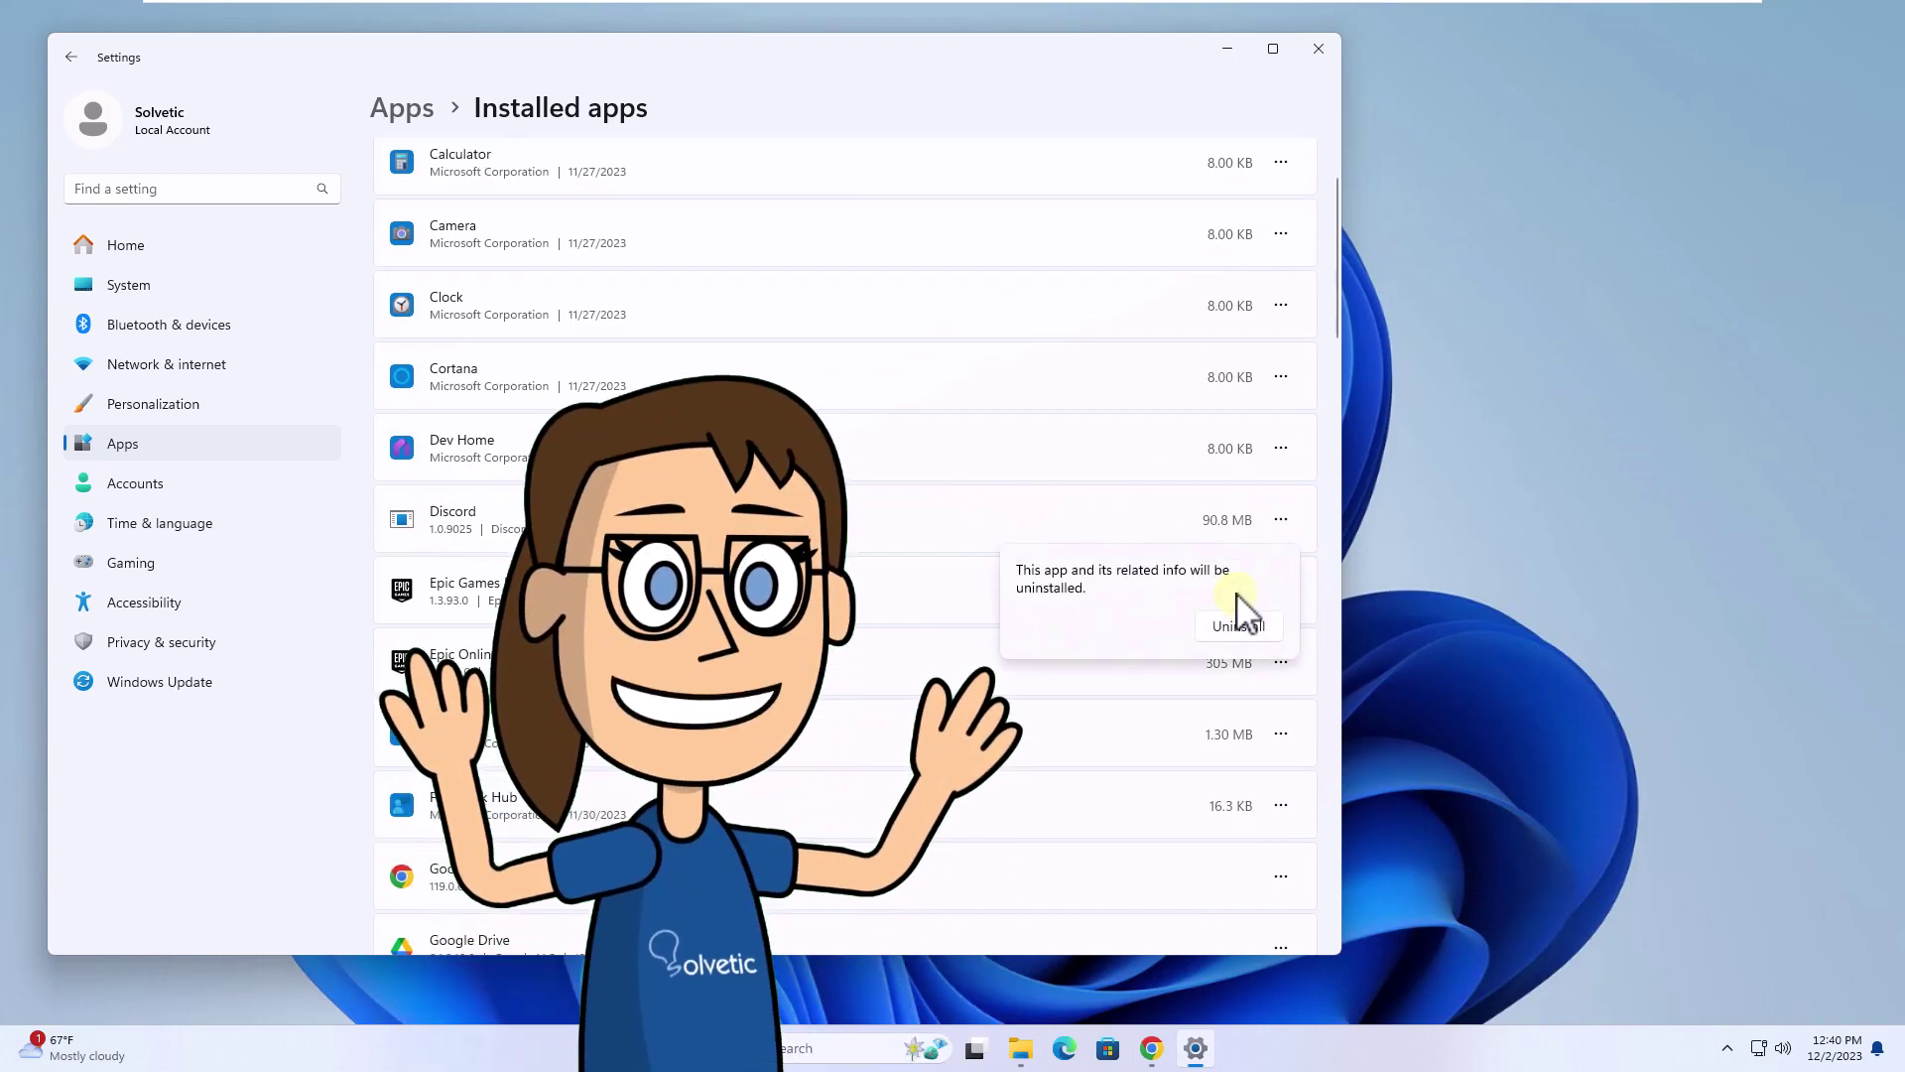
click(1237, 626)
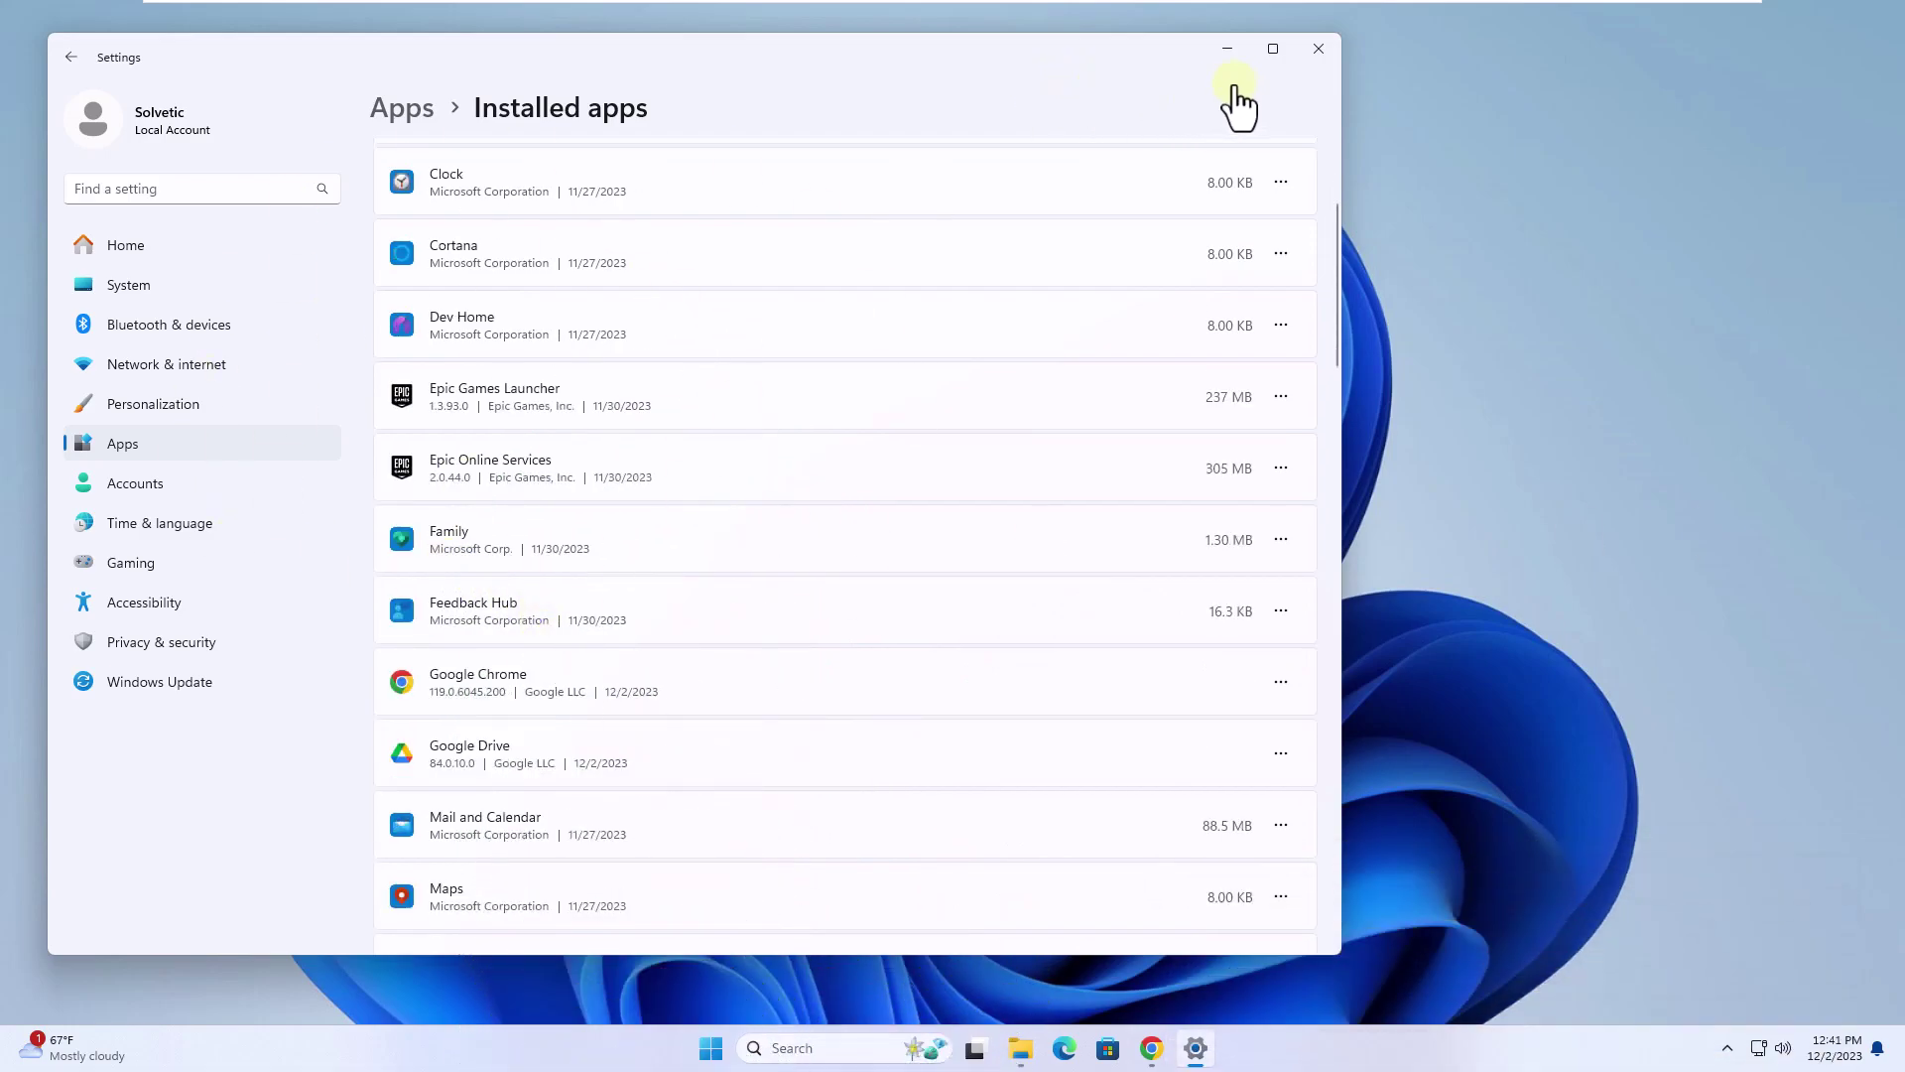
click(1316, 54)
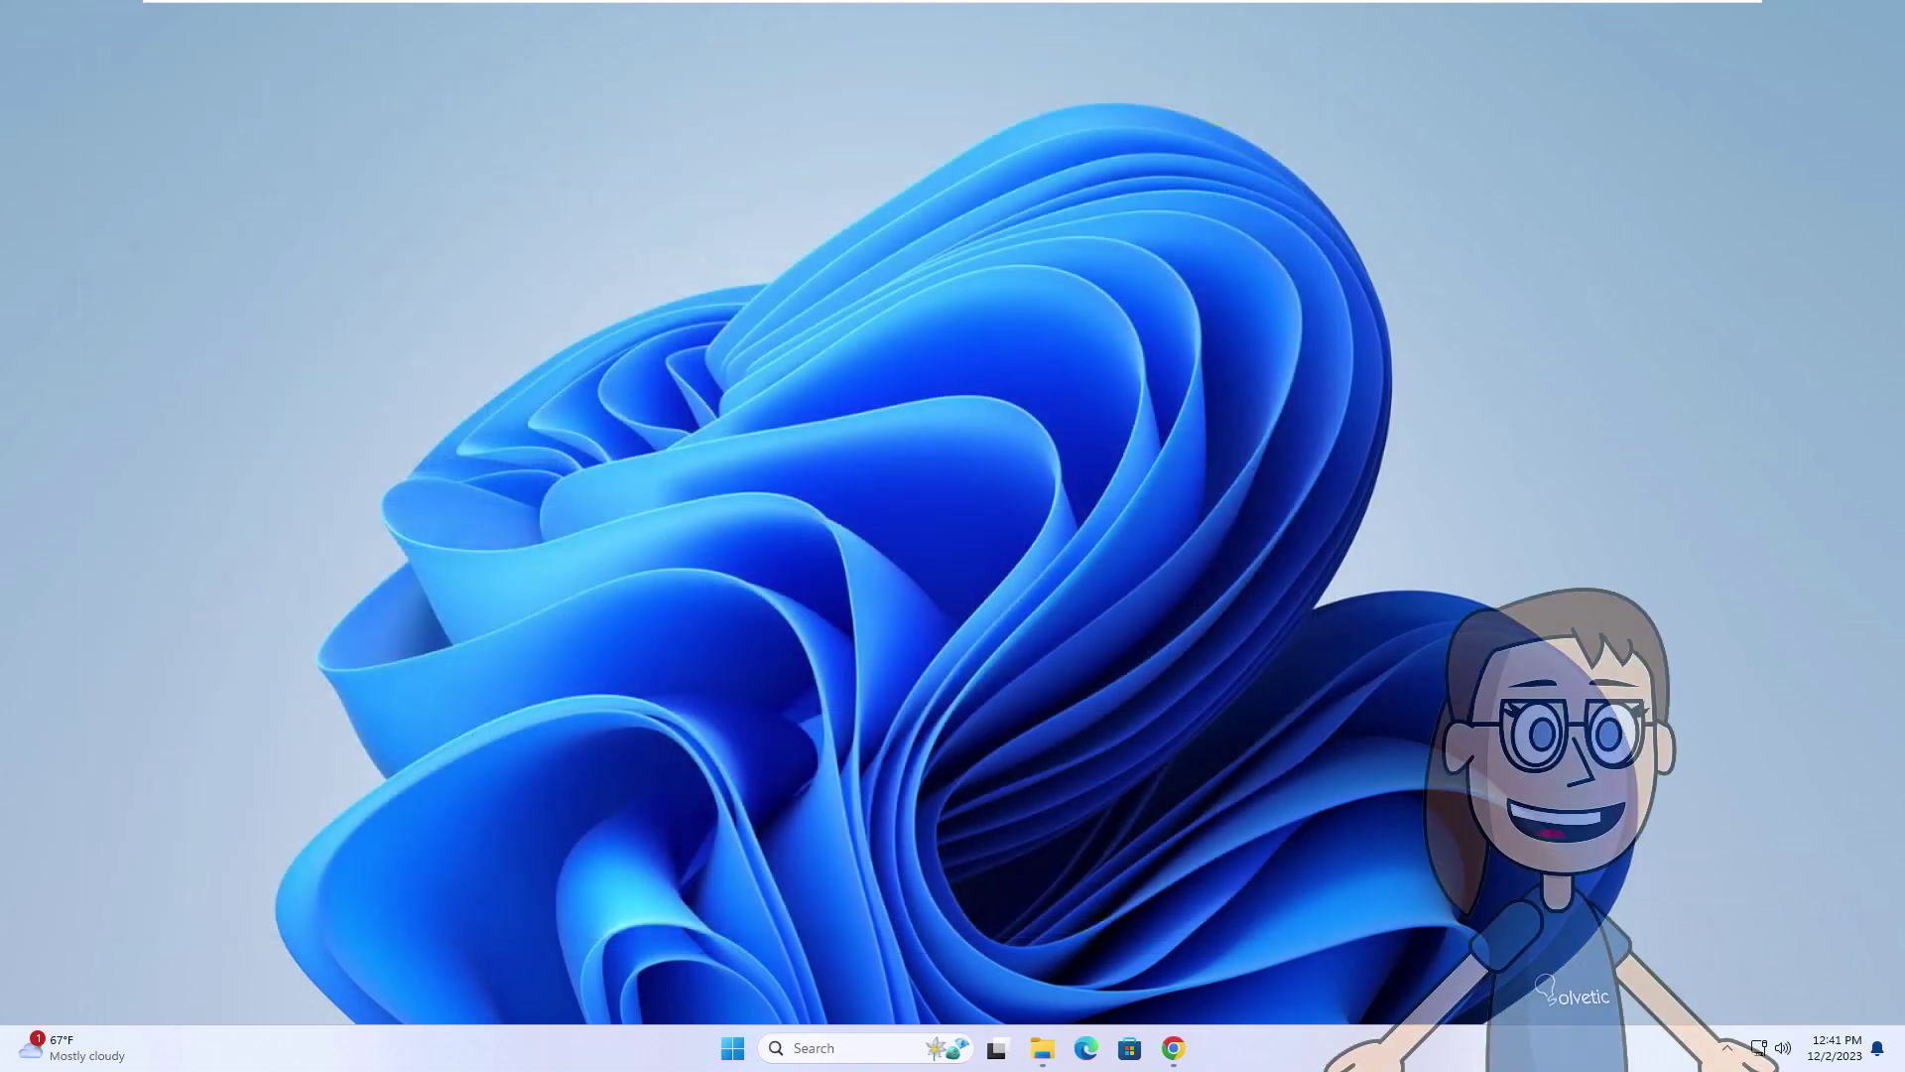
Switch to Chrome, download Discord for Windows and run DiscordSetup.exe to reinstall it, minimizing the browser and closing the Discord window
click(1174, 1048)
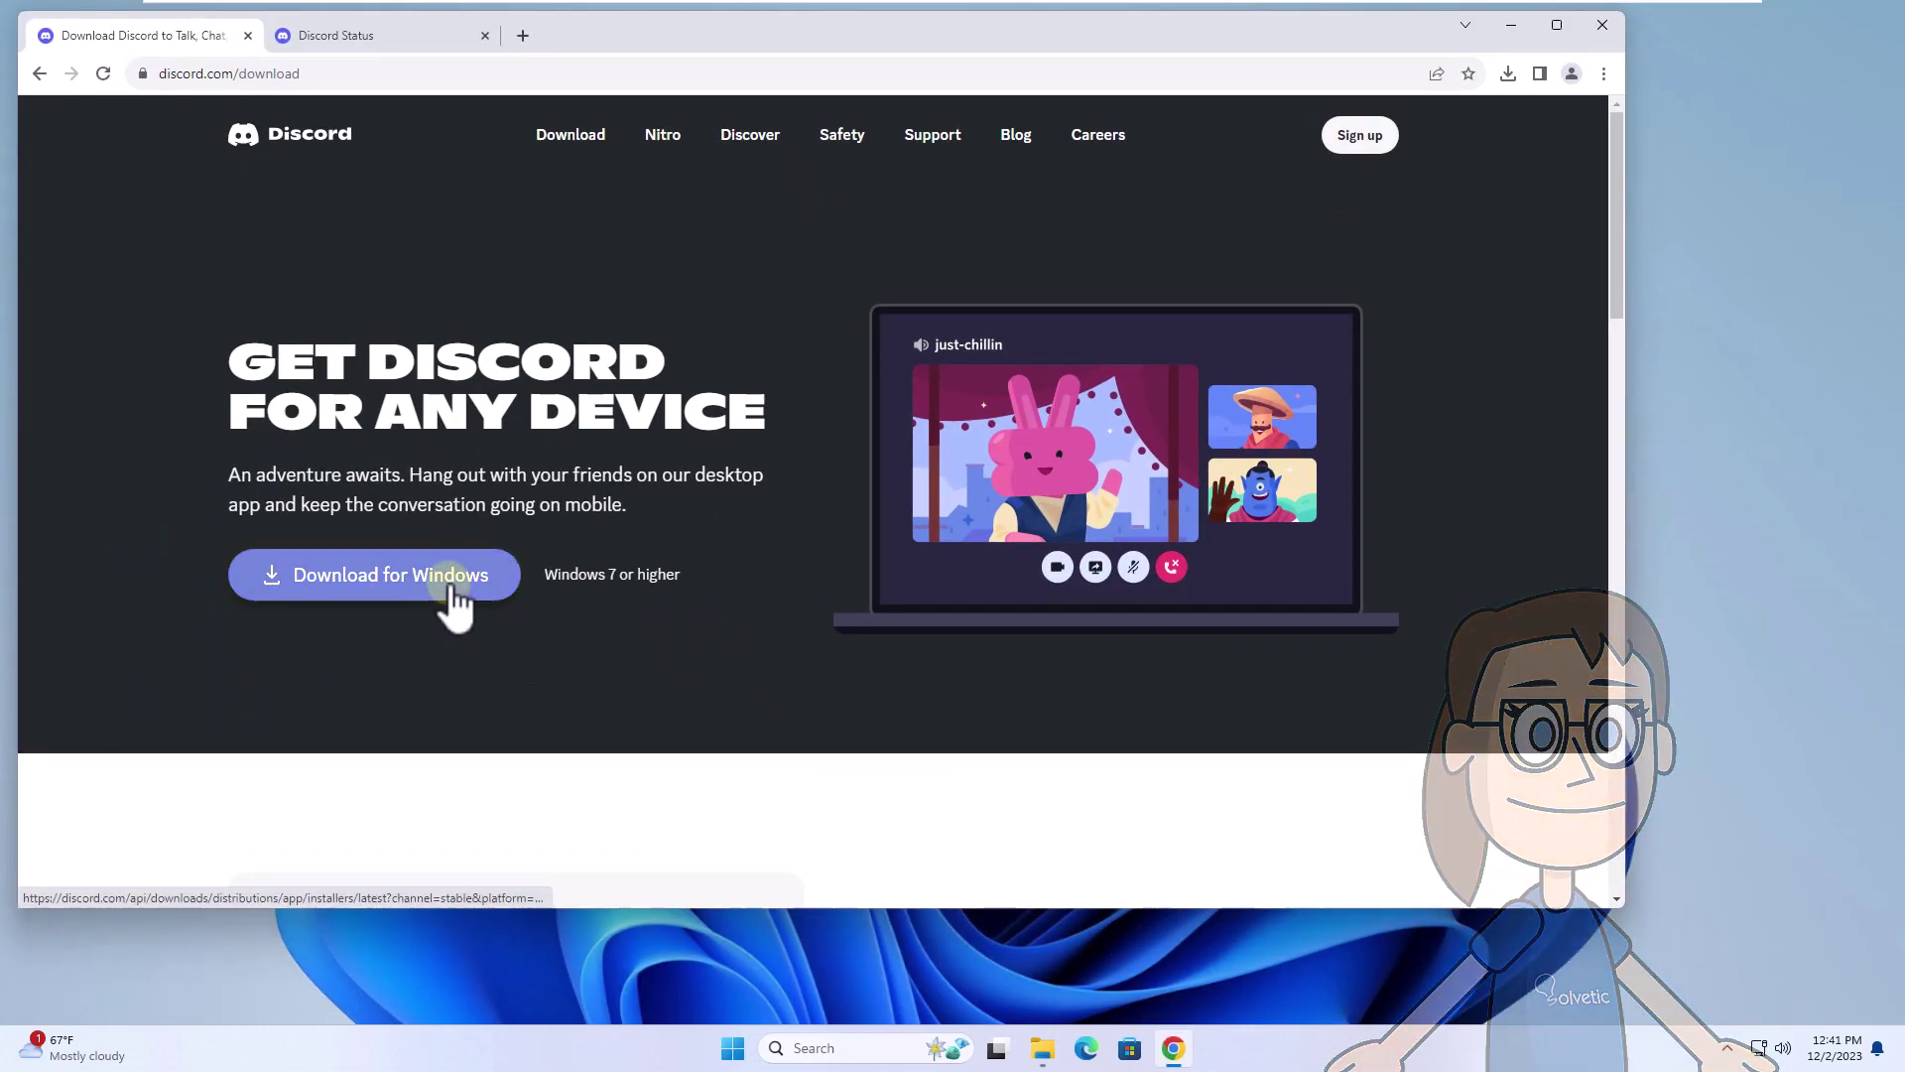
click(454, 586)
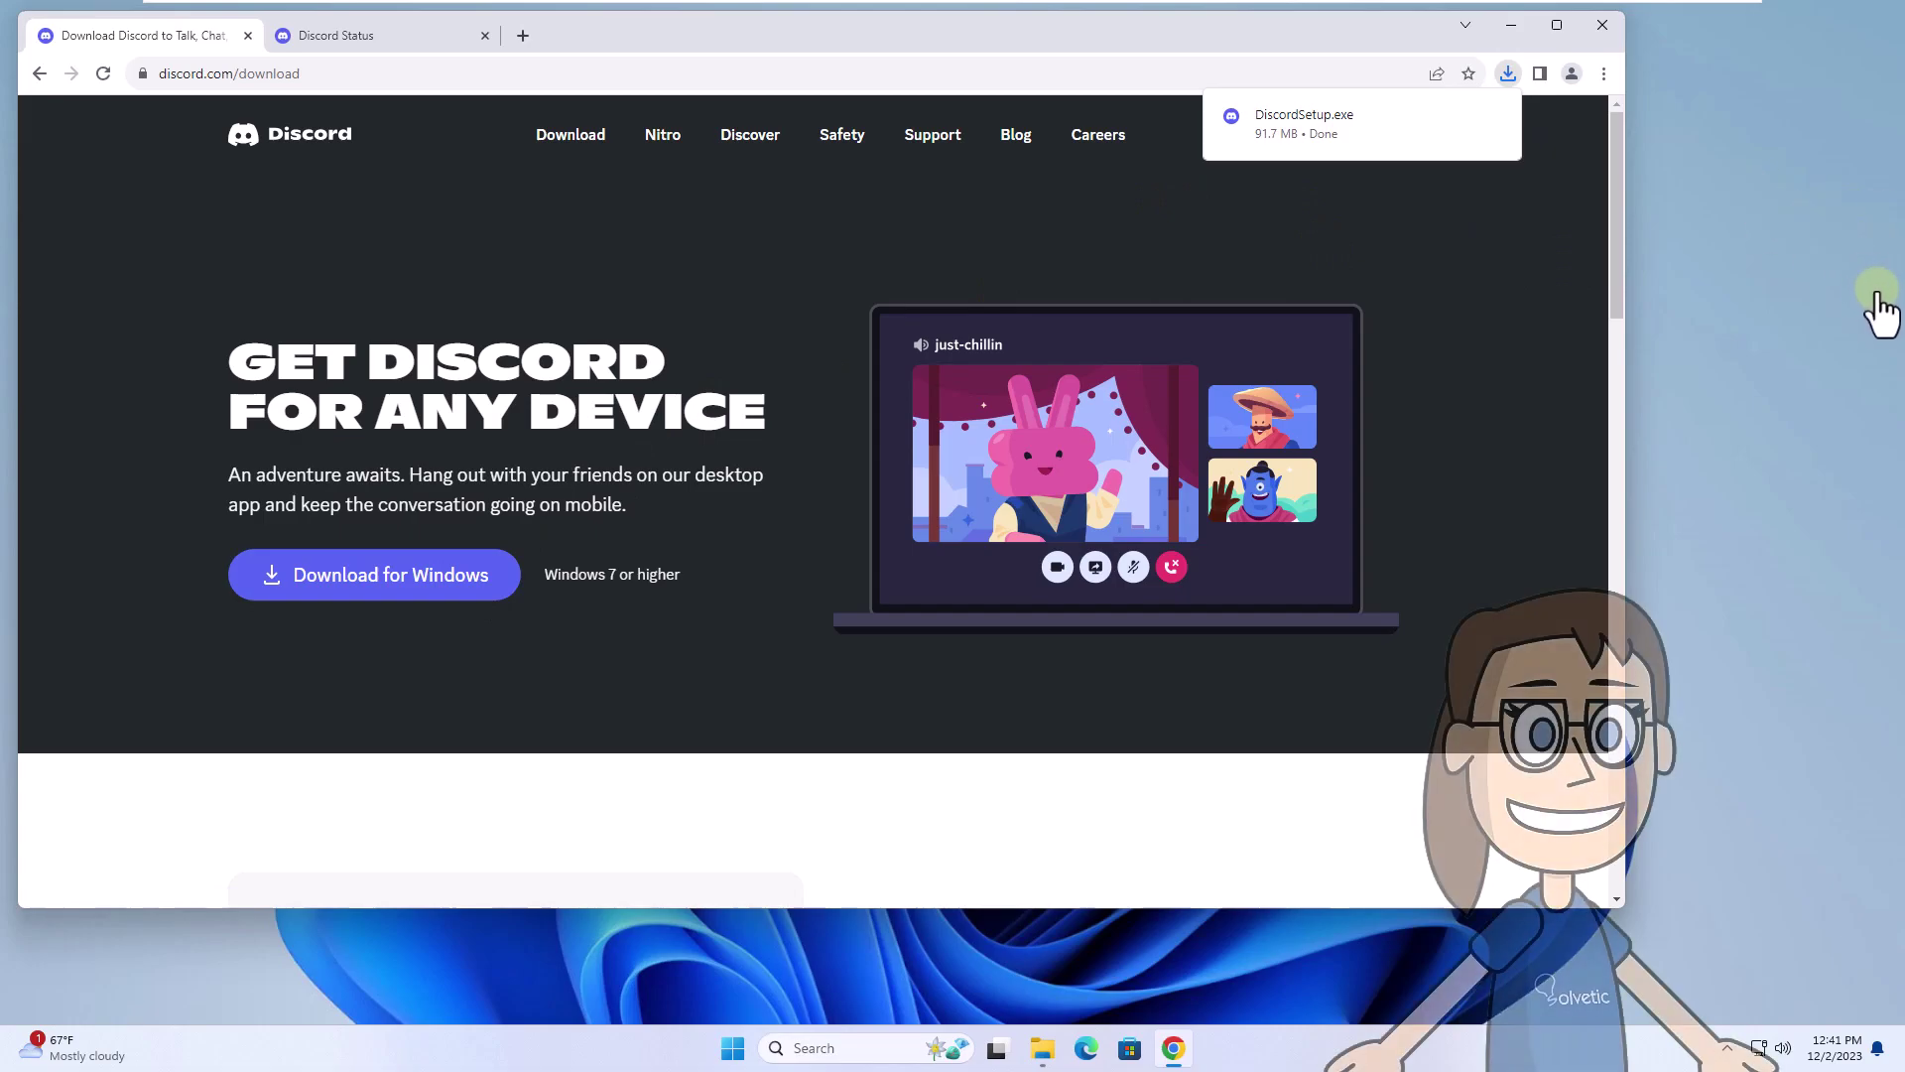
click(1508, 74)
click(1389, 159)
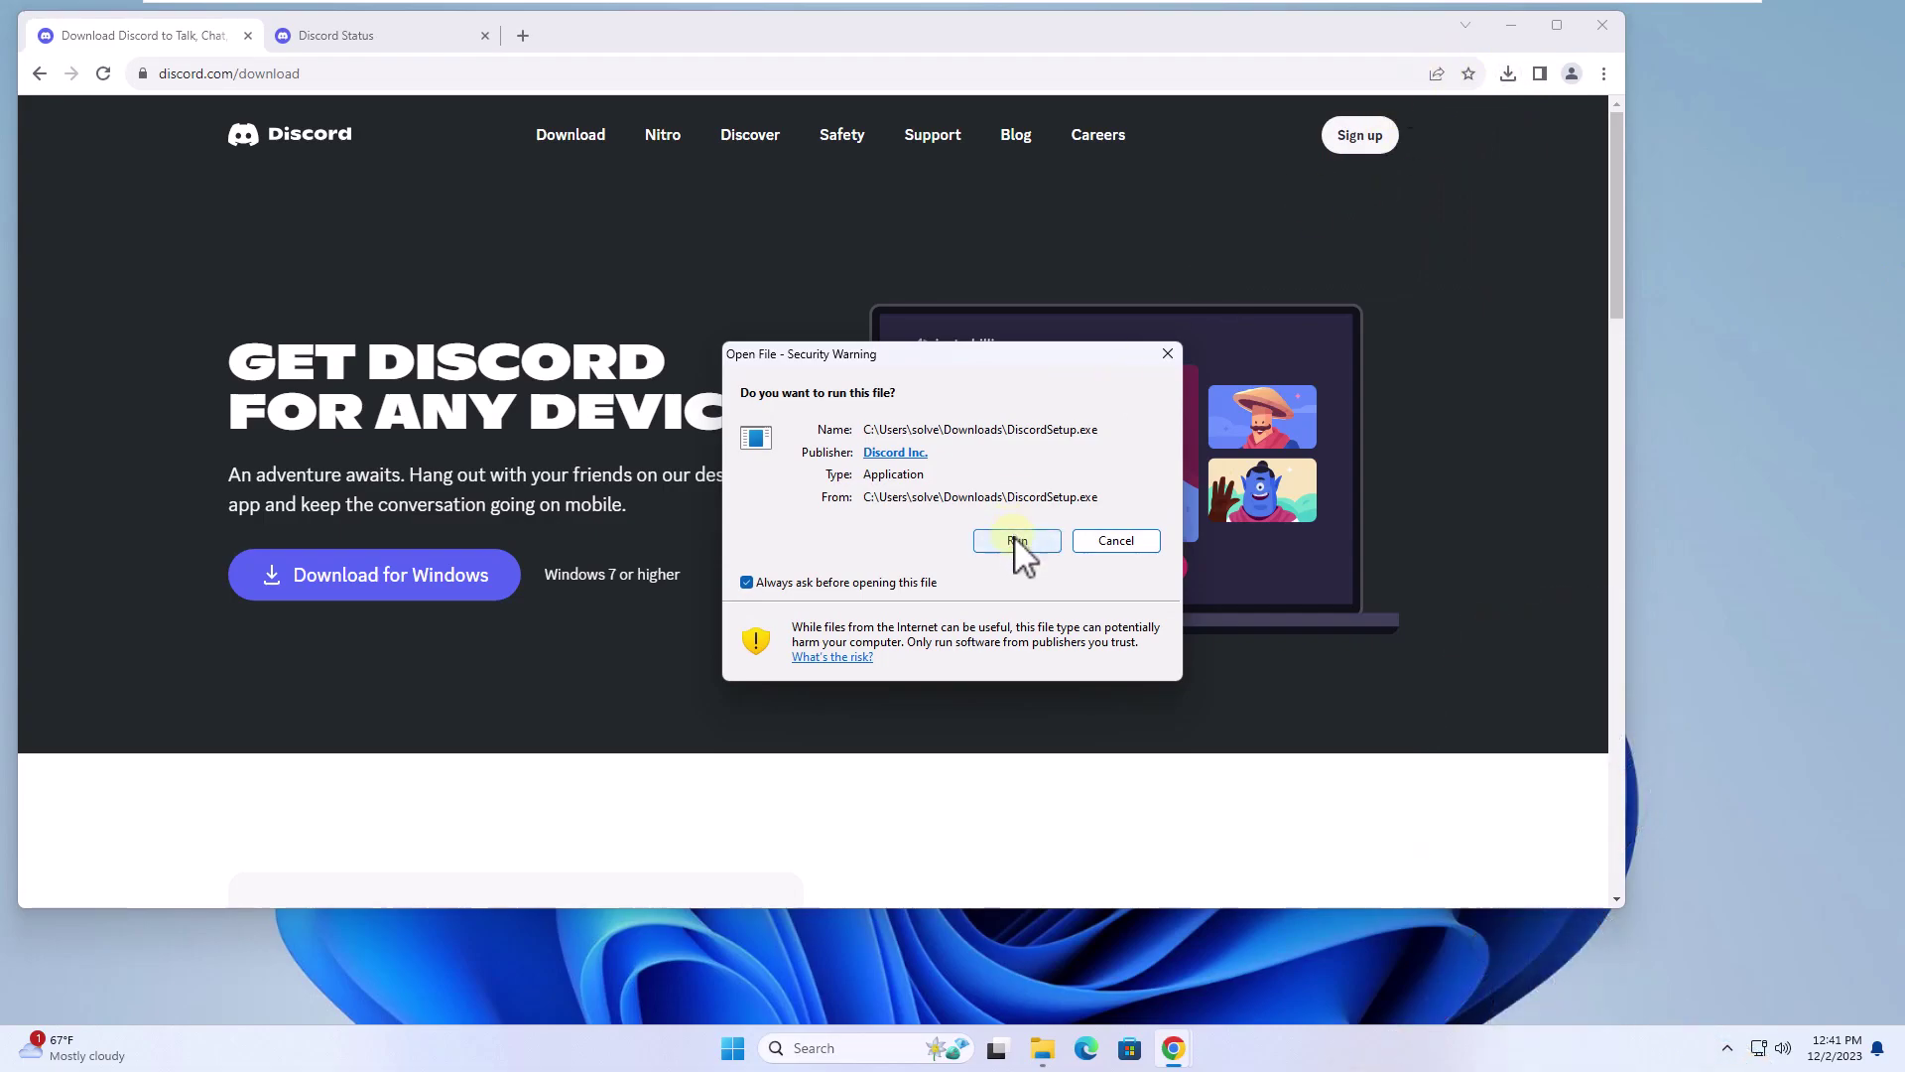
click(1017, 540)
click(1511, 25)
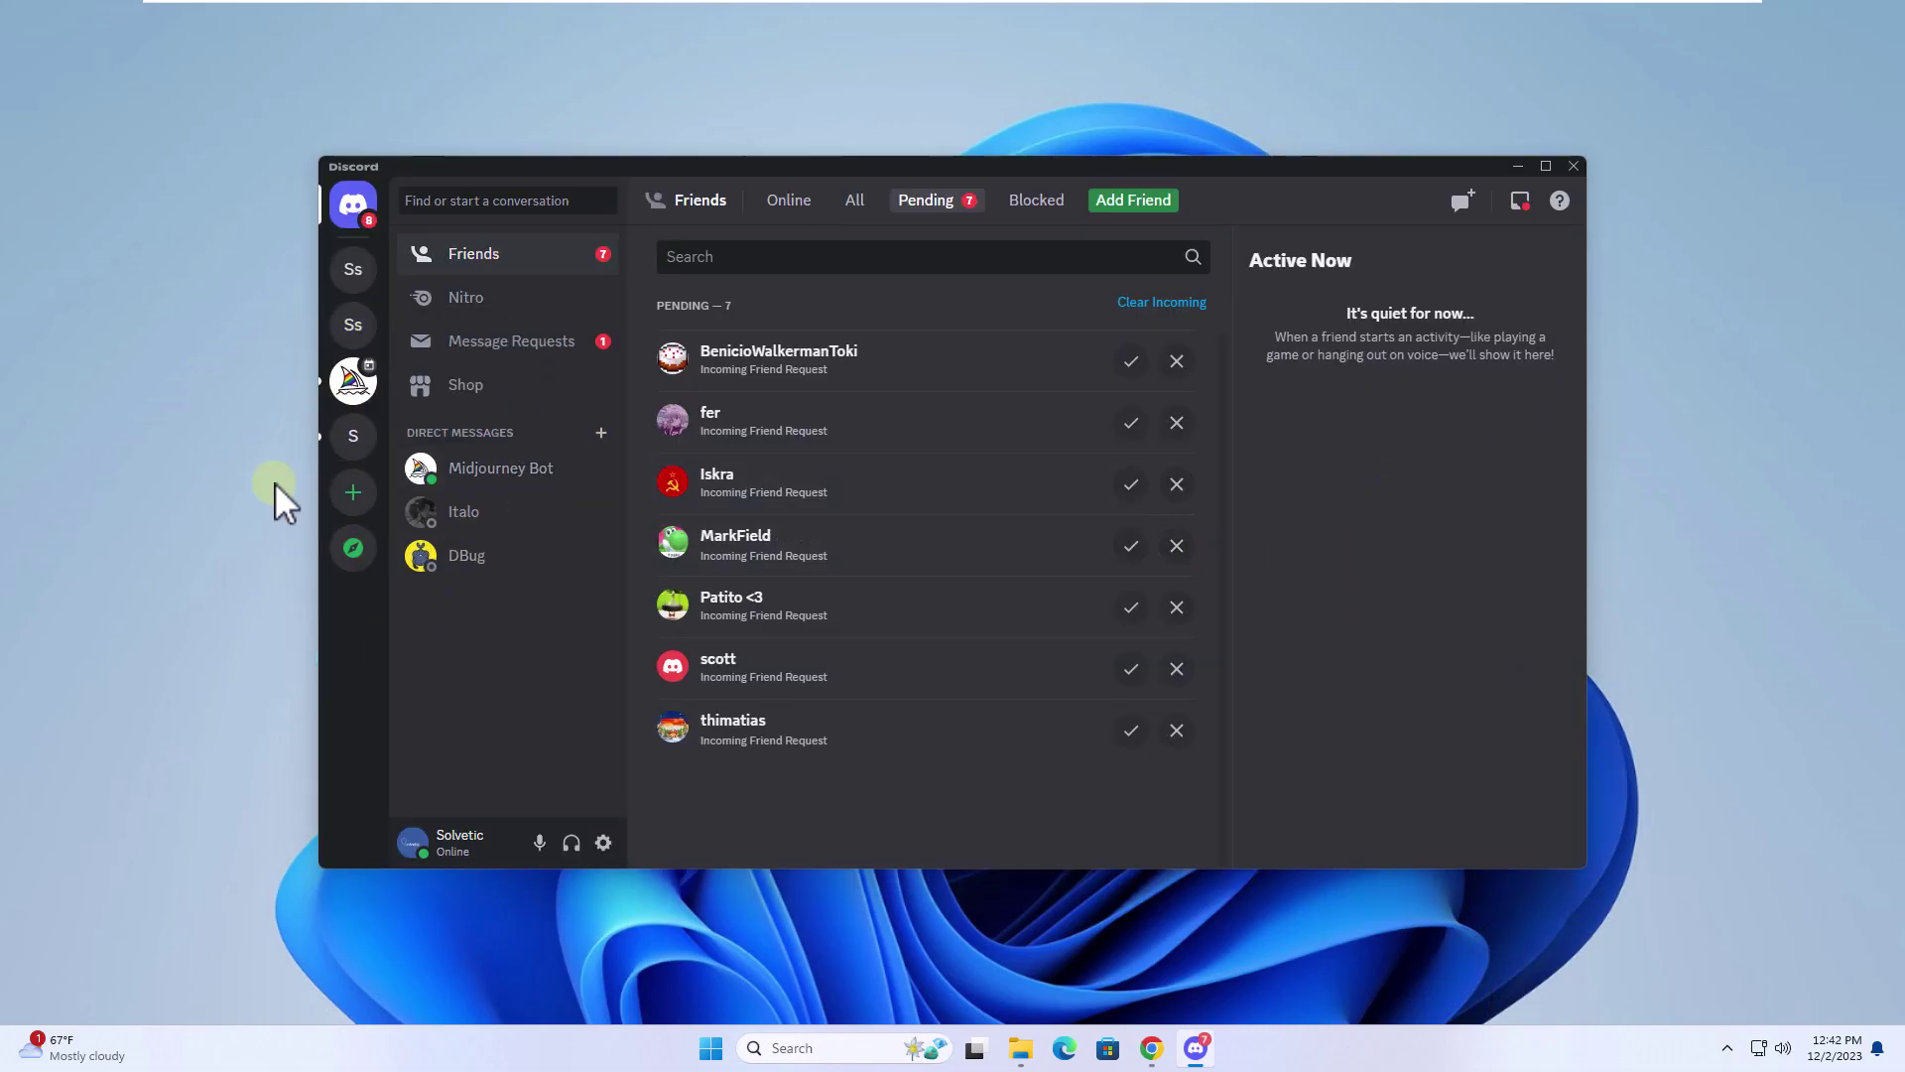
click(1574, 167)
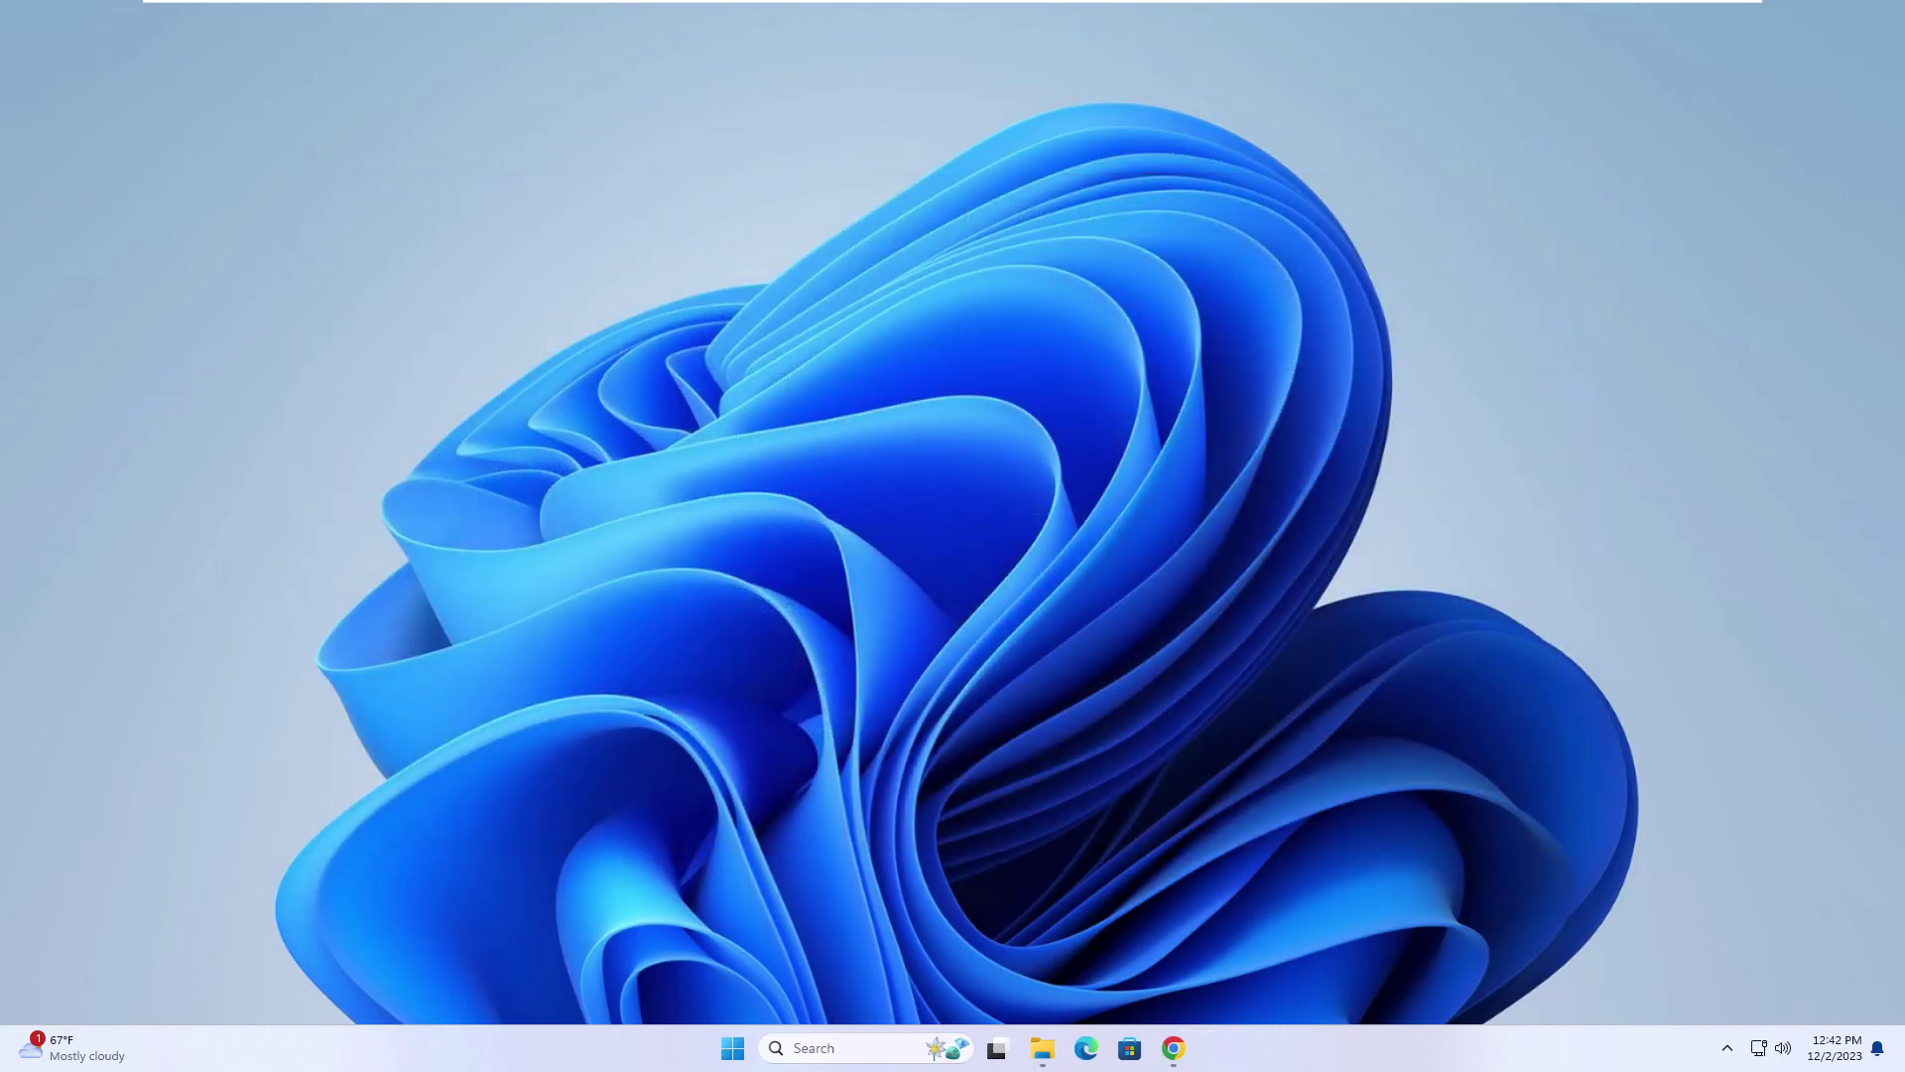